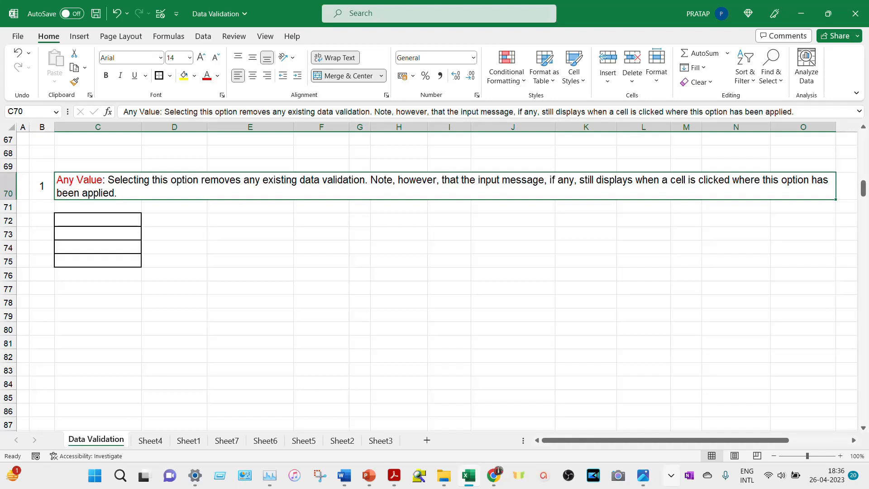
- Select C72:C75 and open Data Validation to confirm their Any Value rule
left_click(117, 217)
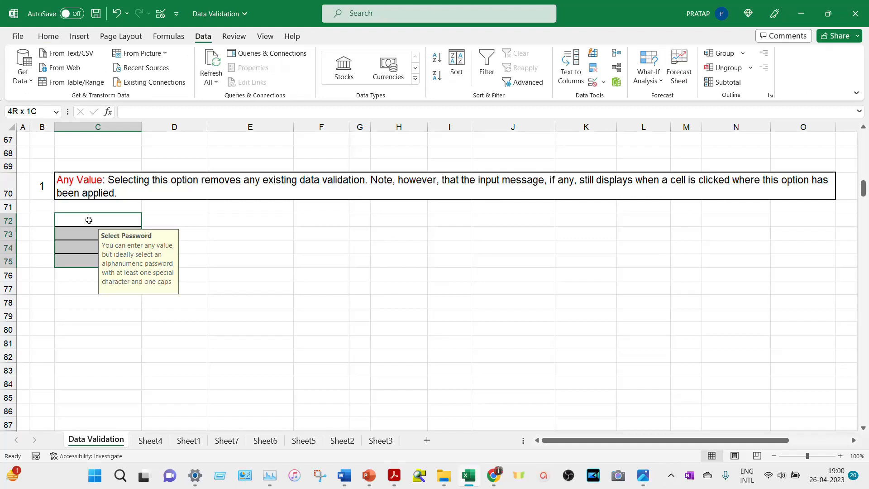
left_click_drag(88, 217, 80, 220)
key("alt")
key("a")
key("v")
key("v")
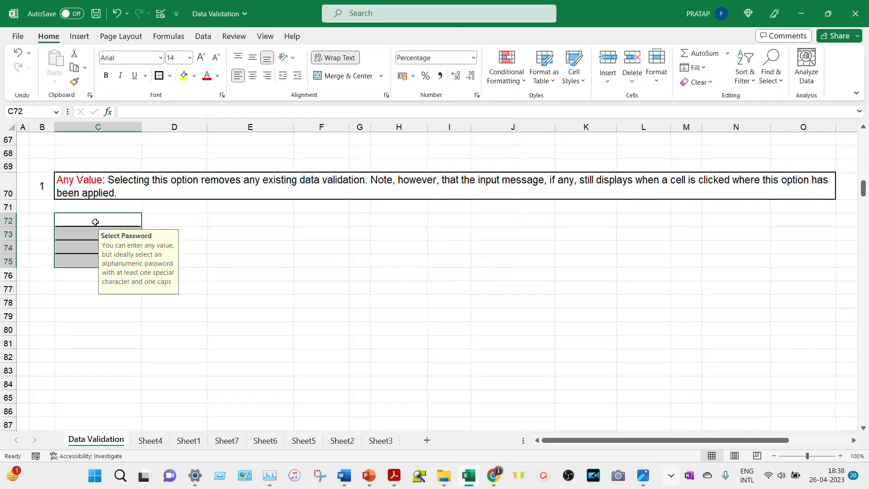
- Enter four sample passwords mixing letters, digits and symbols into C72 through C75
left_click(96, 220)
type("QWE123")
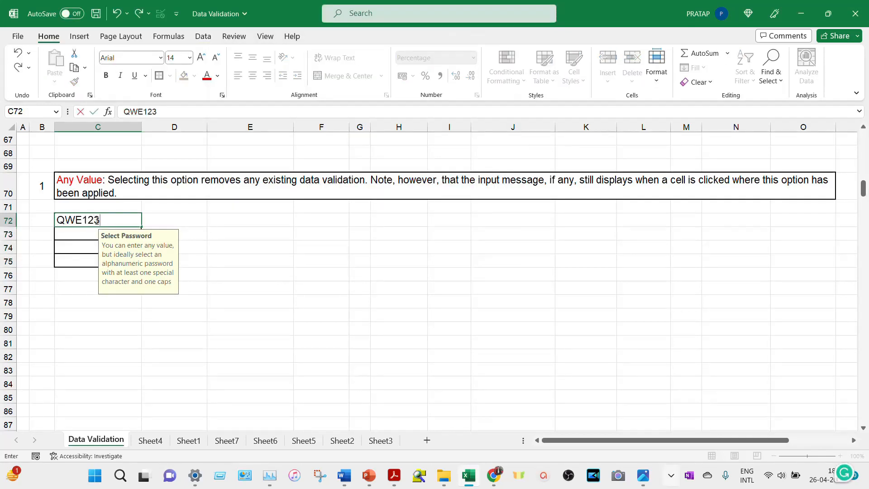
key("Return")
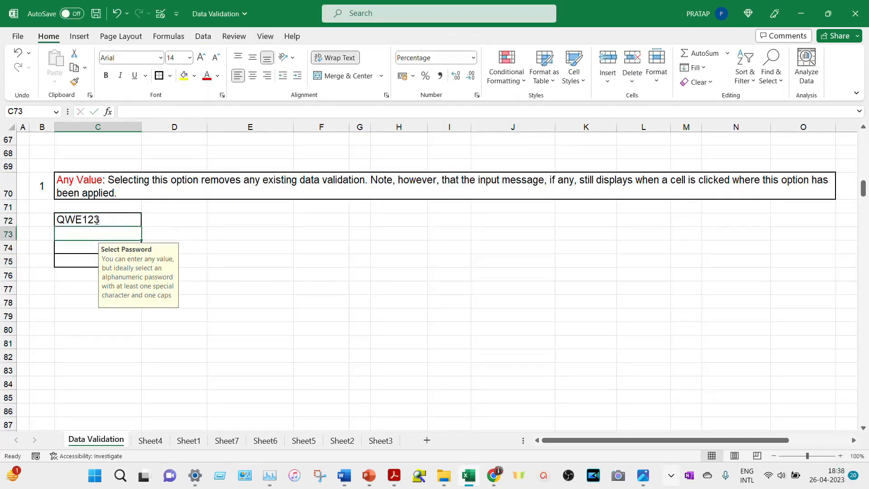
type("!@#$%")
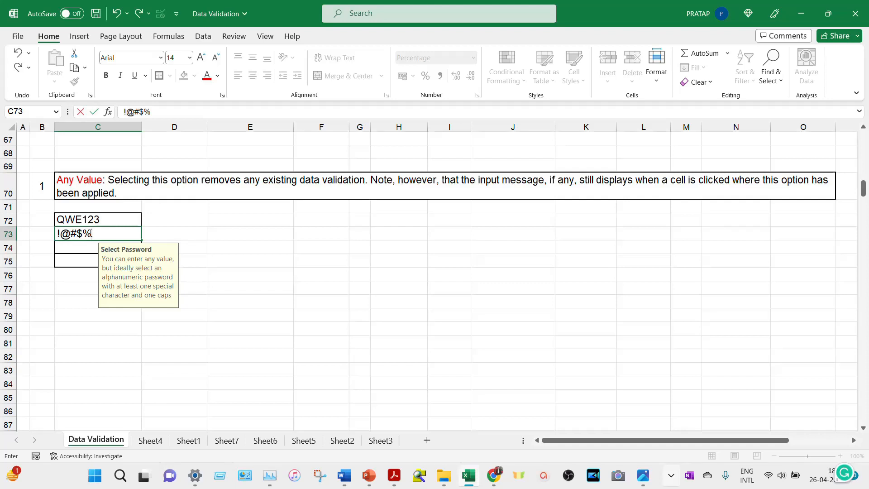
type("^1")
key("Return")
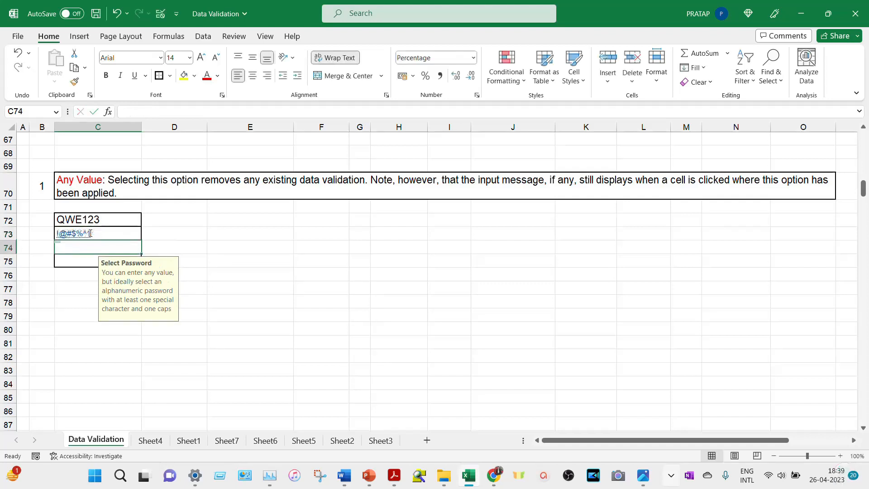
type("123456LKKH")
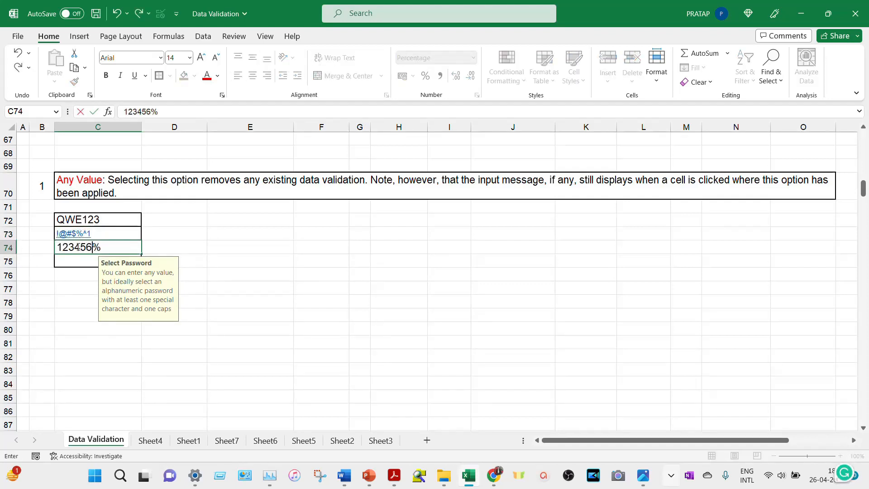
key("Return")
type("UI78")
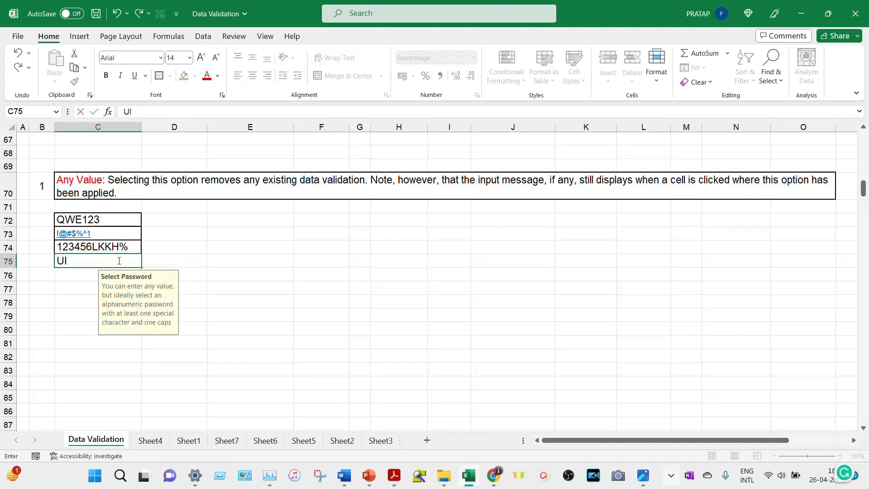
type("&*")
key("Return")
left_click(117, 259)
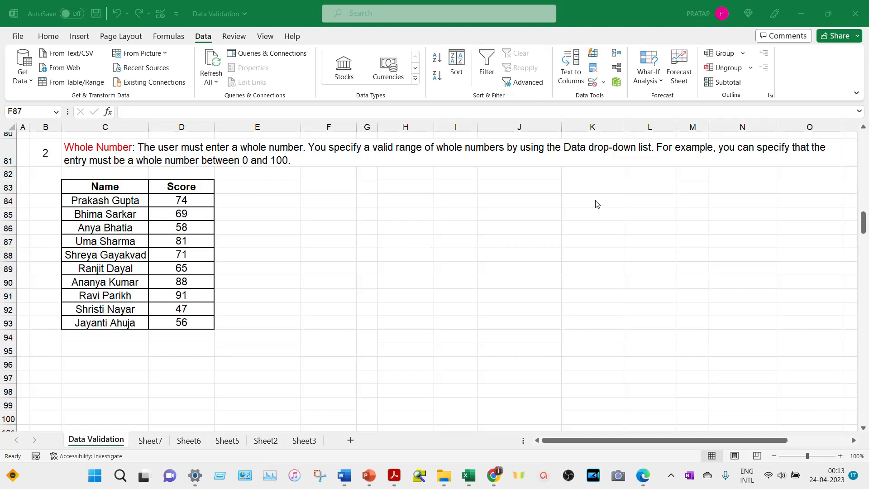
left_click(266, 201)
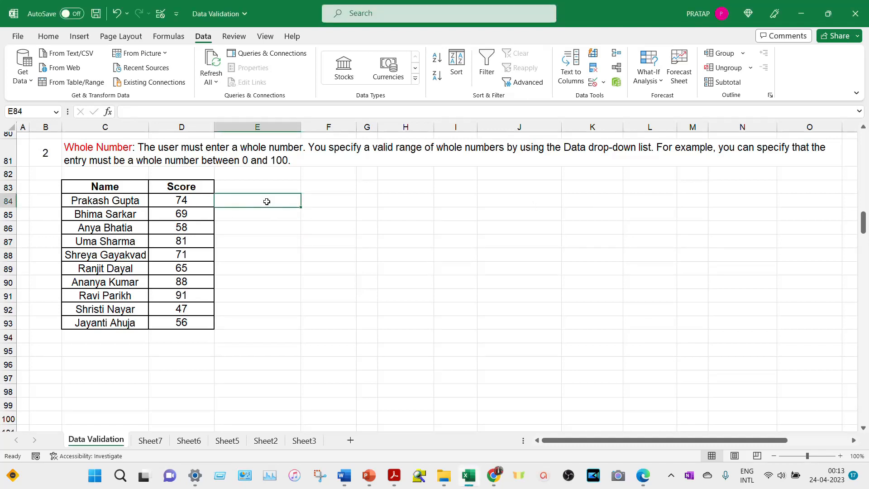
left_click_drag(86, 186, 86, 324)
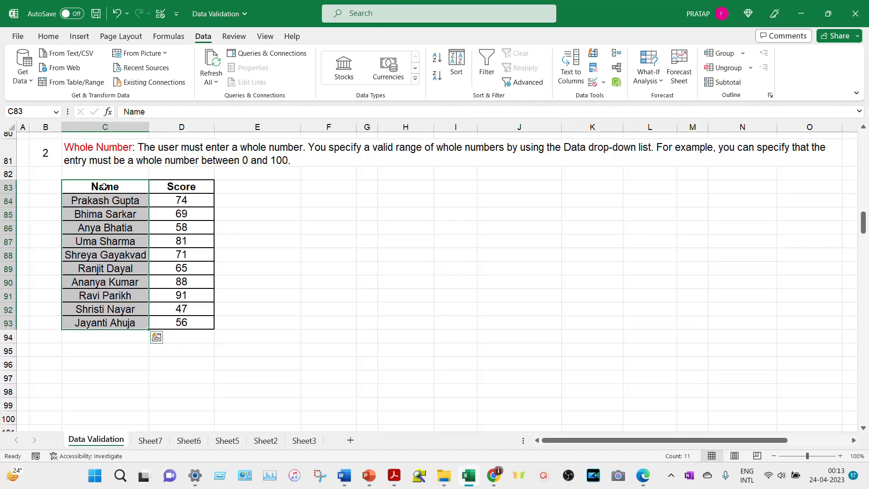
left_click(176, 186)
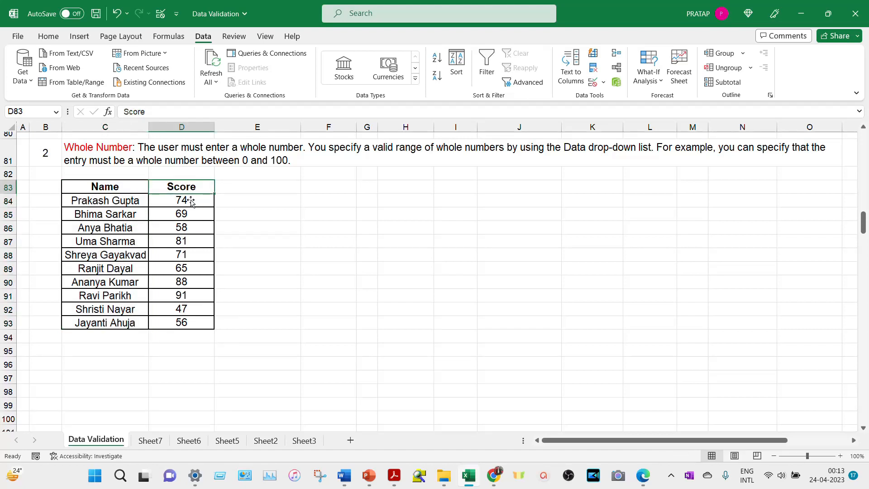
left_click(191, 201)
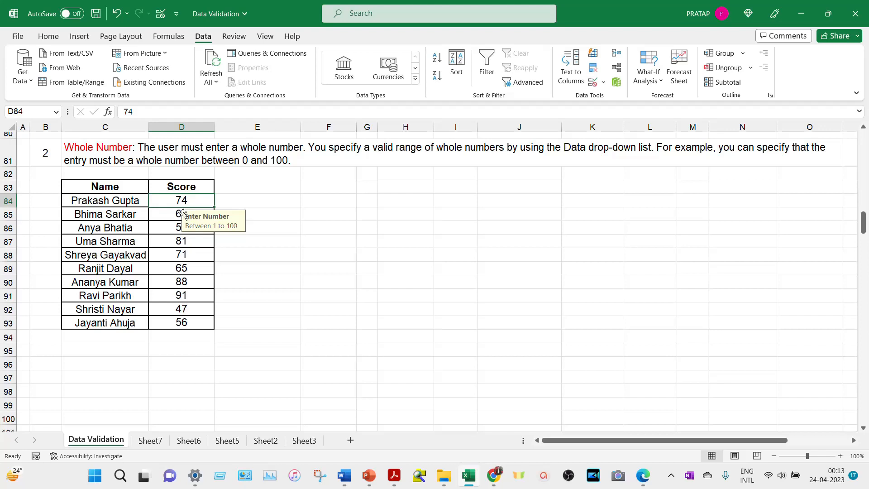
left_click(183, 229)
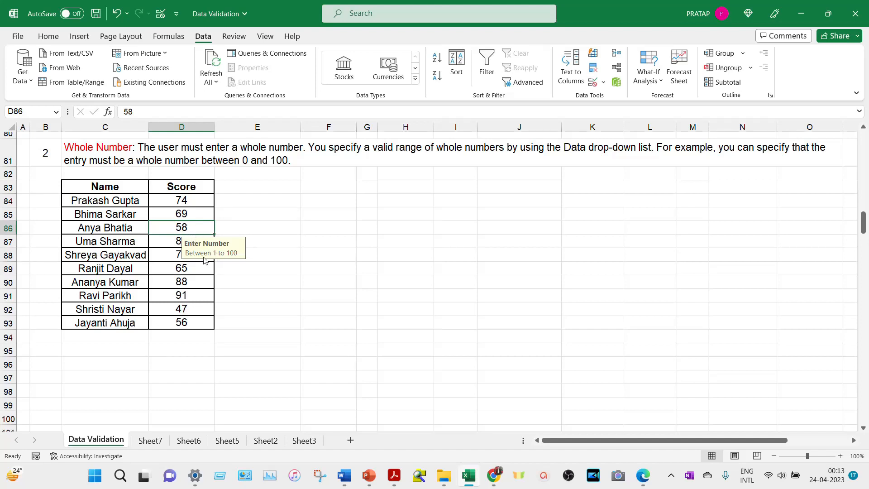
left_click(199, 202)
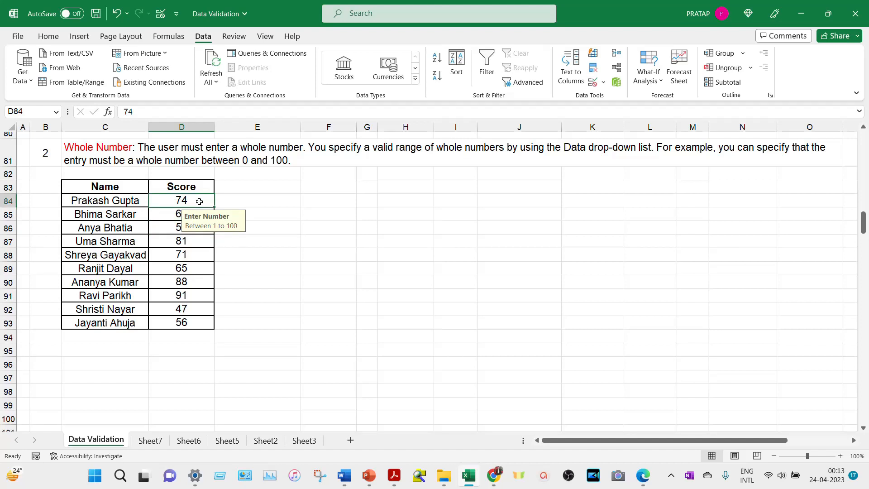
type("110")
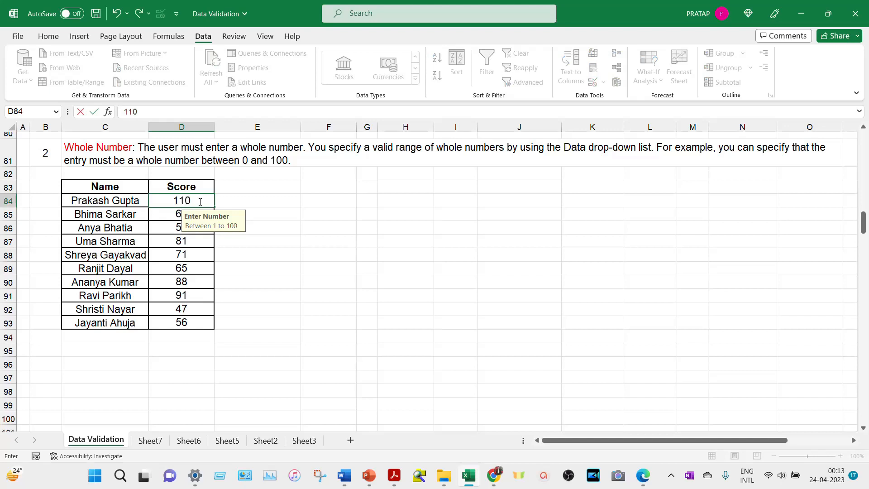
key("Return")
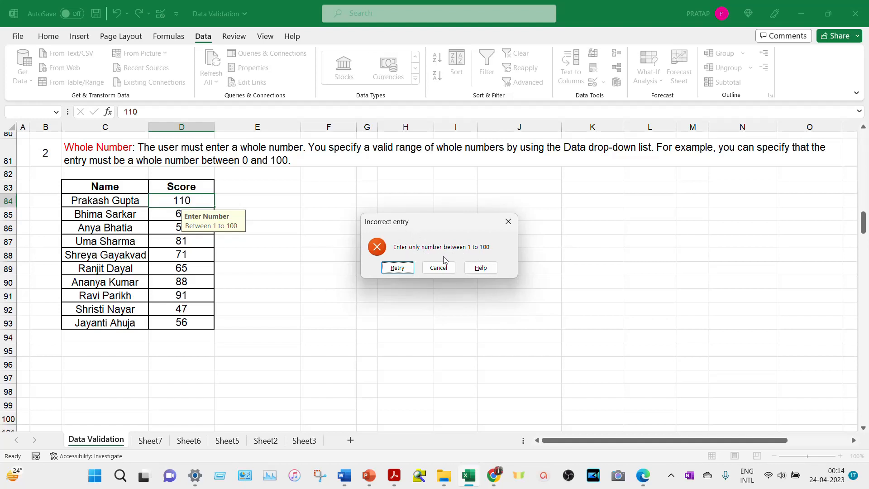
left_click(400, 267)
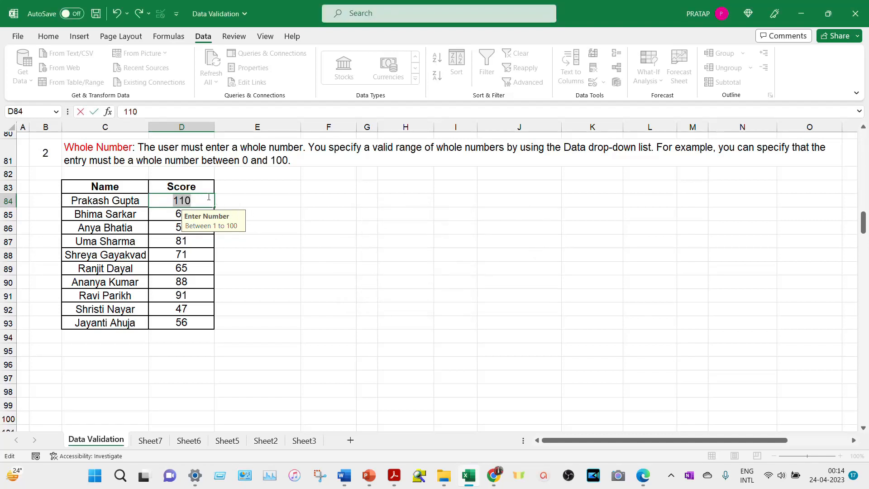
key("BackSpace")
type("-50")
key("Return")
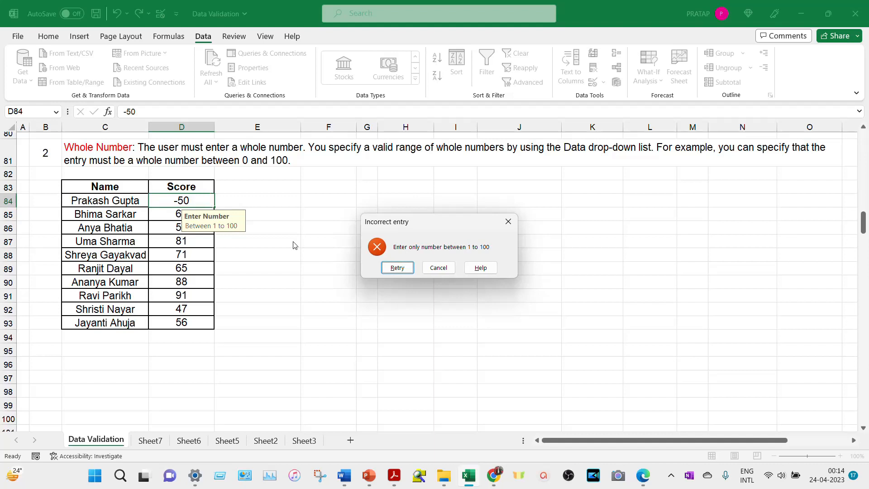
left_click(398, 269)
type("7.5")
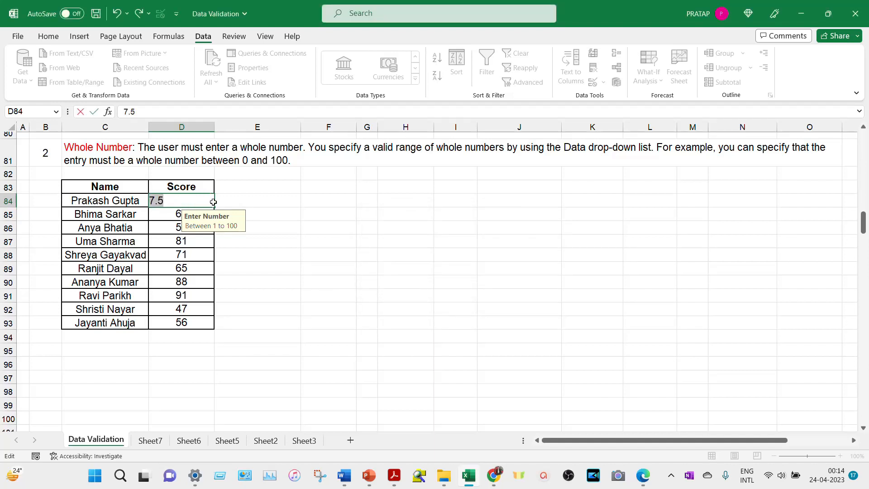
type("74")
key("Return")
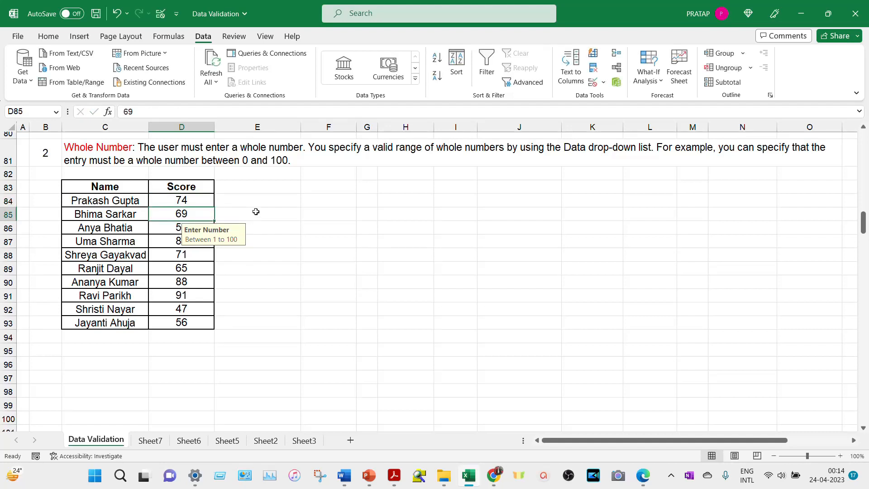
left_click(204, 200)
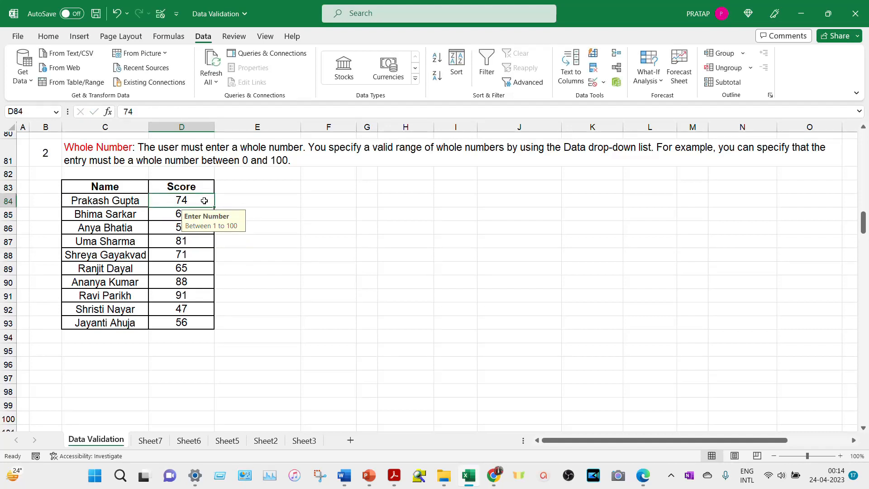
- Copy the Name column C83:C93 and paste it at J83
mouse_move(202, 200)
left_mouse_down()
mouse_move(203, 320)
mouse_move(223, 334)
mouse_move(206, 202)
left_mouse_up()
left_click(225, 213)
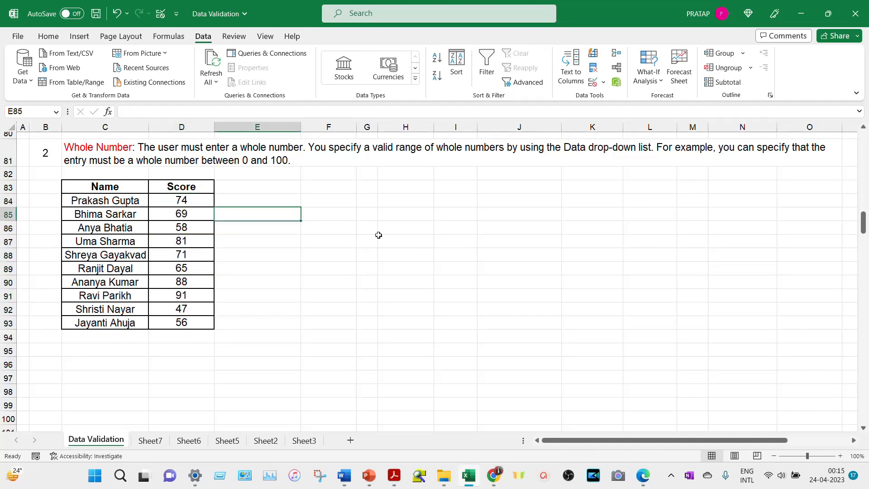
left_click_drag(120, 187, 115, 317)
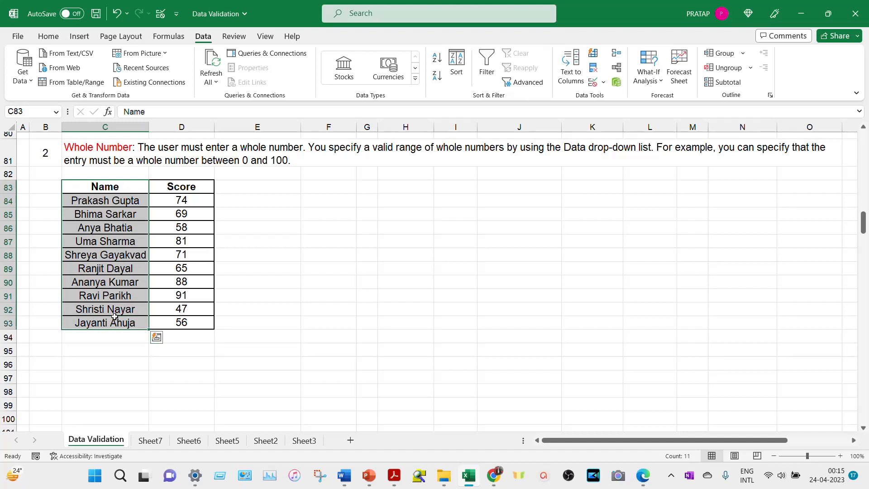
key("ctrl+c")
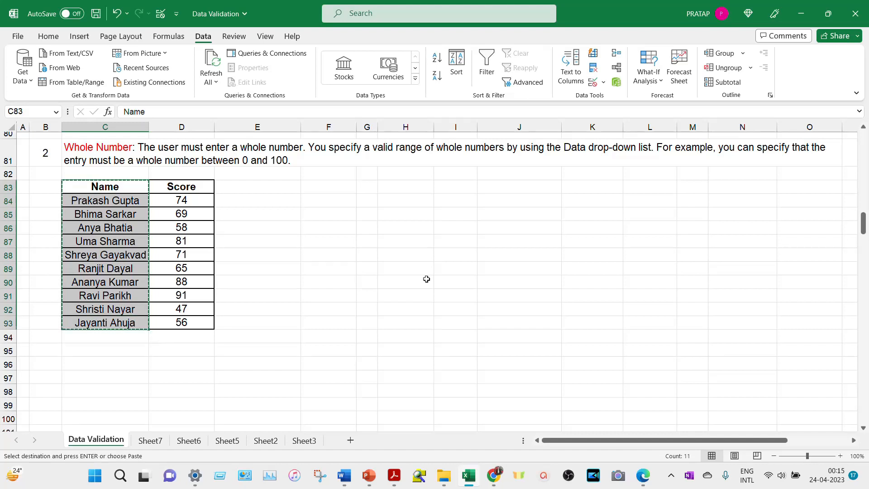
left_click(508, 189)
key("Return")
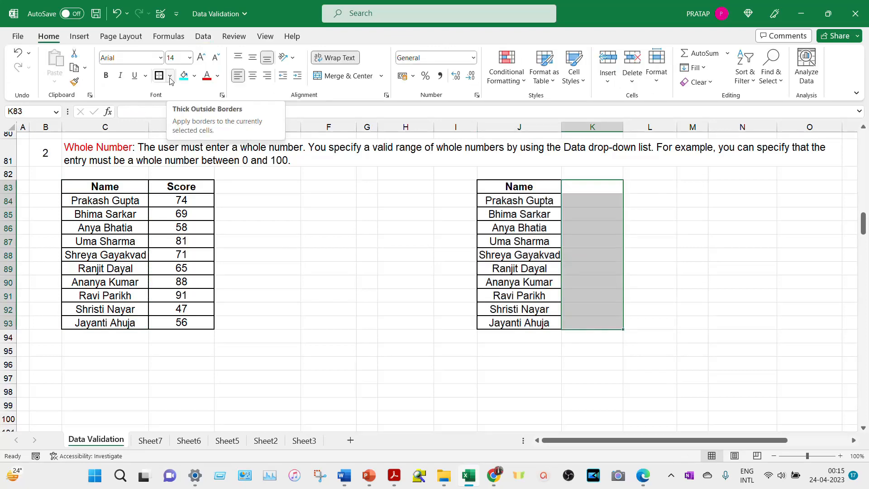
- Apply All Borders to K83:K93 and select the empty score cells K84:K93
left_click(170, 77)
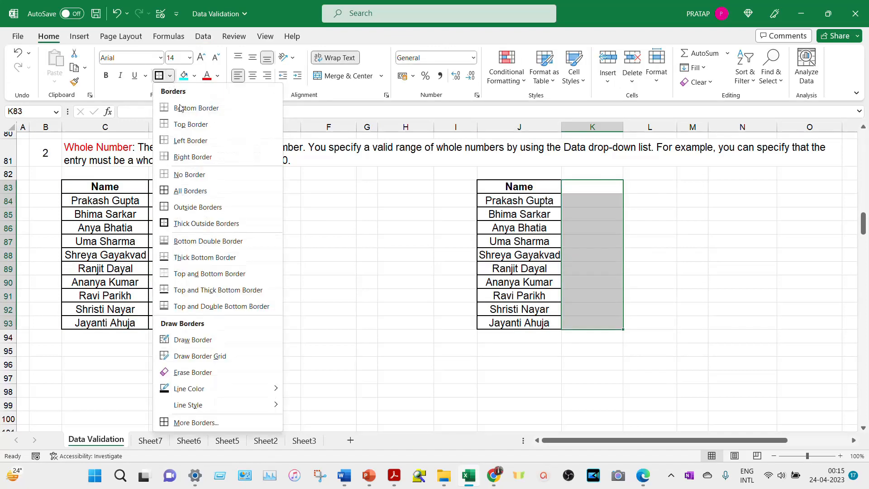
left_click(199, 223)
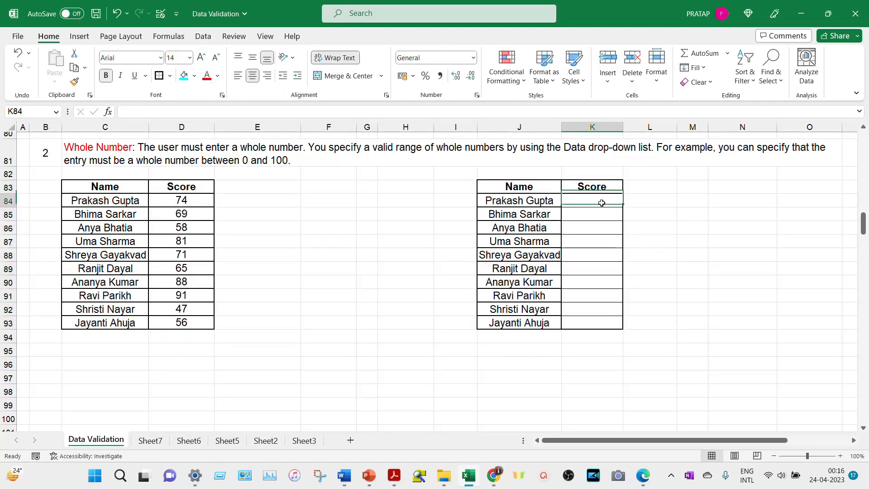
left_click_drag(601, 203, 598, 325)
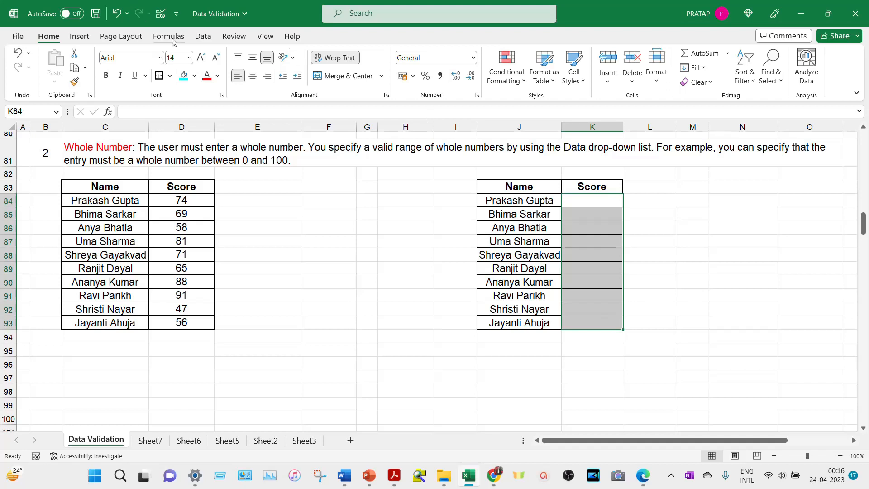
left_click(203, 36)
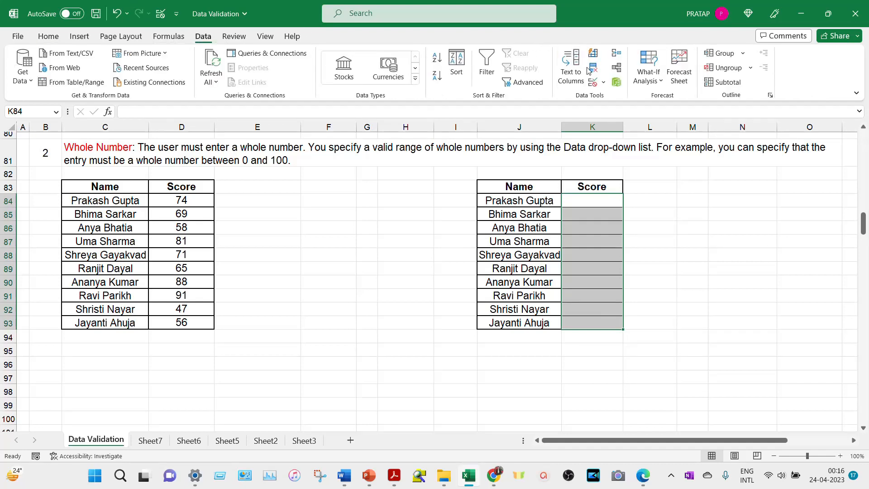
- Open the Data Validation dialog for the Score cells K84:K93
left_click(604, 83)
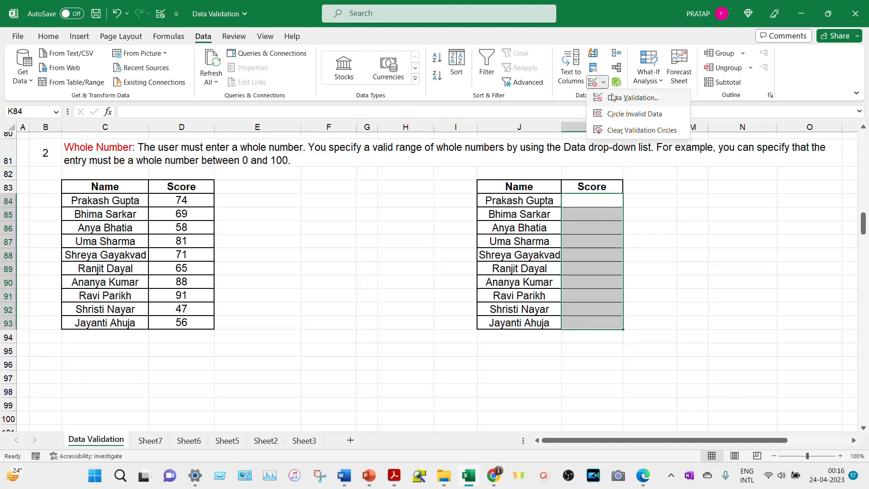
left_click(616, 99)
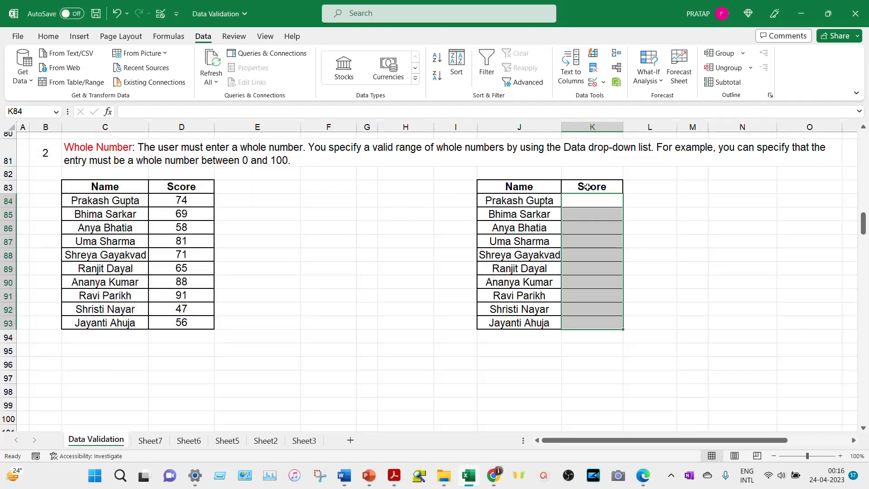
key("alt")
key("a")
key("v")
key("v")
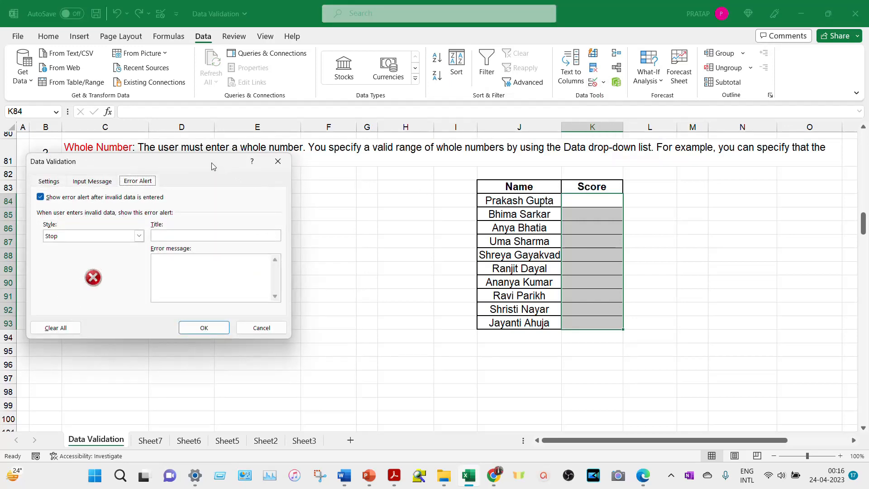
left_click_drag(210, 162, 307, 107)
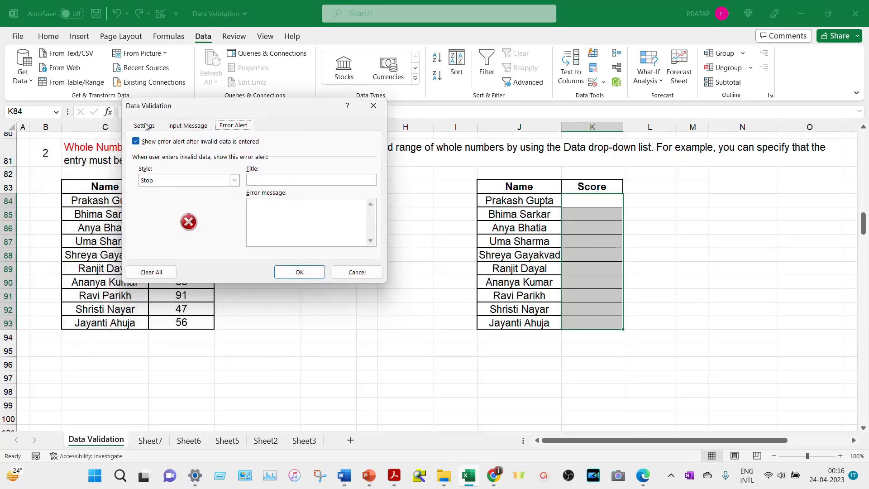
- Allow only whole numbers between 1 and 100 for the scores
left_click(145, 126)
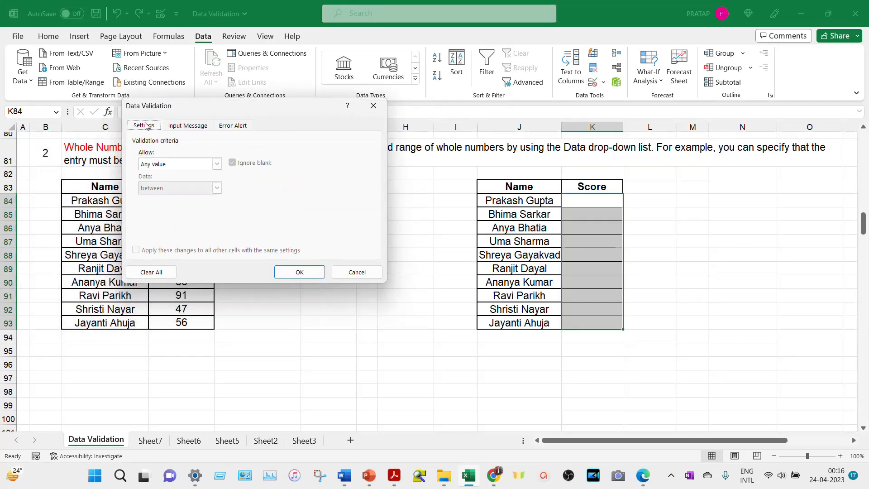
left_click(217, 164)
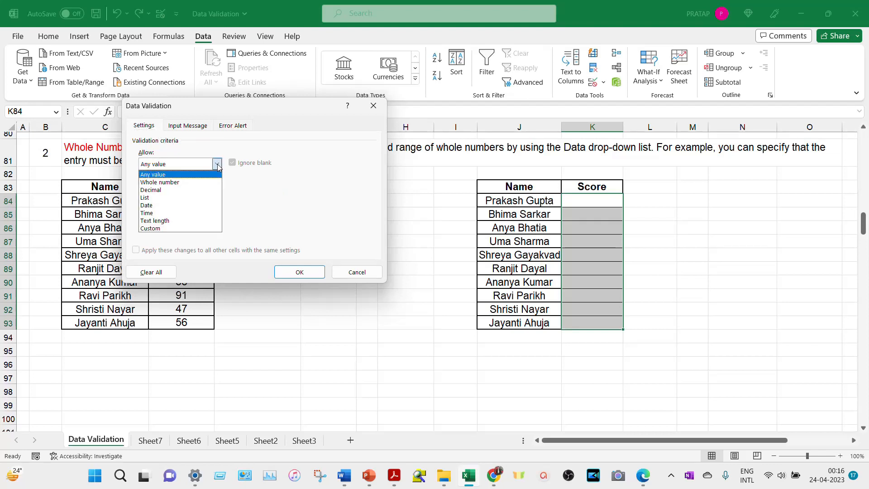
left_click(199, 182)
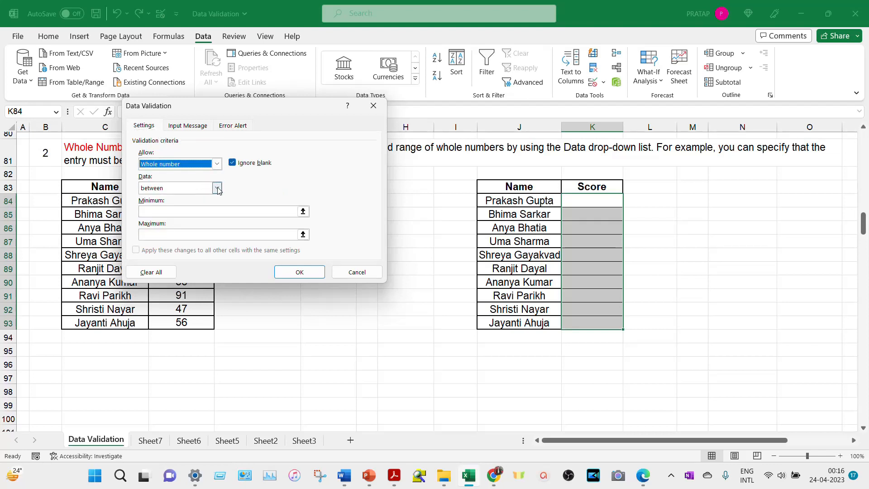
left_click(212, 187)
left_click(206, 198)
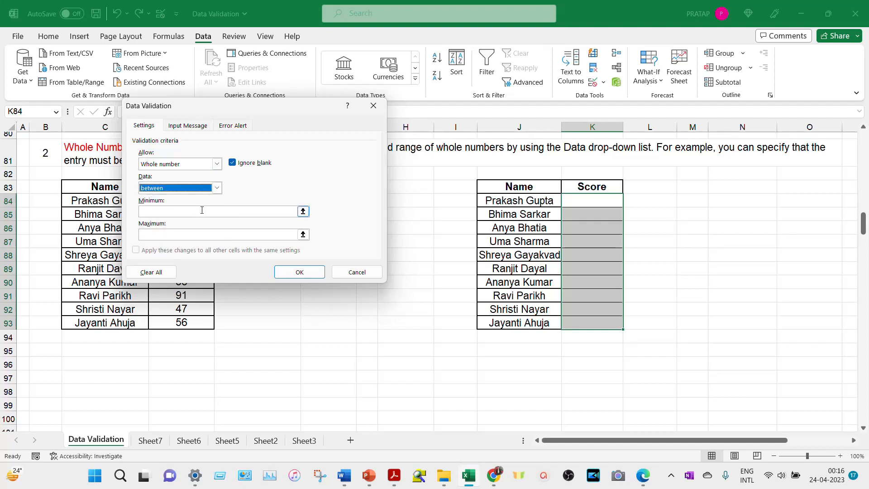
left_click(202, 210)
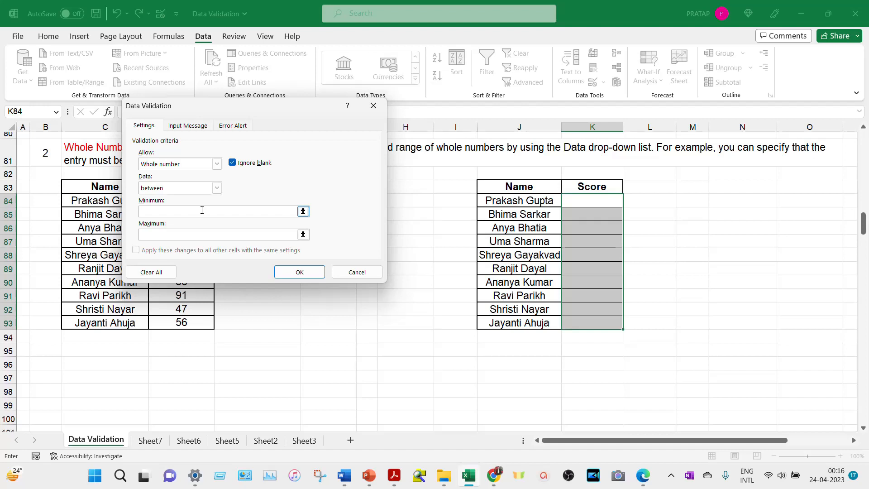
type("1")
left_click(201, 232)
type("100")
left_click(188, 126)
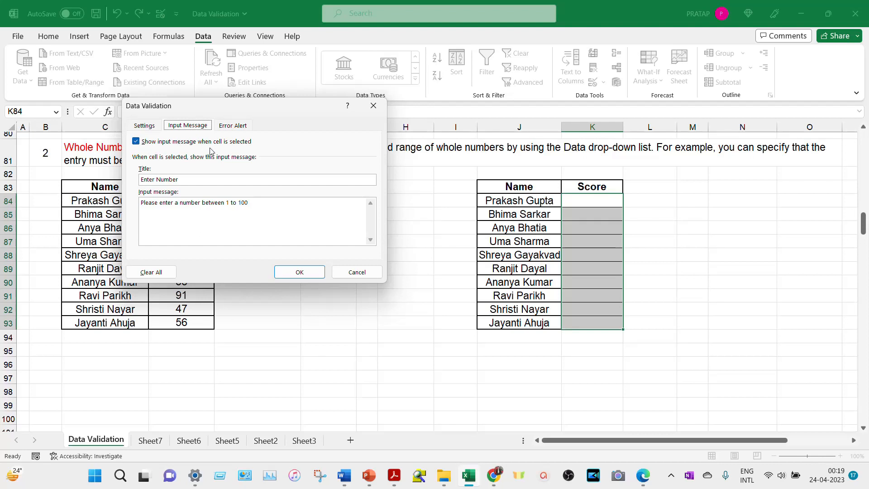
- Apply the 'Incorrect Entry' Stop alert to K84:K93, then select K84 to see the prompt
left_click(238, 127)
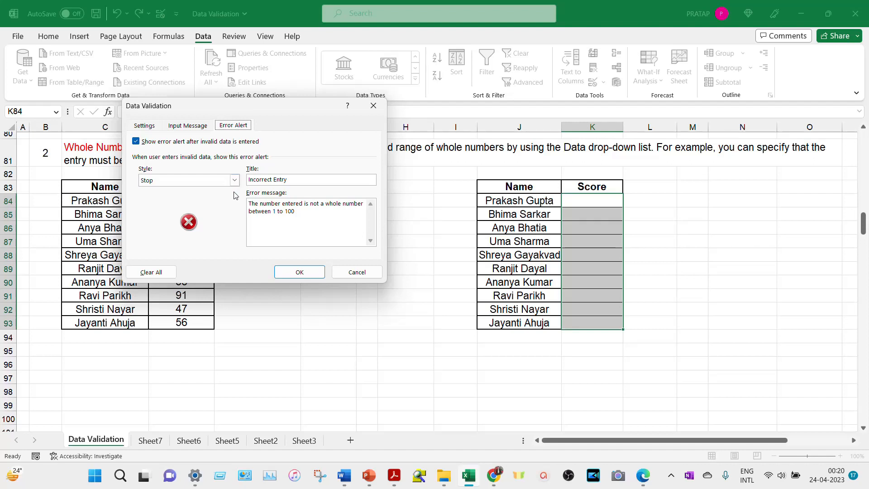
left_click(309, 273)
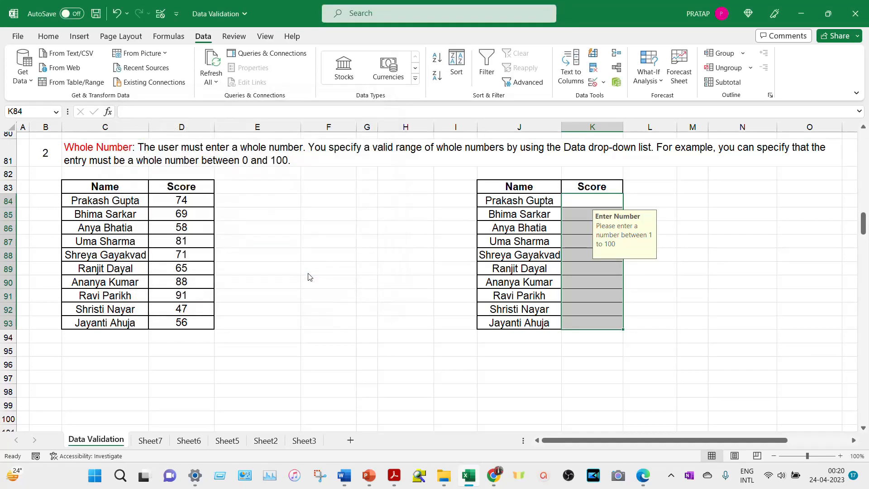
left_click(673, 313)
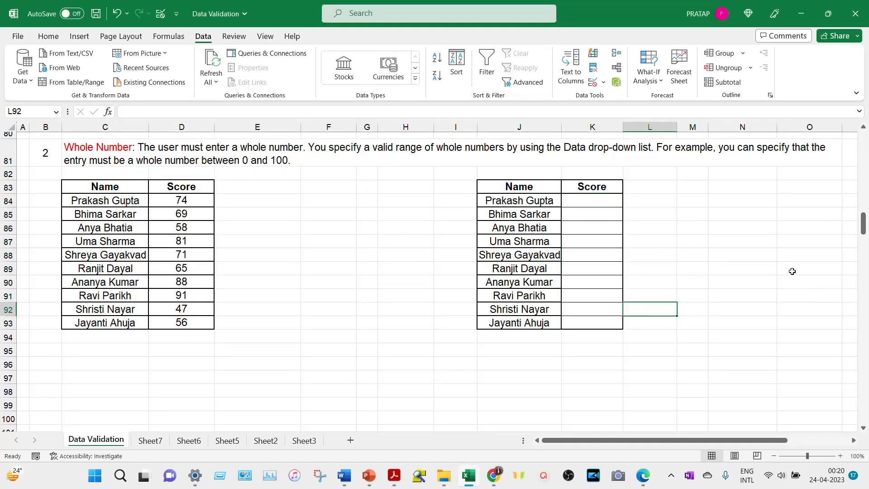
left_click(596, 202)
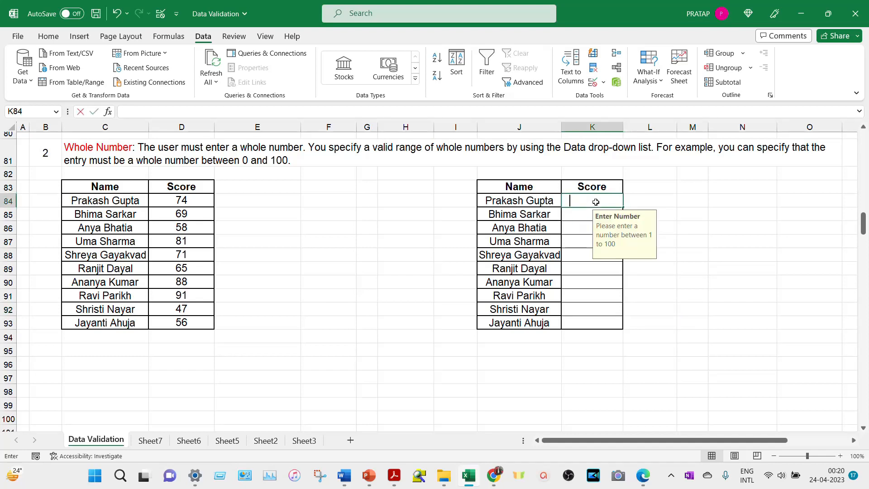
- Enter 45 in K84, then replace the rejected 82.5 with 83 in K85
type("45")
key("Return")
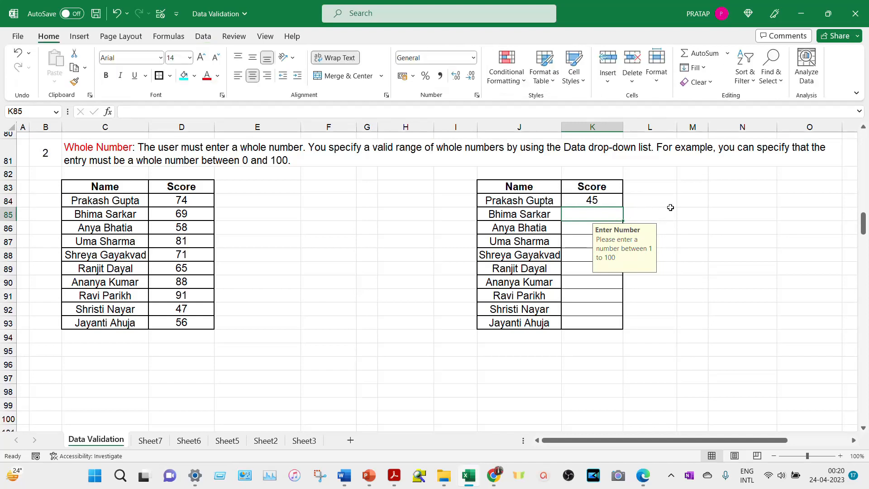
type("82.5")
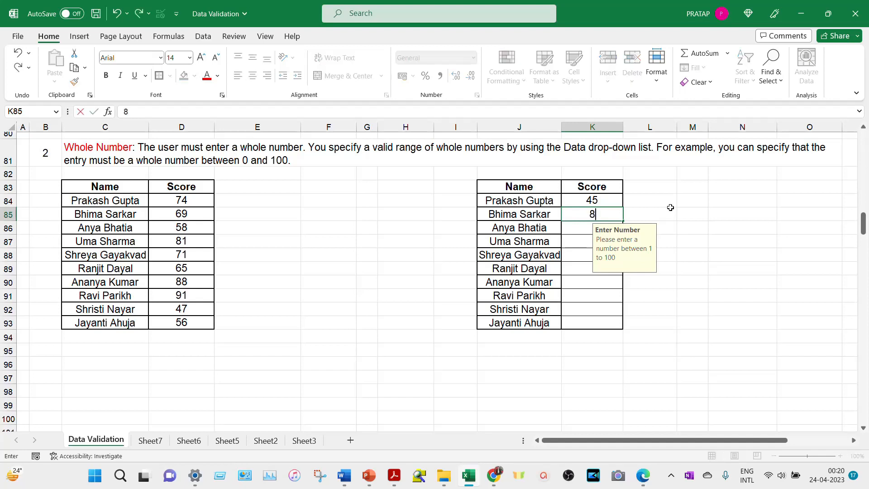
key("Return")
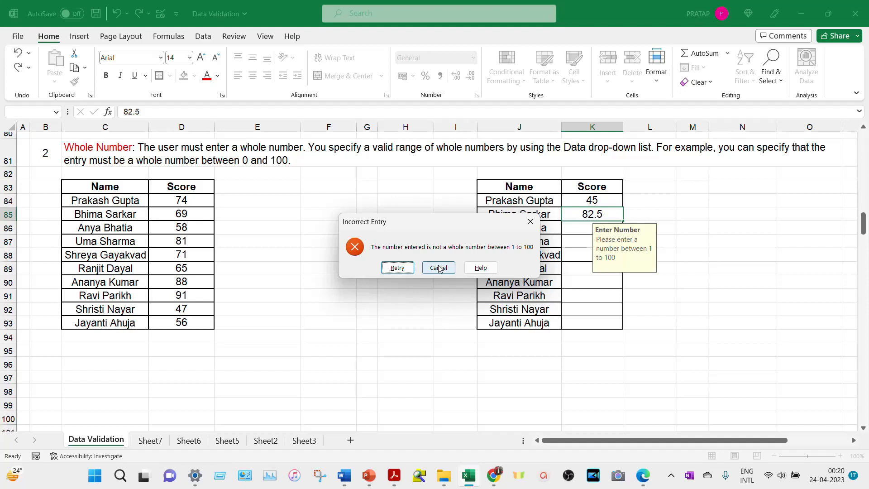
left_click(397, 268)
type("83")
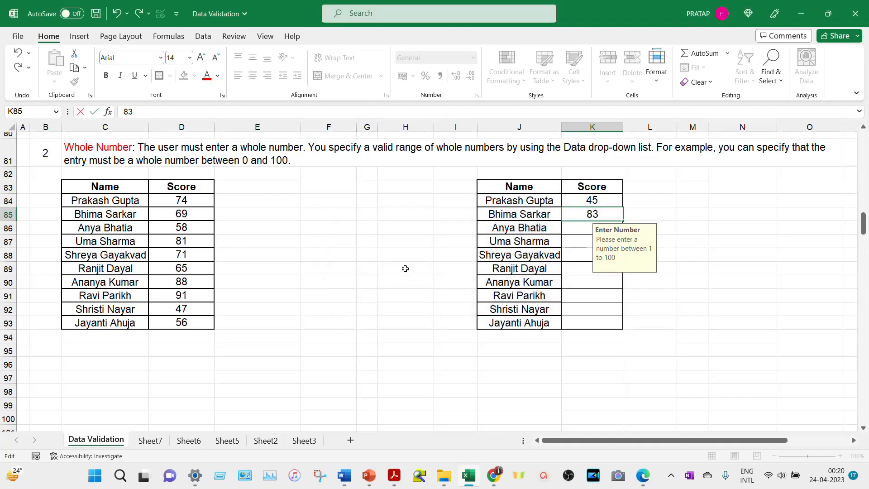
key("Return")
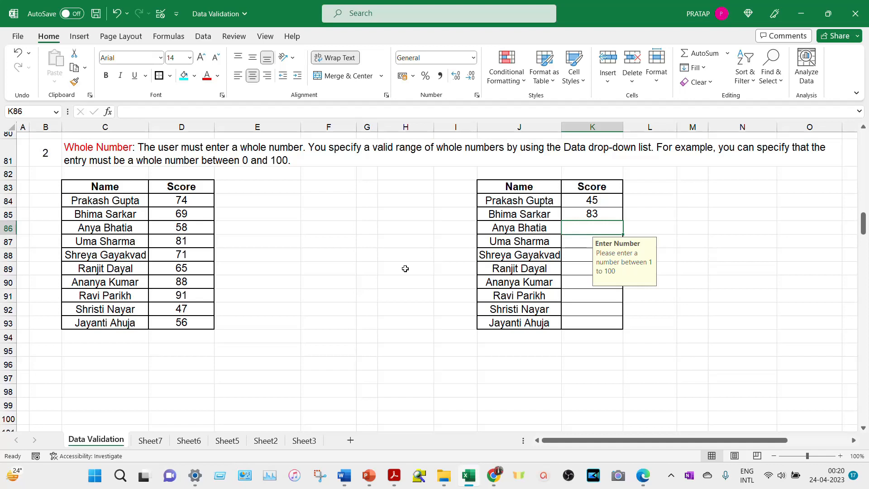
- Replace rejected -58 with 58 in K86 and rejected 112 with 72 in K87
type("-")
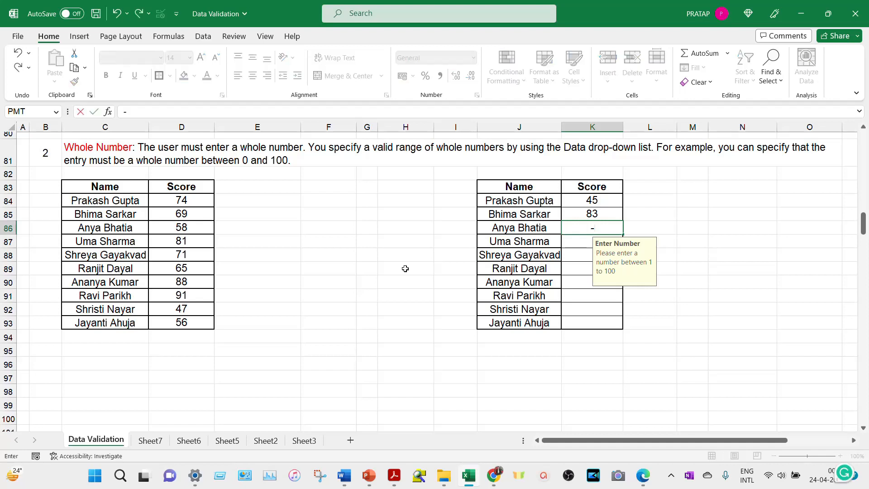
type("58")
key("Return")
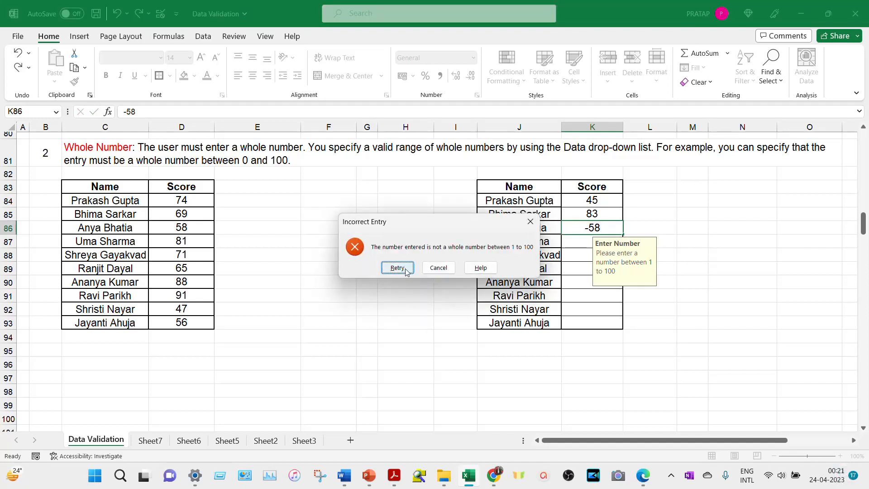
left_click(404, 270)
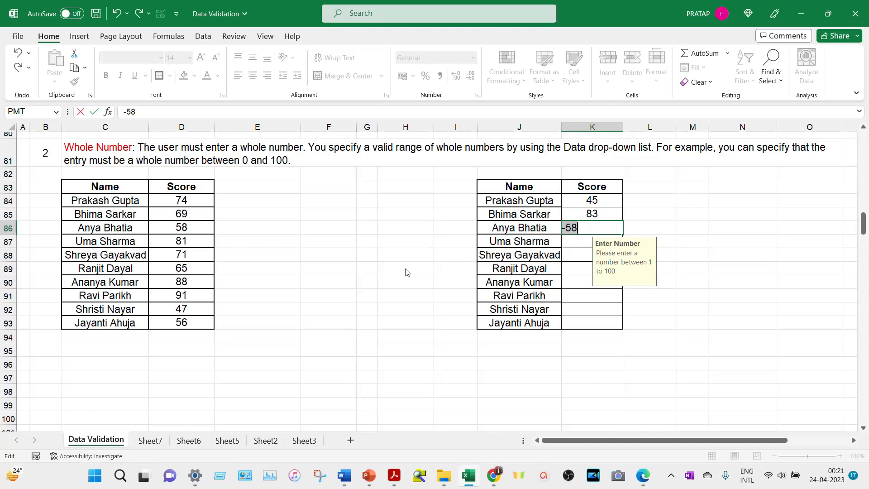
key("Escape")
type("58")
key("Return")
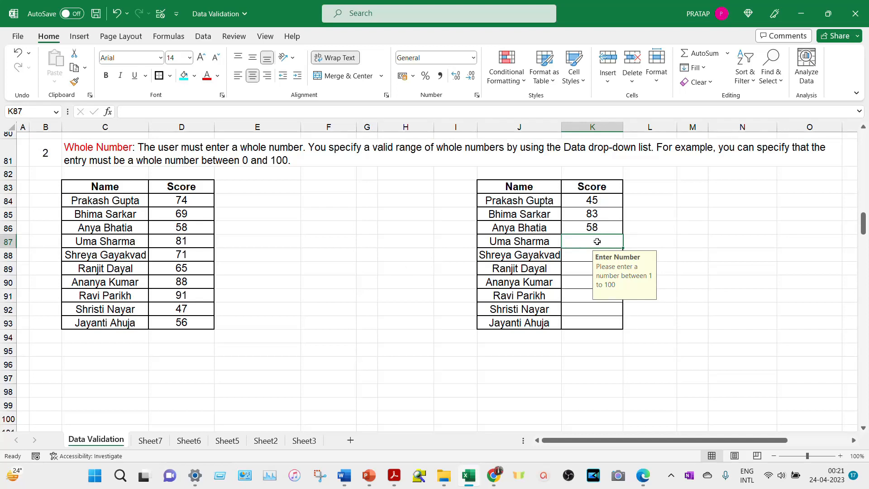
type("112")
key("Return")
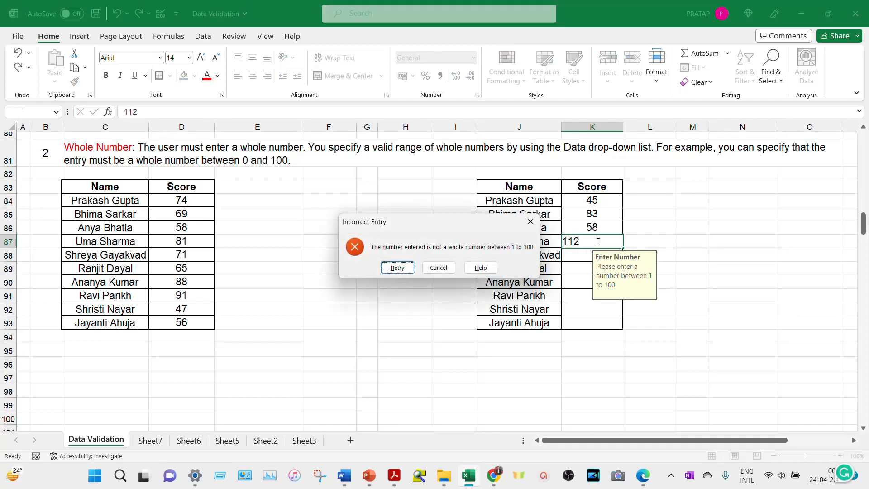
left_click(401, 270)
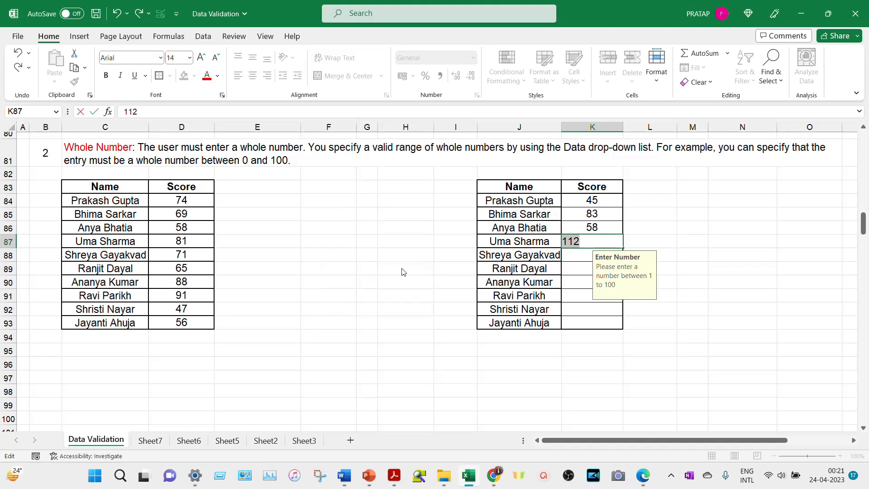
type("72")
key("Return")
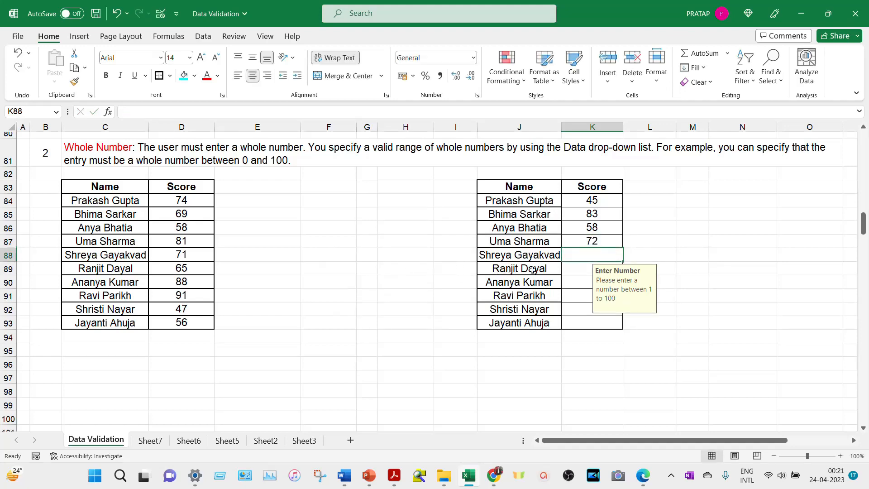
- Try 11 as Test 1's rating in D98, then retry with 0.001 after rejection
left_click(589, 309)
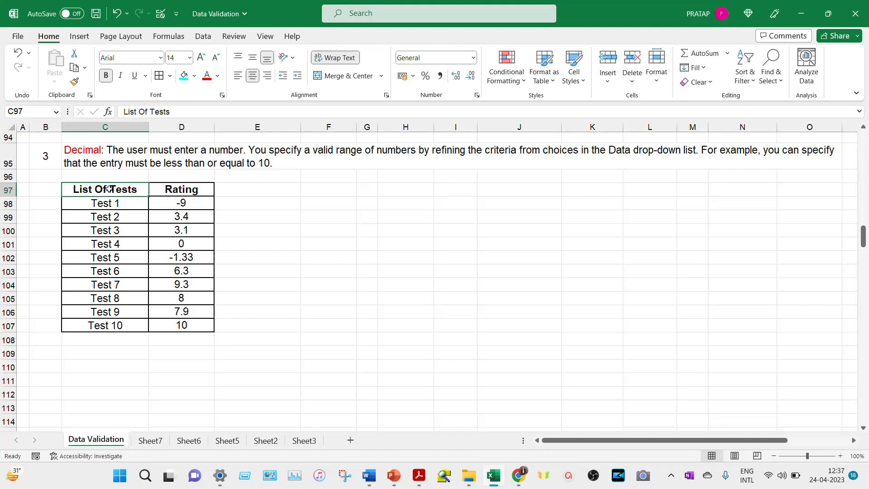
left_click(97, 203)
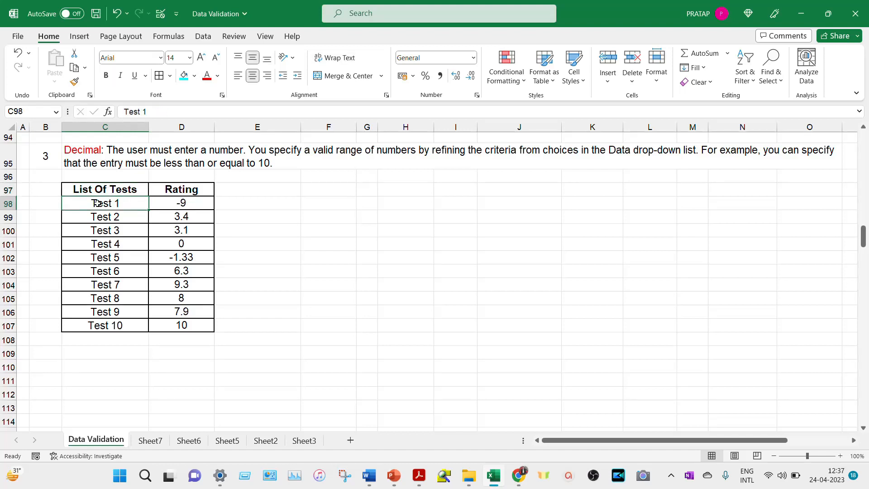
left_click(176, 203)
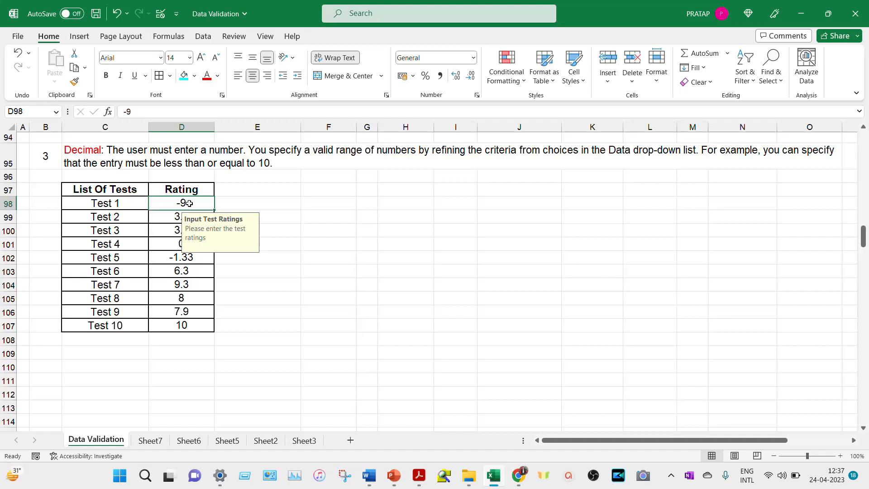
type("11")
key("Return")
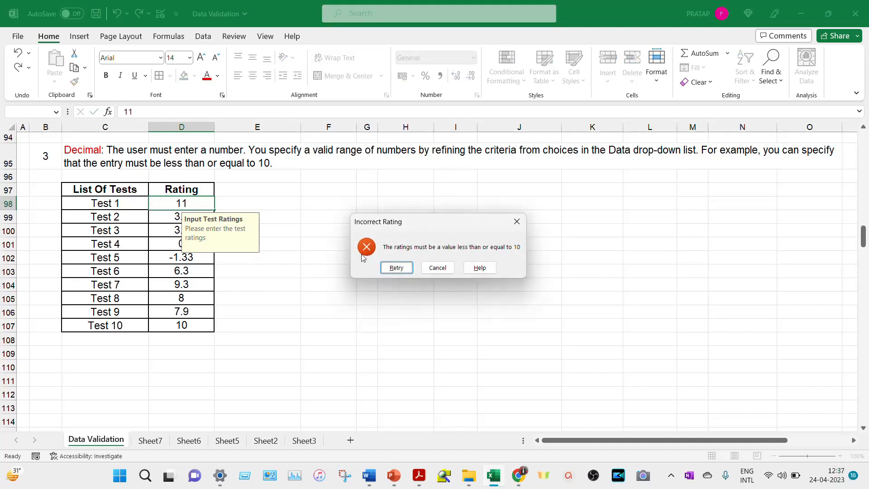
left_click(396, 268)
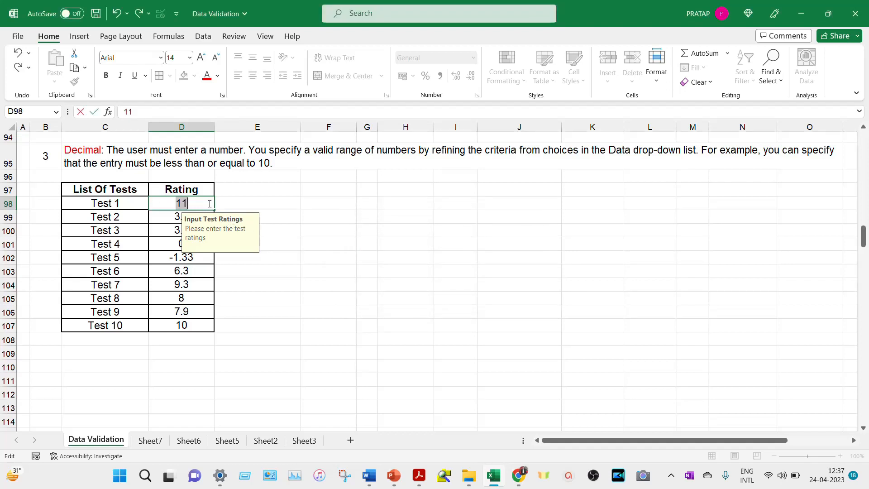
type("0.001")
key("Return")
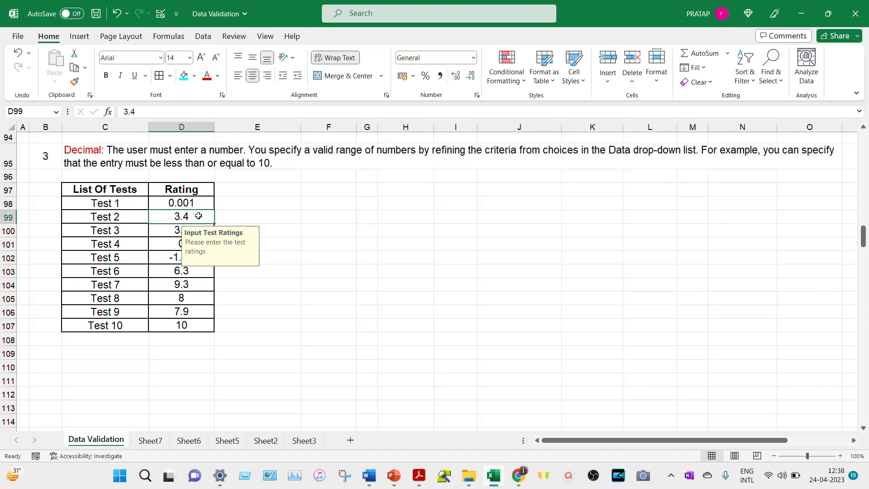
- Enter -5.2345 as Test 2's rating in D99
type("-5.2345")
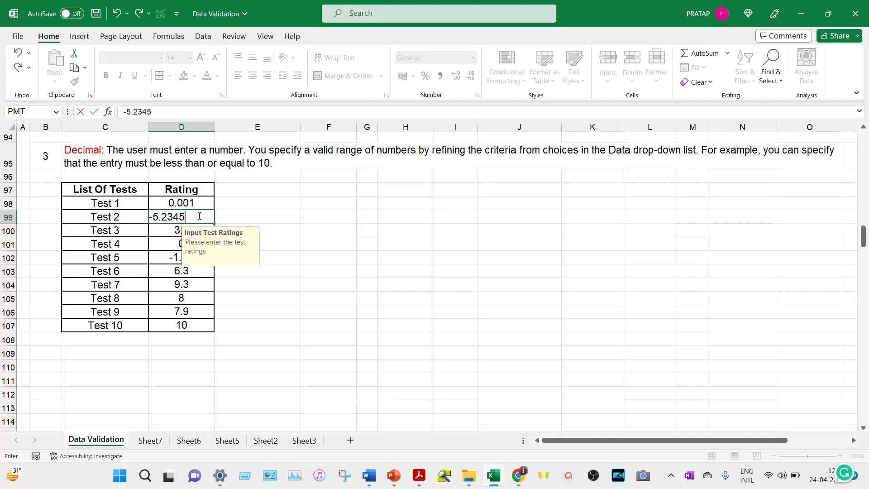
key("Return")
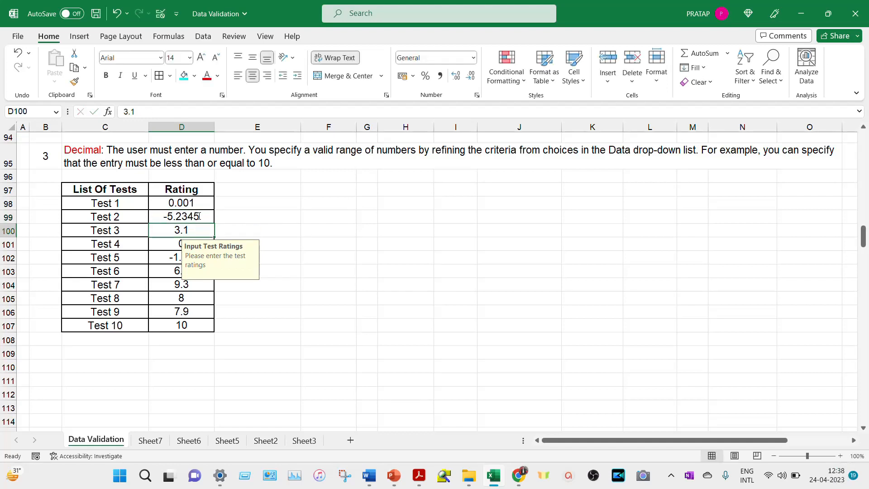
left_click(198, 216)
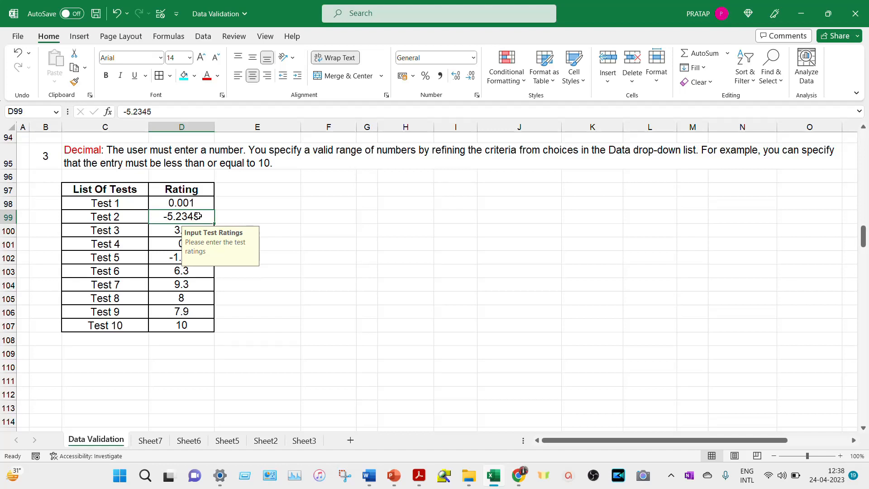
- Try 10.000005 for Test 7 in D104 and cancel the rejection, keeping 9.3
left_click(193, 283)
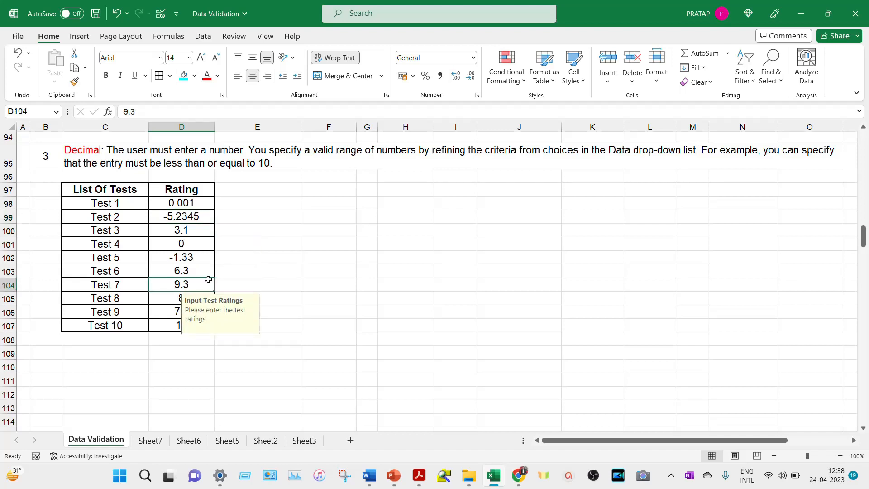
type("10.0")
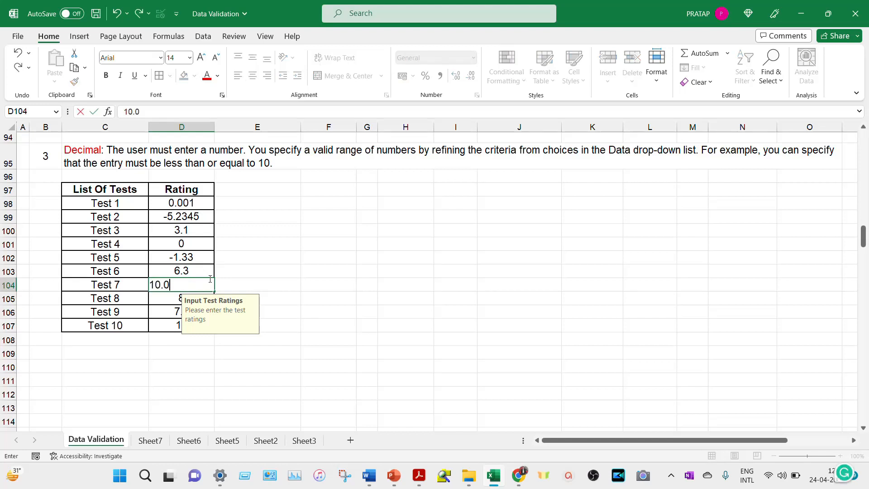
type("00005")
key("Return")
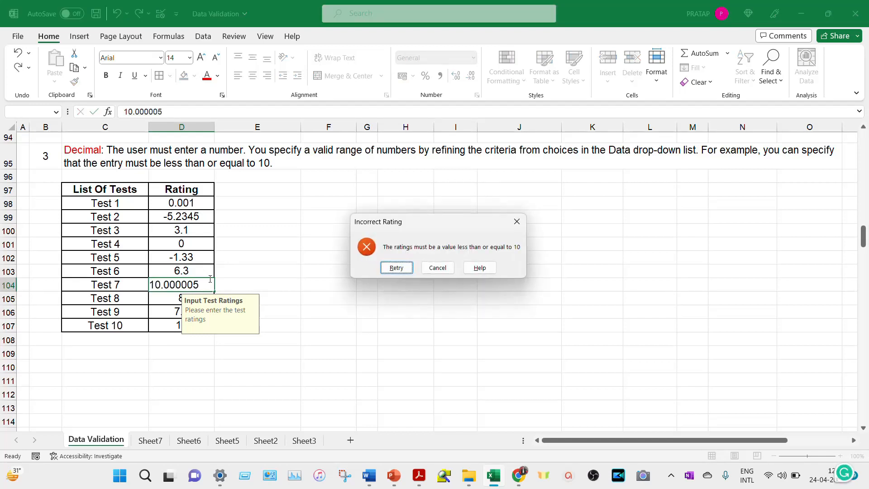
left_click(434, 268)
left_click(257, 257)
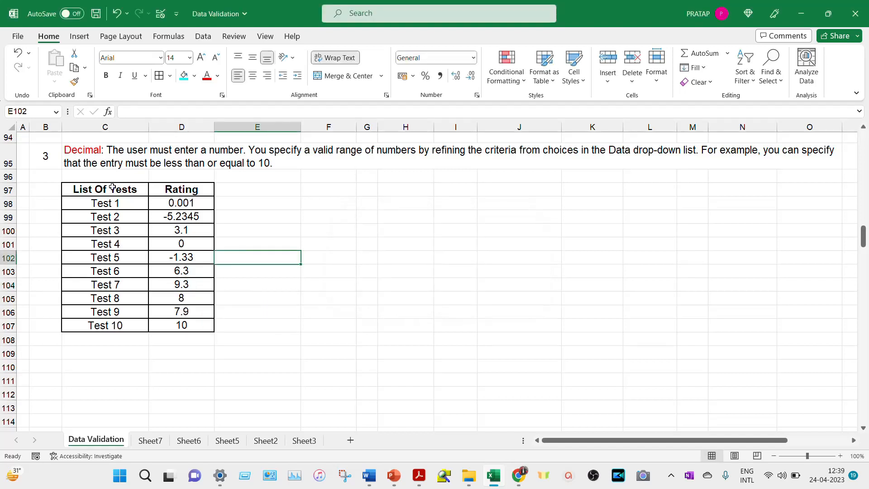
- Copy the List Of Tests table C97:D107 and paste it at J97
left_click_drag(111, 187, 180, 324)
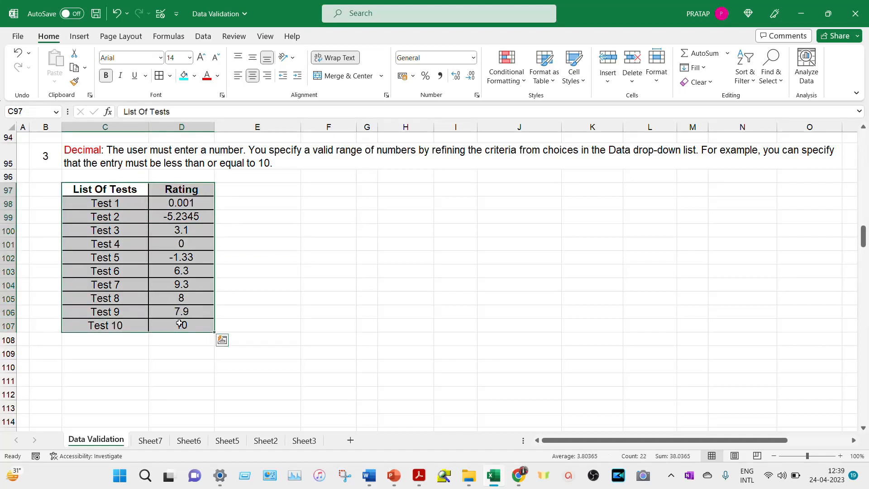
key("ctrl+c")
left_click(533, 189)
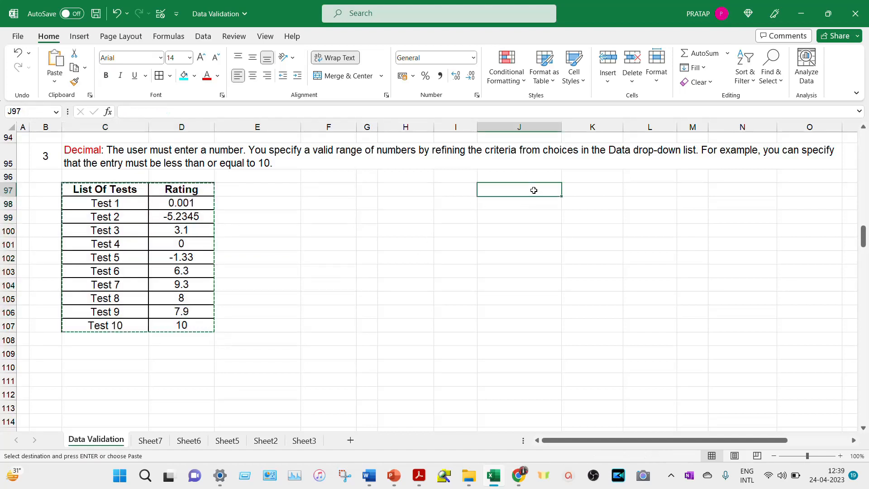
key("ctrl+v")
- Clear the copied Rating values and select the empty cells K98:K107
key("Escape")
key("Right")
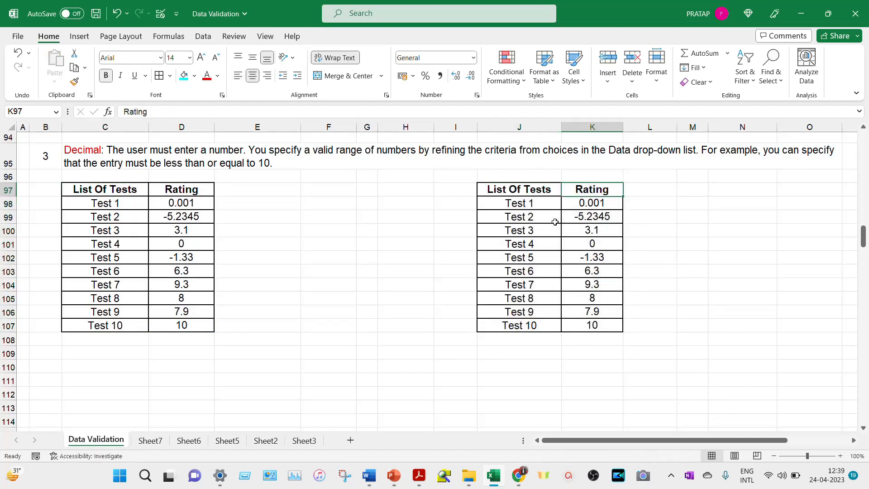
key("Right")
key("Left")
key("Down")
key("Right")
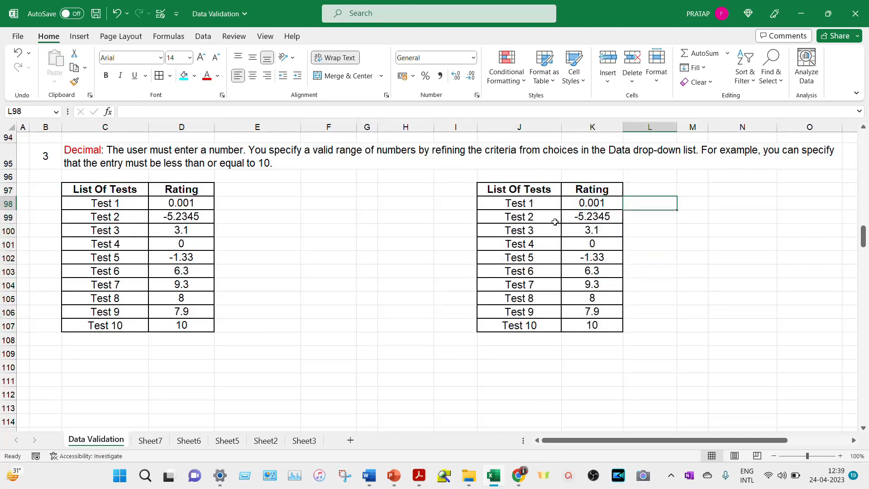
left_click(594, 180)
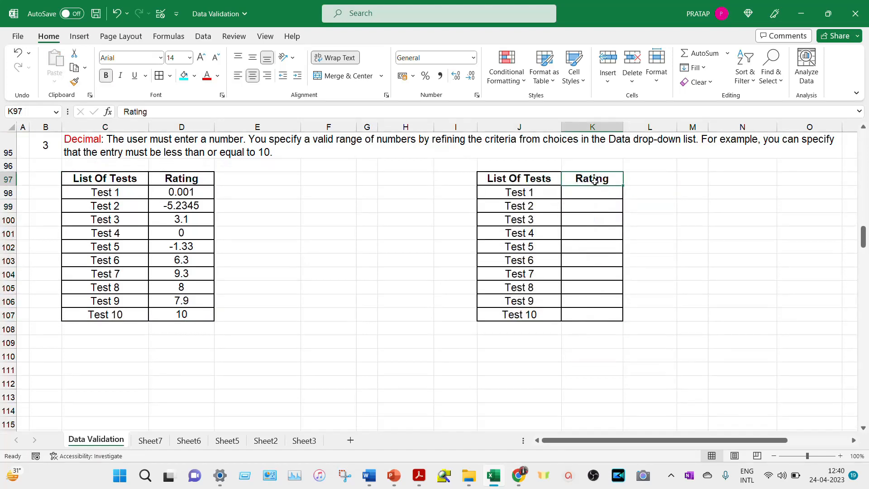
left_click_drag(598, 192, 602, 311)
- Give K98:K107 a Decimal validation rule requiring values greater than or equal to 50
left_click(203, 36)
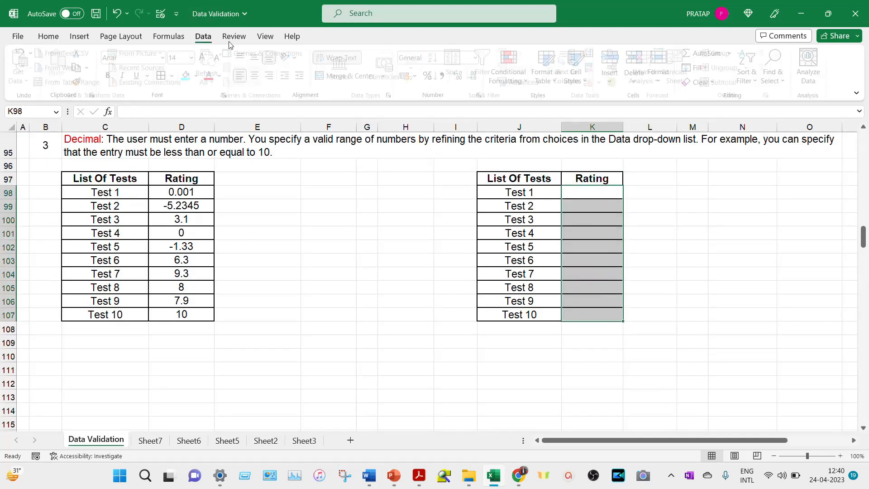
left_click(604, 82)
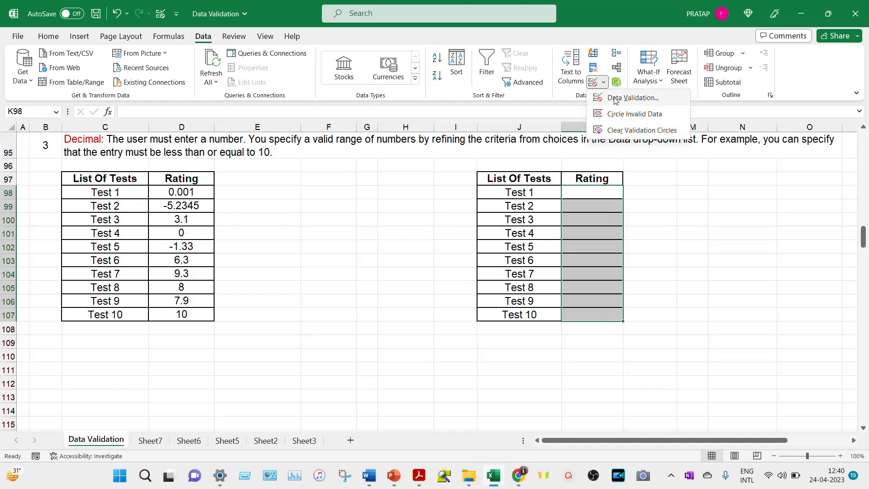
left_click(609, 94)
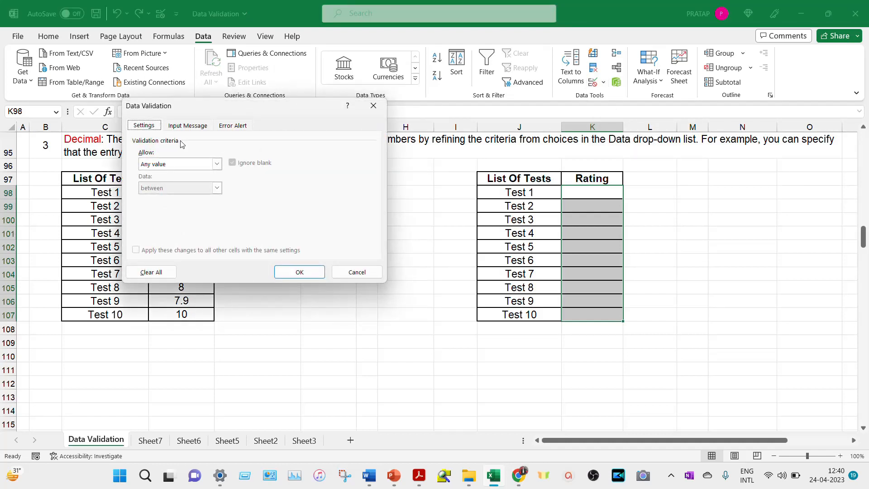
left_click(217, 164)
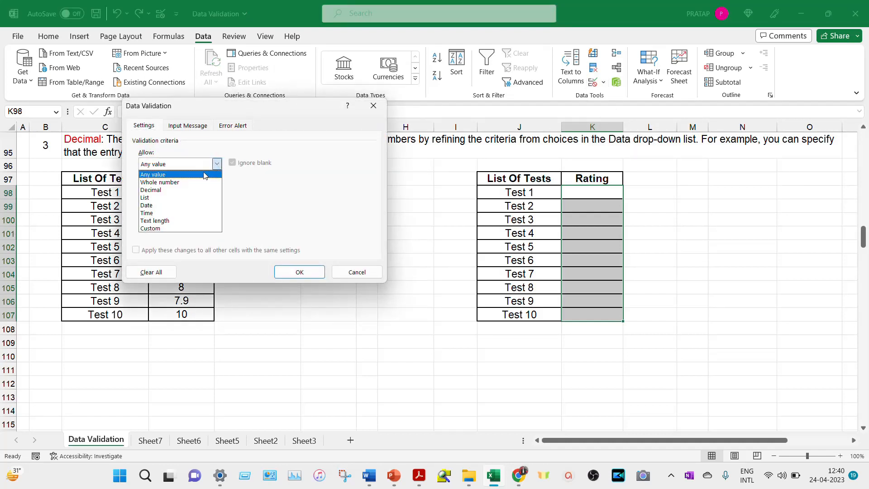
left_click(186, 190)
left_click(218, 189)
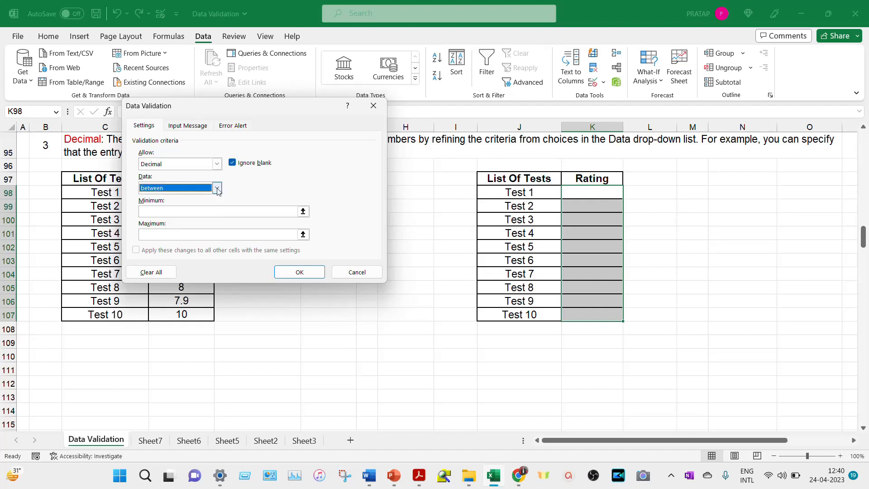
left_click(217, 188)
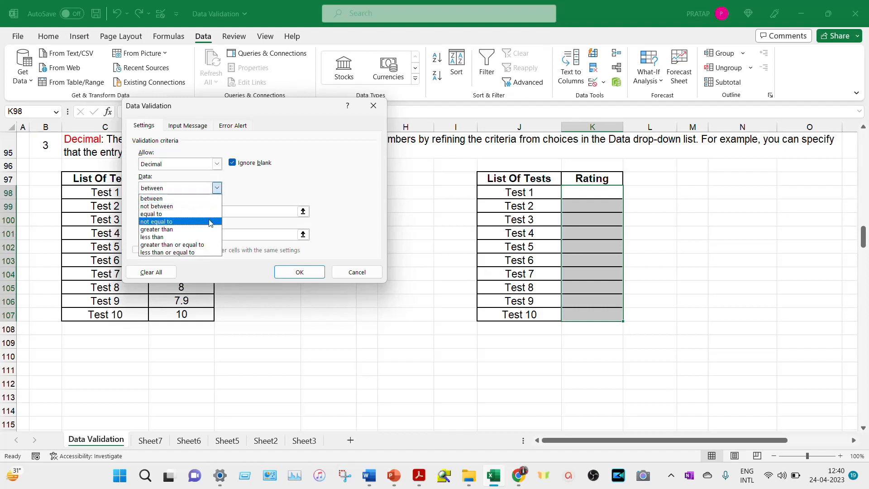
left_click(209, 246)
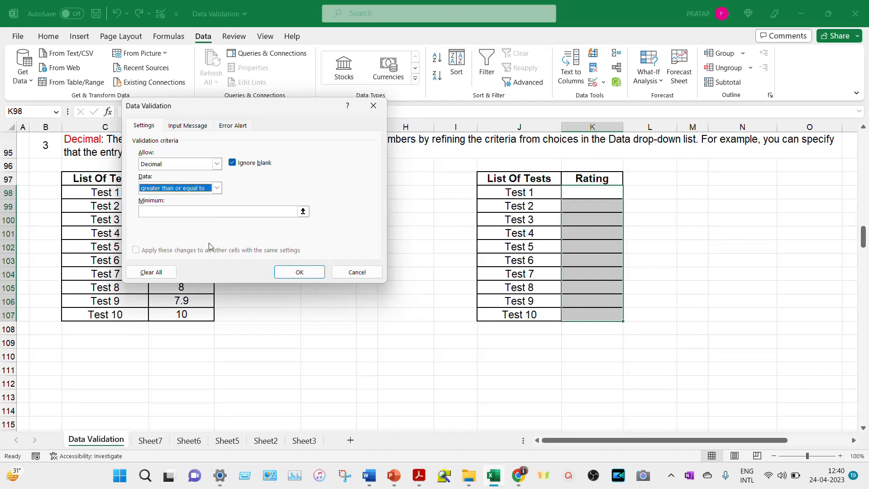
left_click(203, 212)
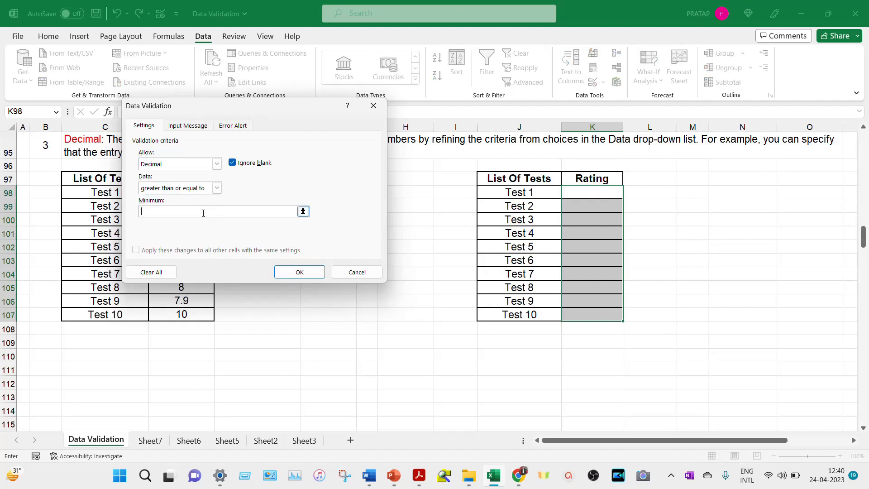
type("50")
left_click(297, 272)
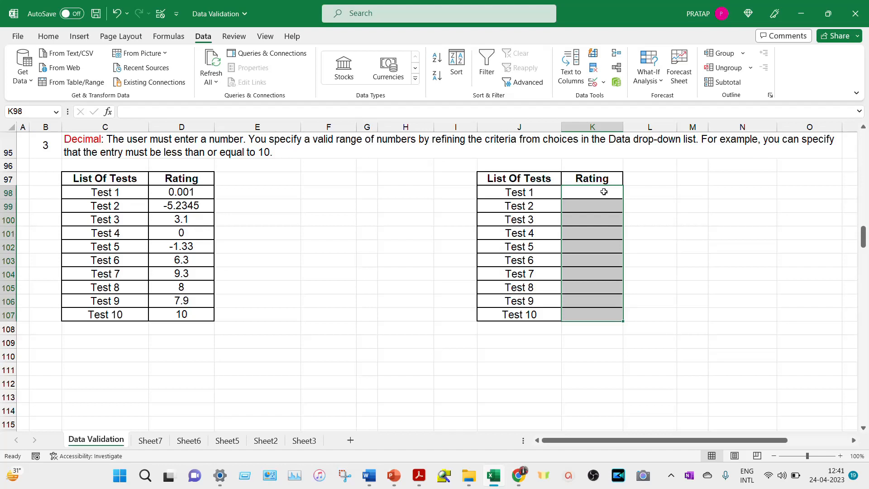
- Test Test 1's rating in K98: 49 and 49.99 rejected, then 51.51 accepted
left_click(604, 192)
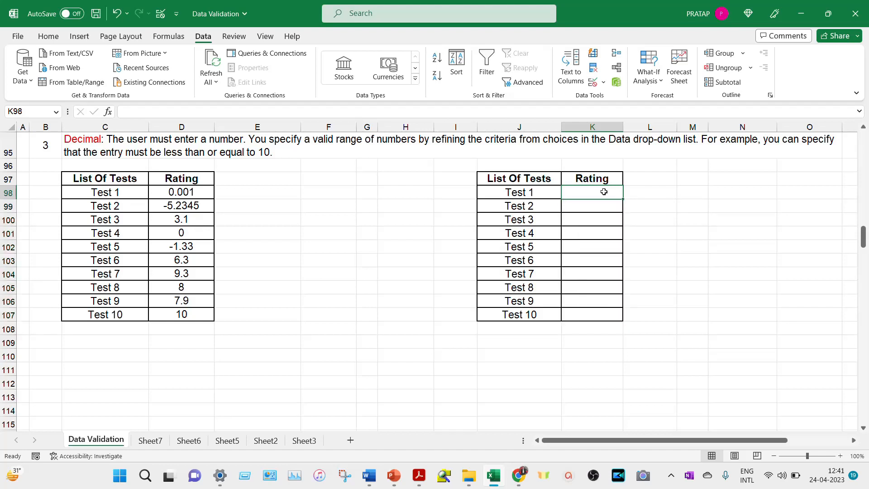
type("49")
key("Return")
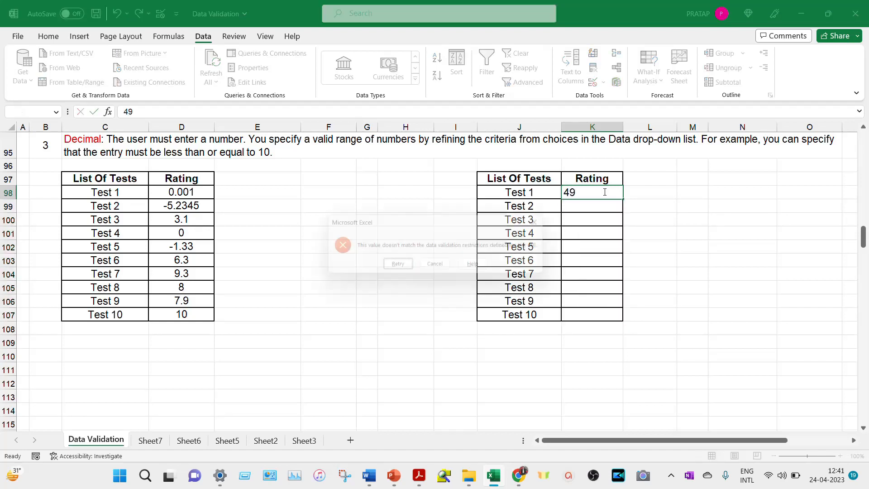
key("Return")
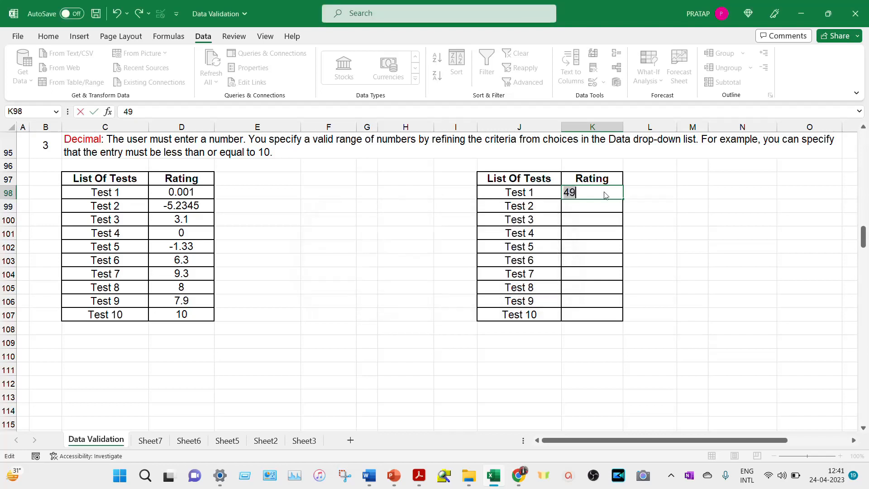
left_click(596, 194)
type(".99")
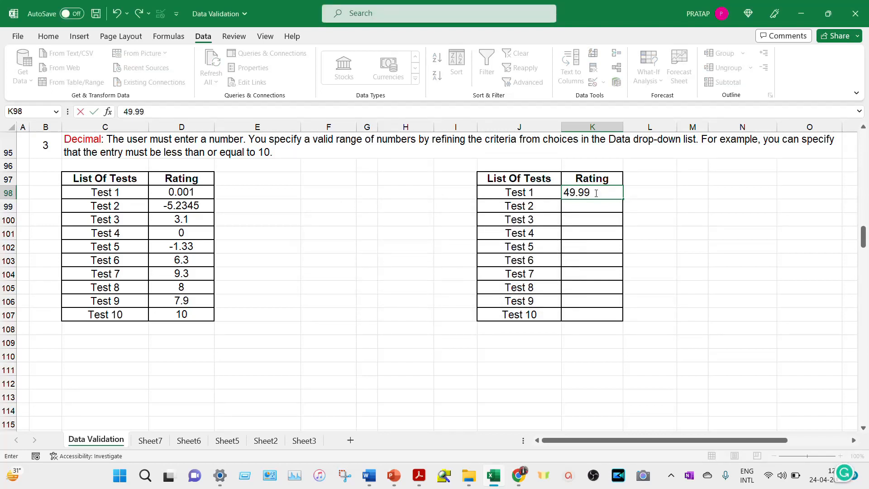
key("Return")
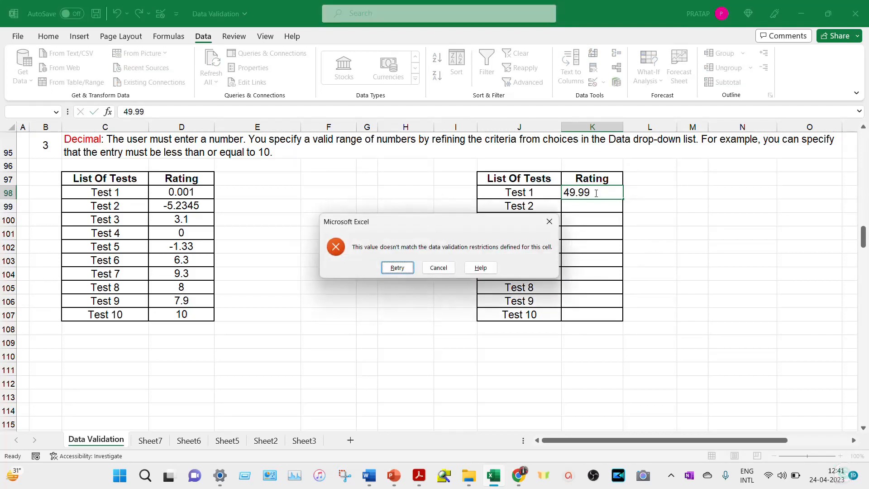
left_click(396, 268)
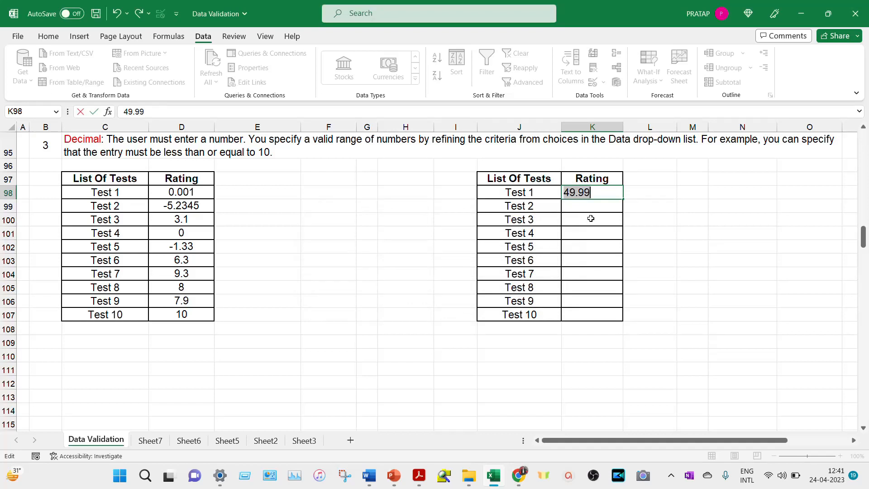
type("51.51")
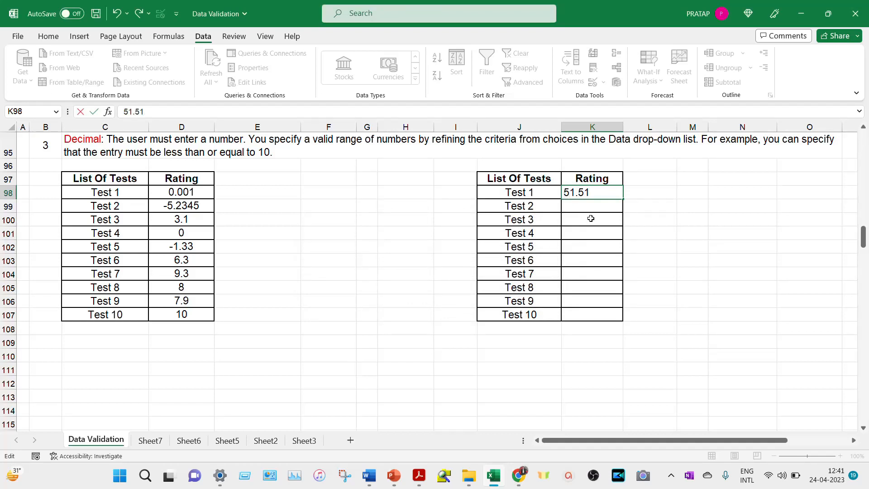
key("Return")
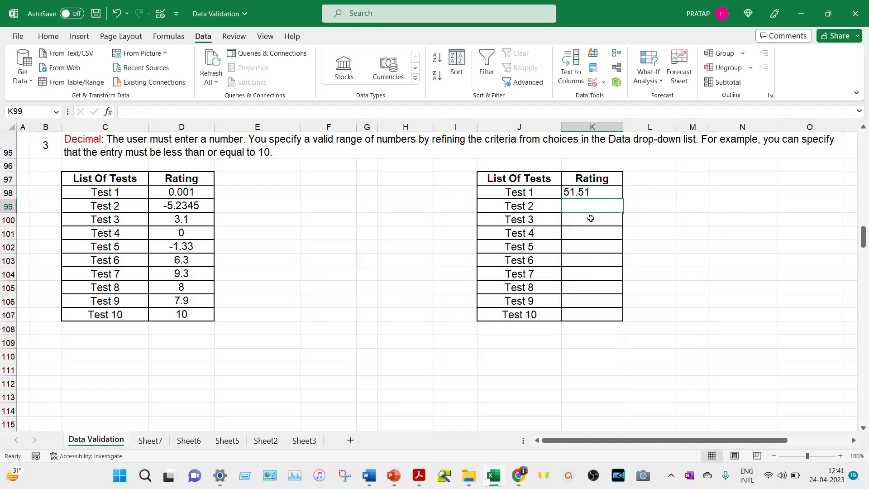
left_click(595, 193)
- Enter 50.0006 as Test 2's rating and 145623 as Test 3's rating
left_click(585, 207)
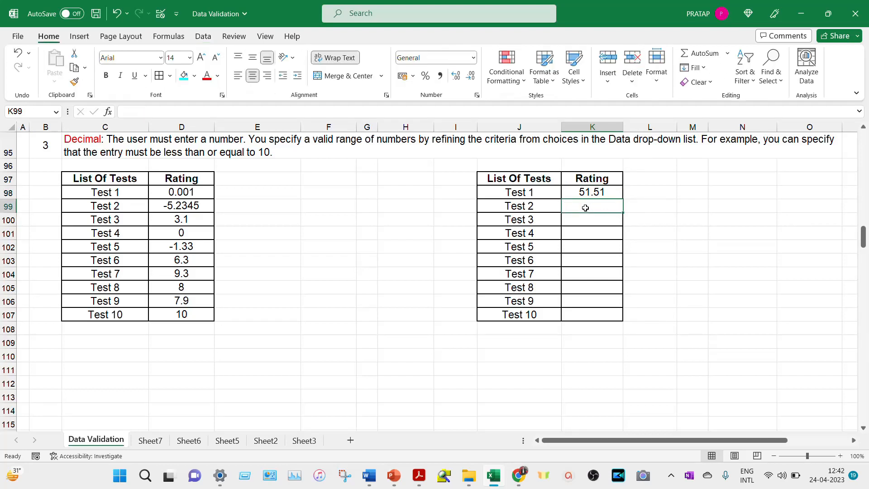
type("50.")
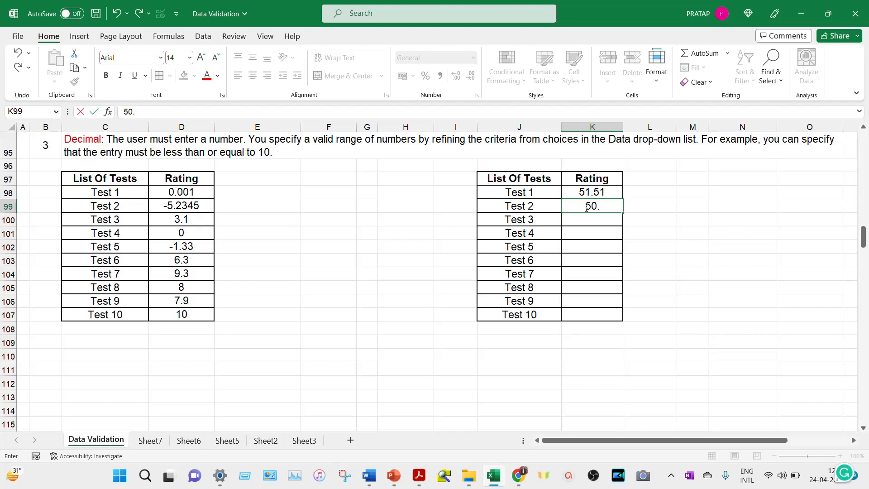
type("0006")
key("Return")
left_click(607, 206)
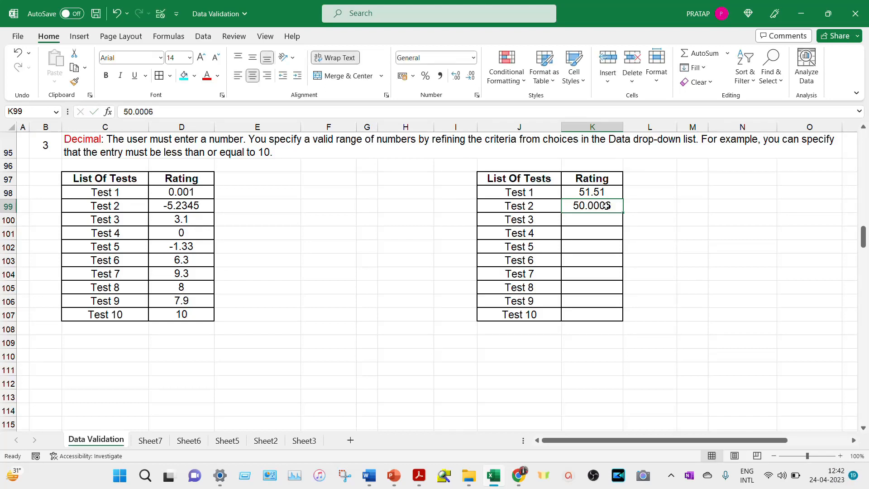
left_click(593, 220)
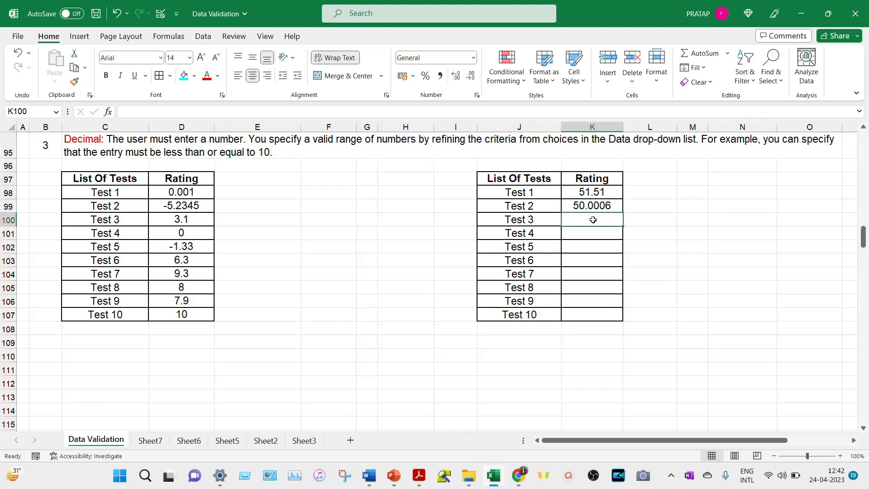
type("14")
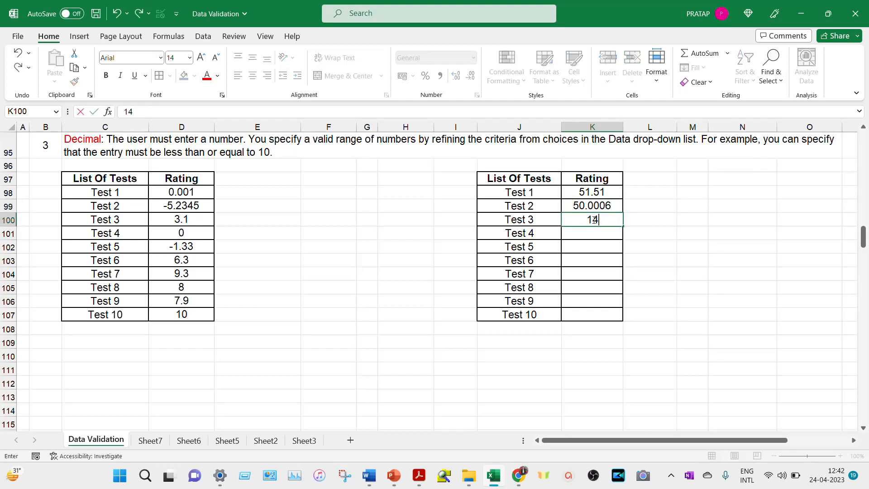
type("5623")
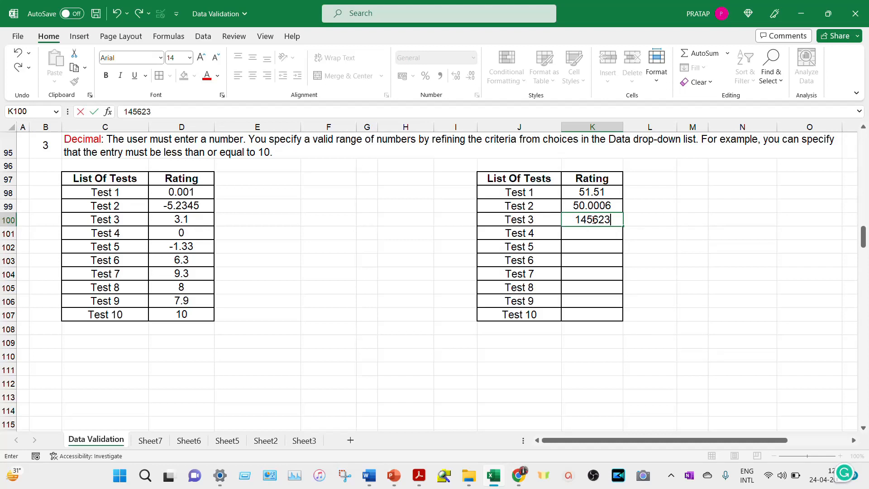
key("Return")
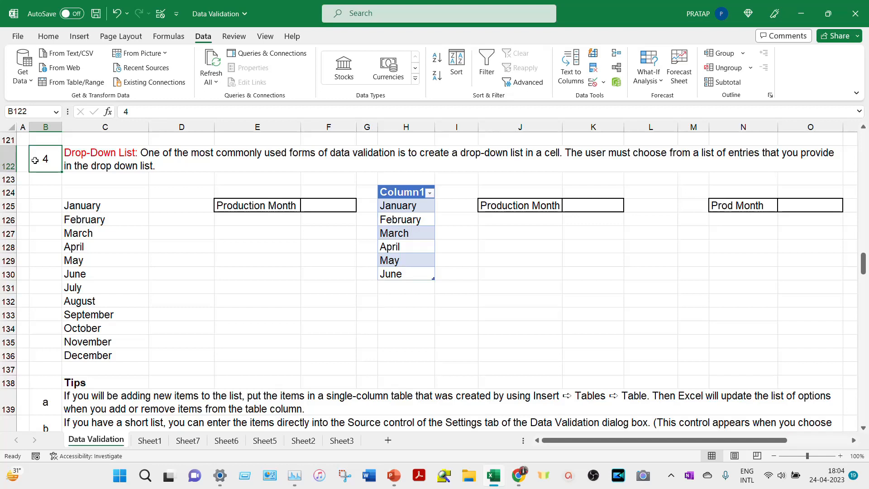
- Give F125 a List validation sourced from the twelve months in C125:C136
left_click(335, 205)
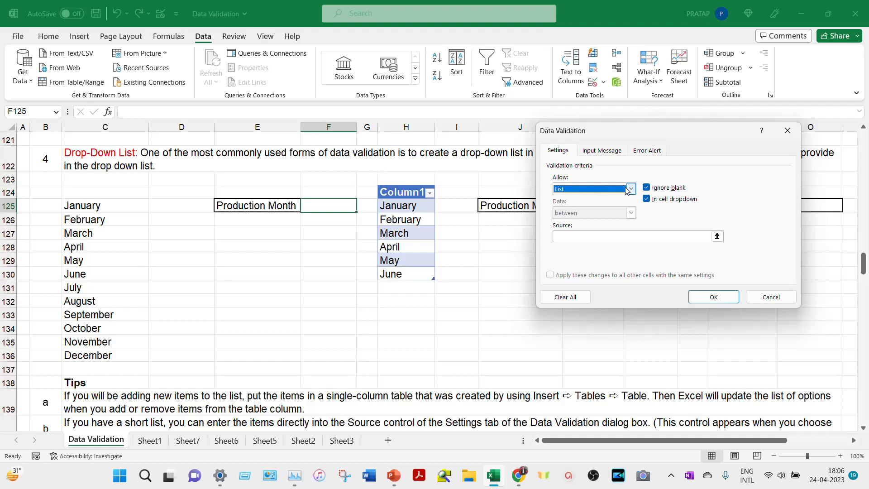
left_click(574, 237)
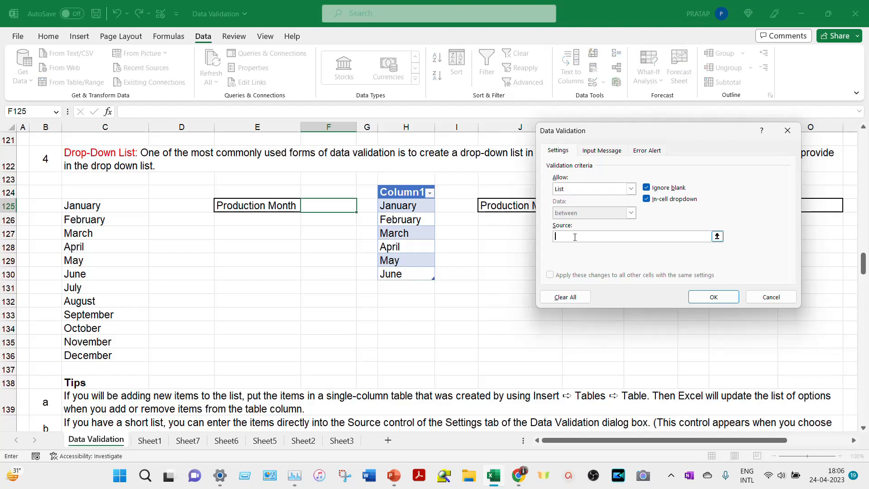
left_click(103, 206)
left_click_drag(103, 206, 100, 350)
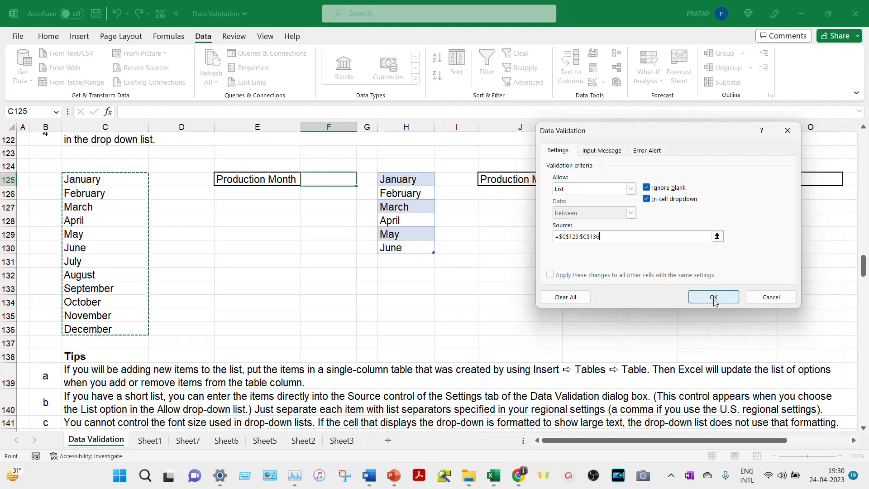
left_click(713, 297)
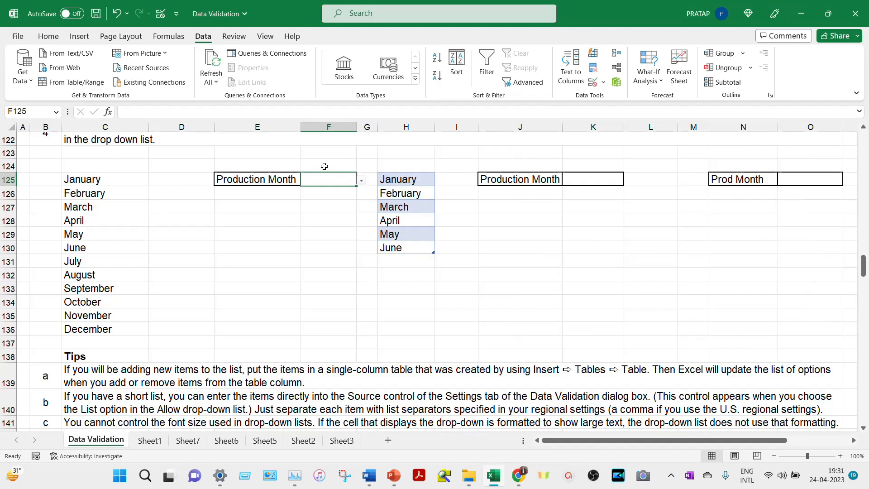
- Choose June from F125's month drop-down, then select the six months in column H
left_click(362, 181)
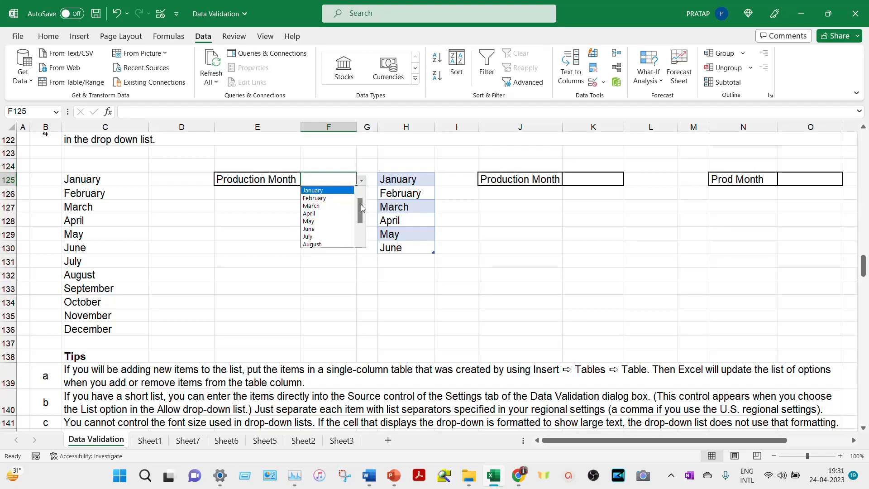
left_click_drag(361, 207, 362, 232)
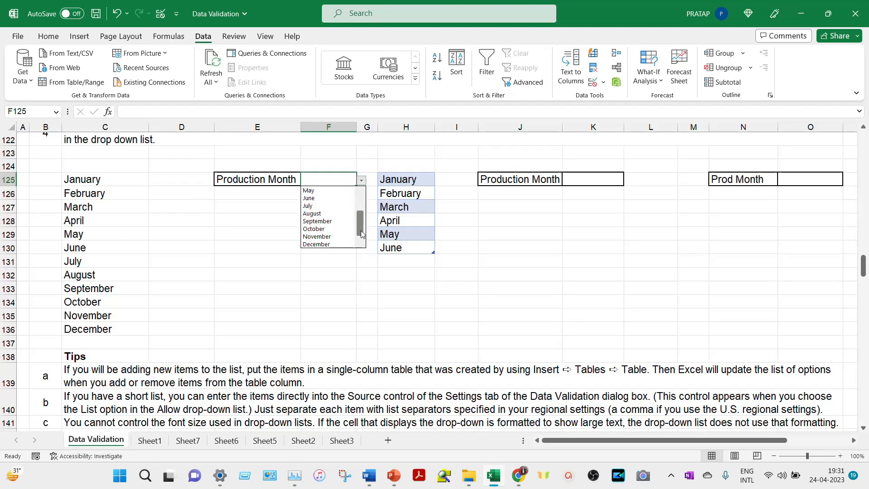
left_click_drag(360, 230, 360, 213)
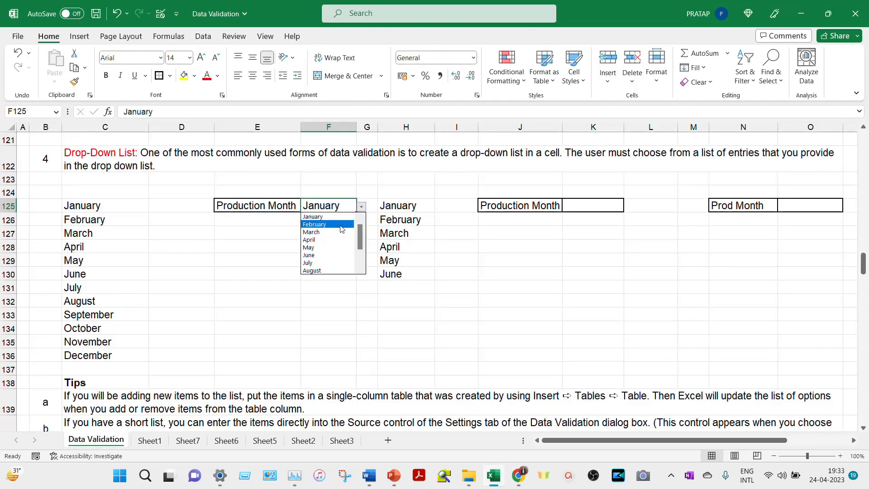
left_click(336, 255)
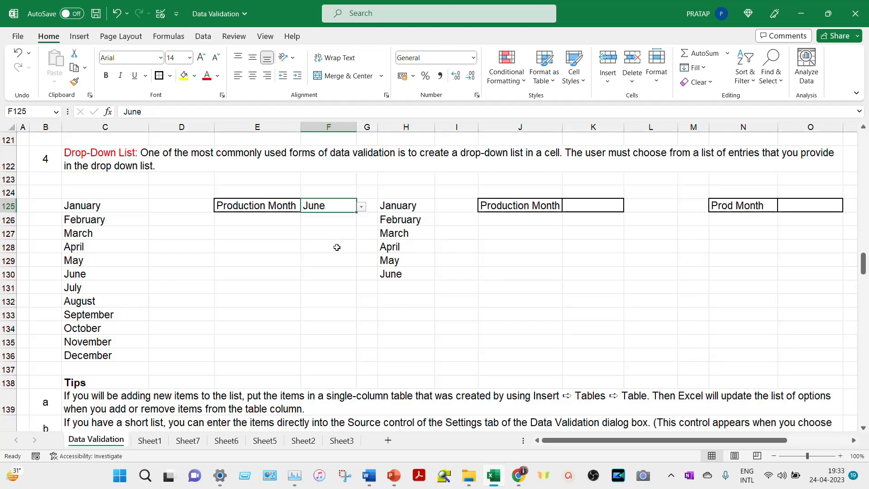
left_click_drag(415, 204, 413, 273)
left_click(418, 207)
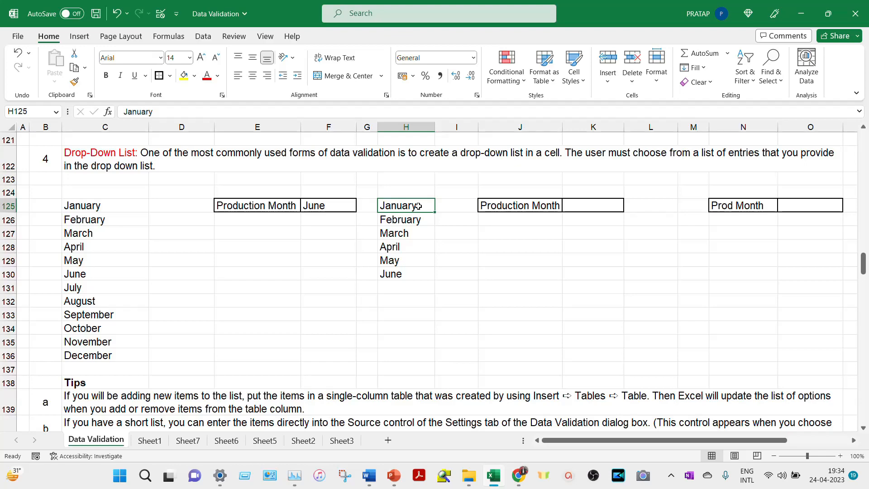
- Convert H125:H130 into Table9 without a header row, after cancelling a first attempt
left_click(78, 36)
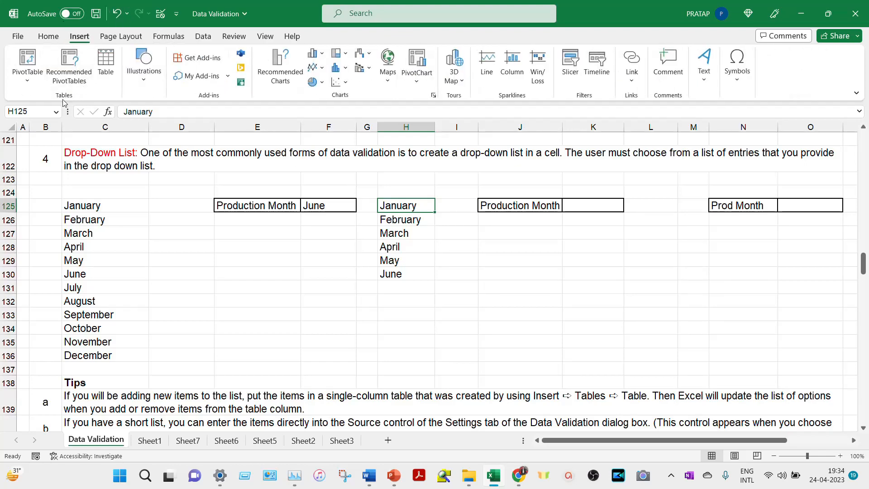
left_click(104, 65)
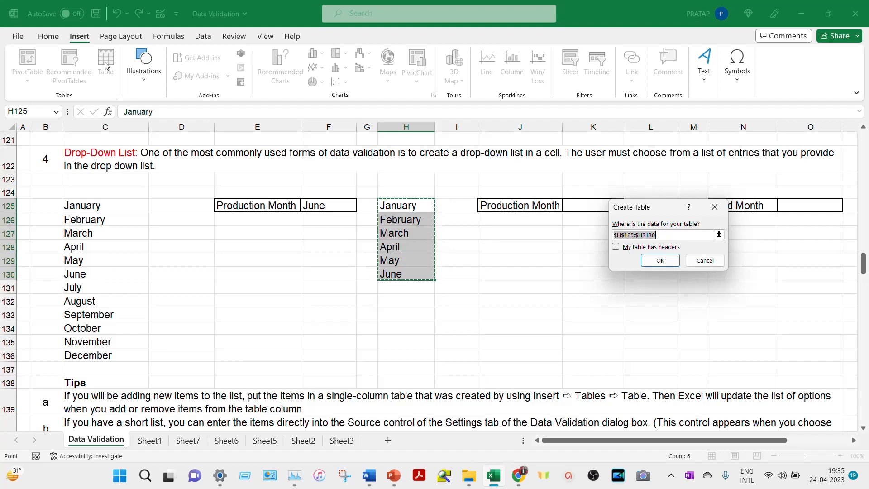
key("Escape")
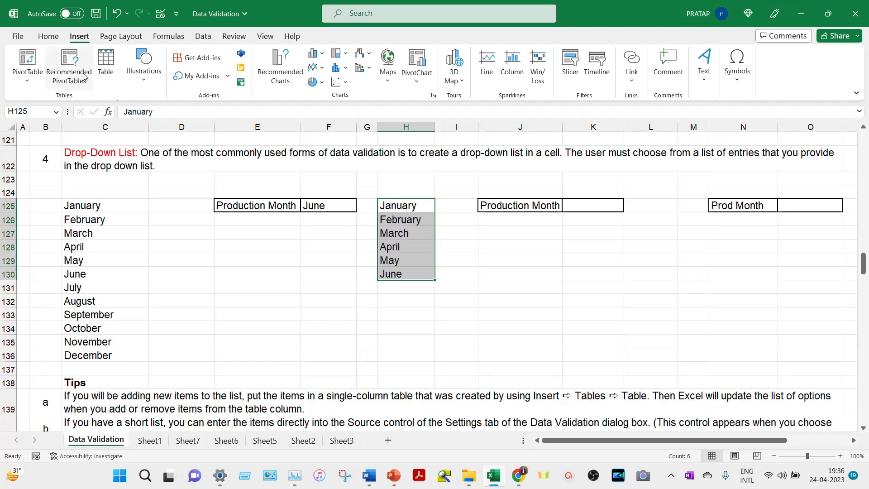
left_click(105, 61)
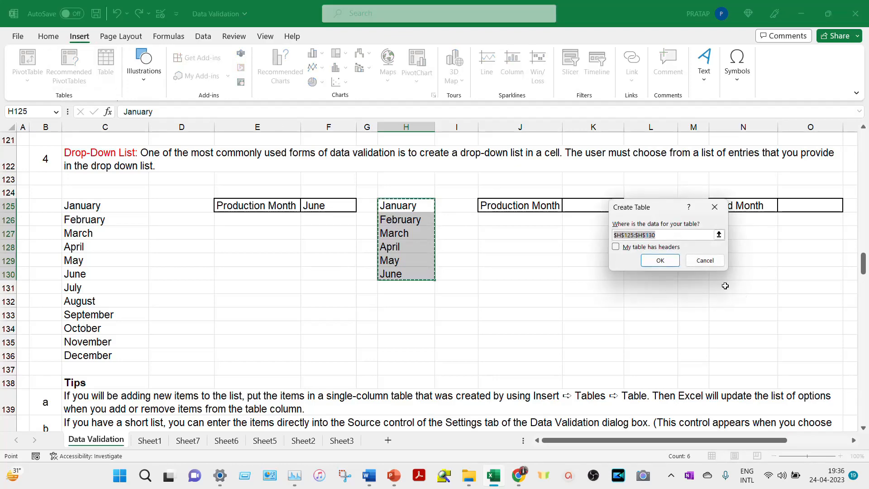
left_click(669, 263)
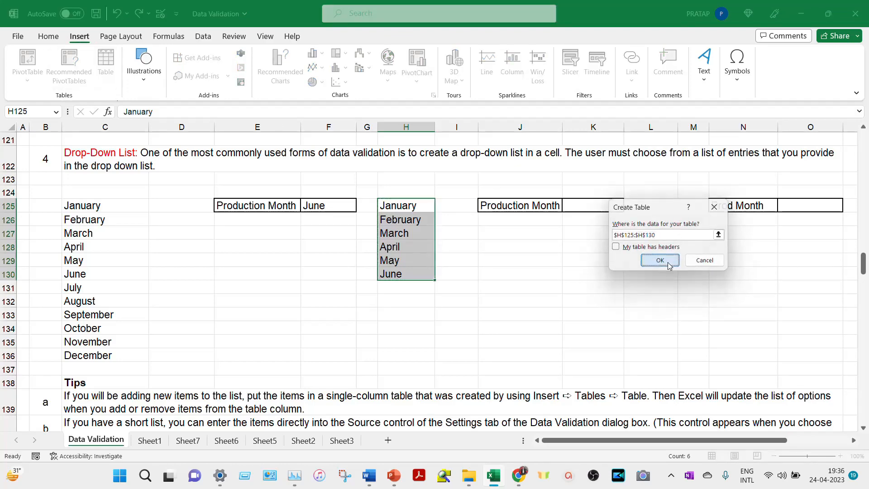
- Apply a List validation on K125 with source $H$125:$H$130, then choose January
left_click(596, 208)
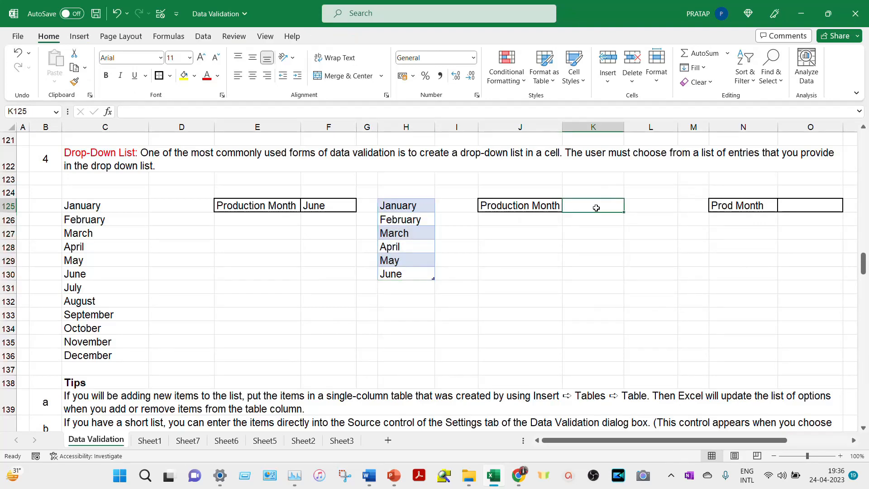
key("alt")
key("a")
key("v")
key("v")
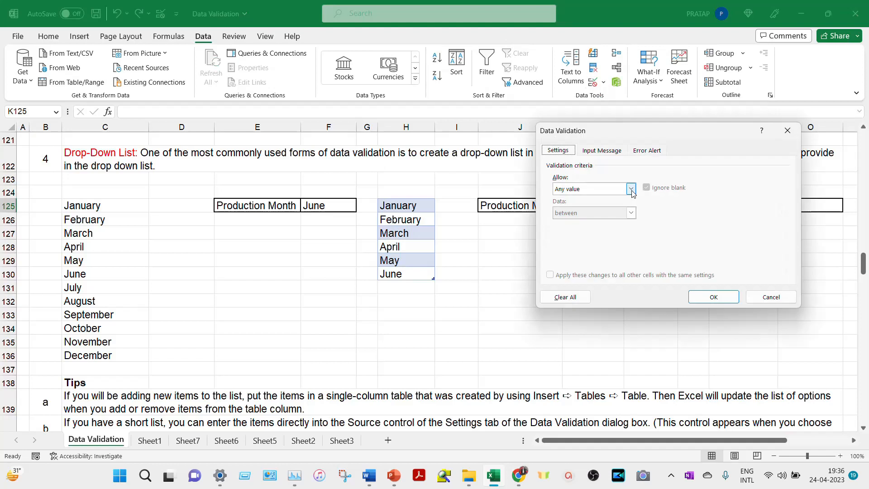
left_click(631, 190)
left_click(606, 224)
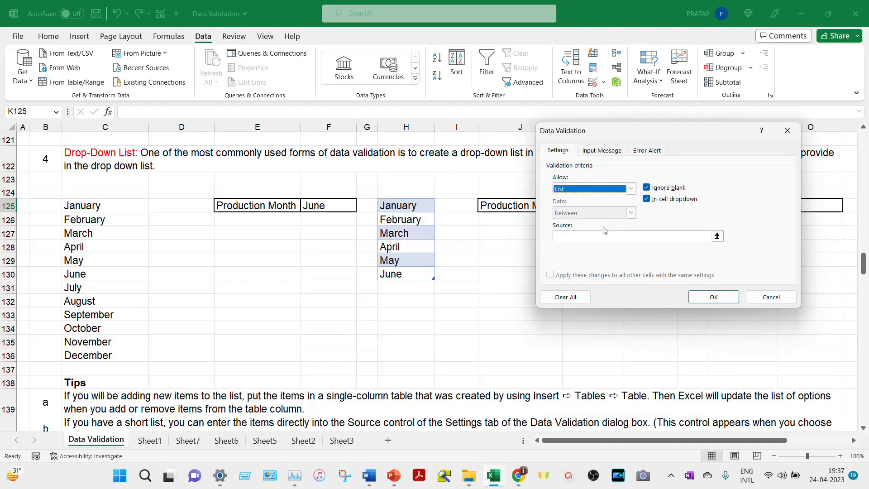
left_click(602, 235)
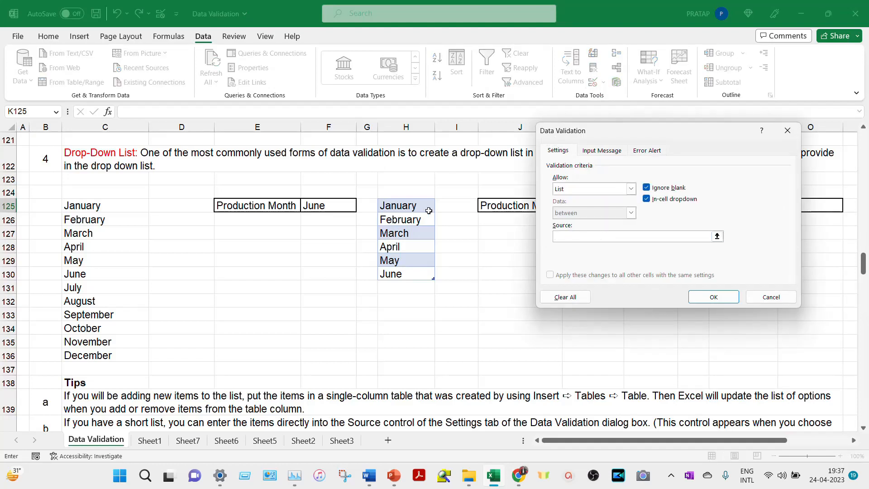
left_click_drag(416, 203, 413, 272)
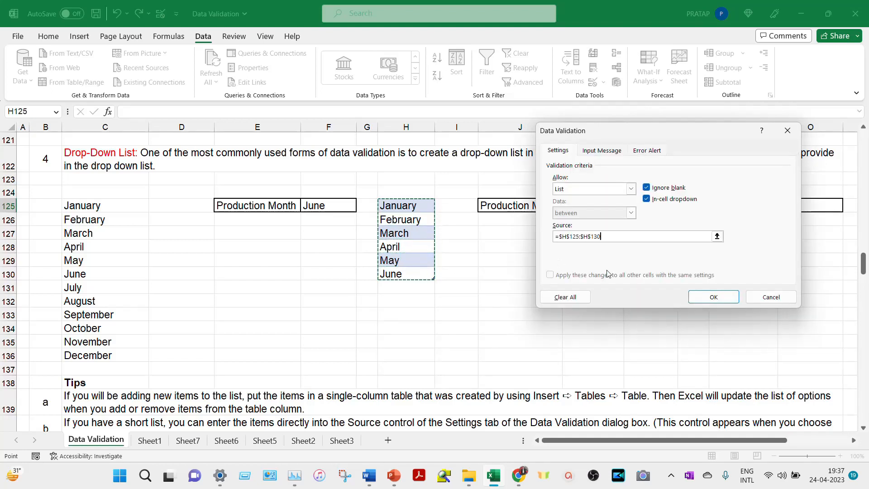
left_click(721, 300)
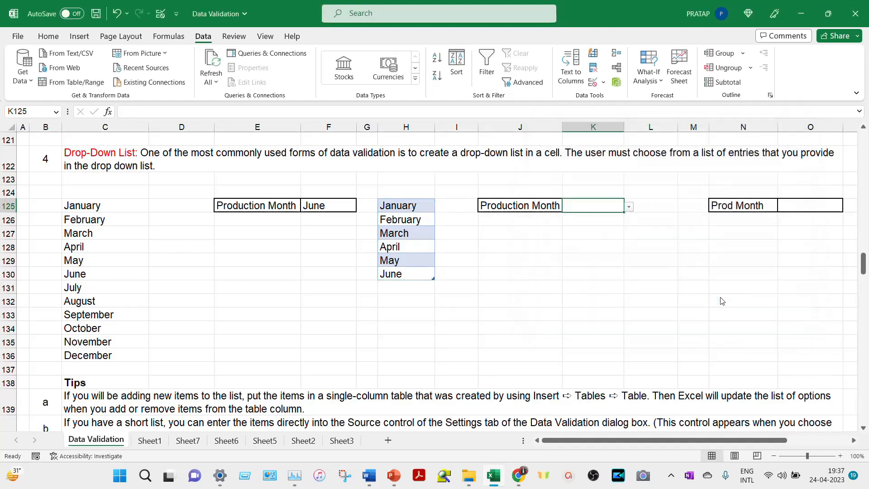
left_click(628, 208)
left_click(583, 217)
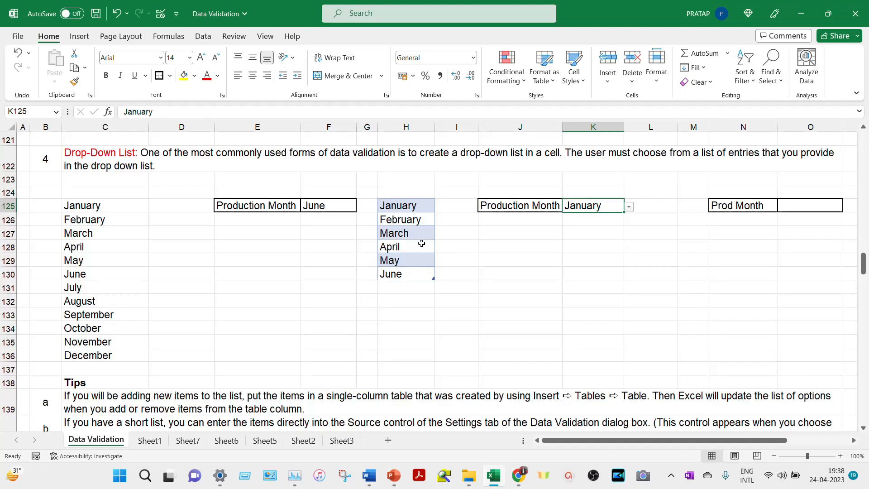
- Fill the month table down to December in H136, pick December in K125, then select O125
left_click_drag(422, 245, 430, 361)
left_click(596, 206)
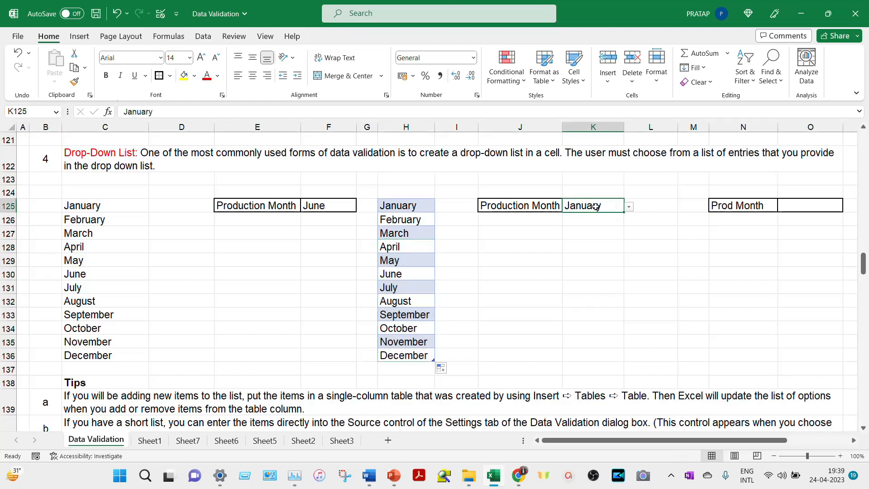
left_click(629, 207)
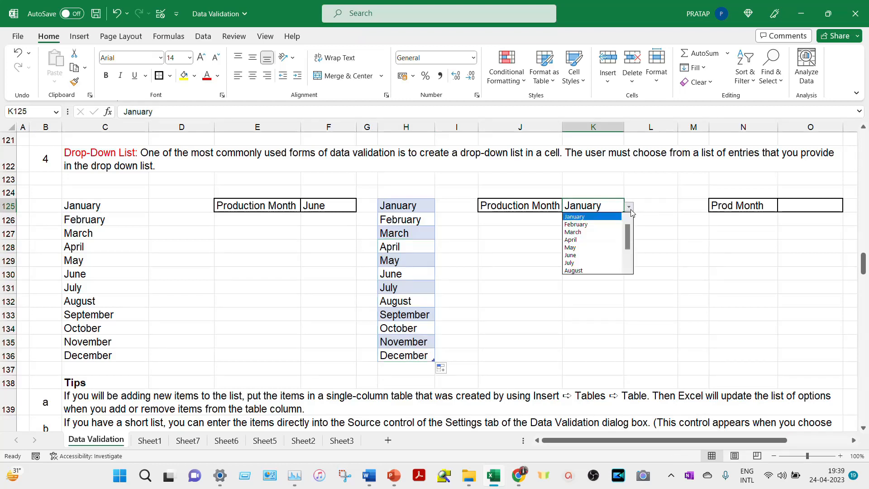
left_click_drag(628, 232, 626, 246)
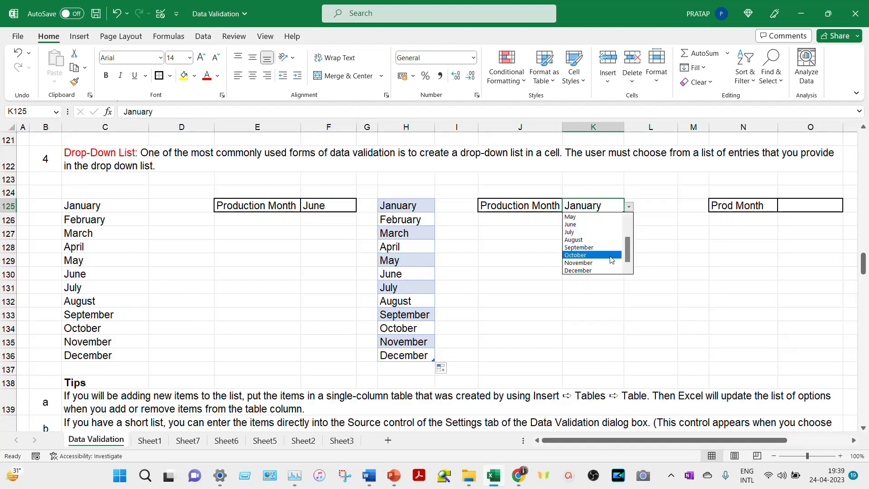
left_click(588, 271)
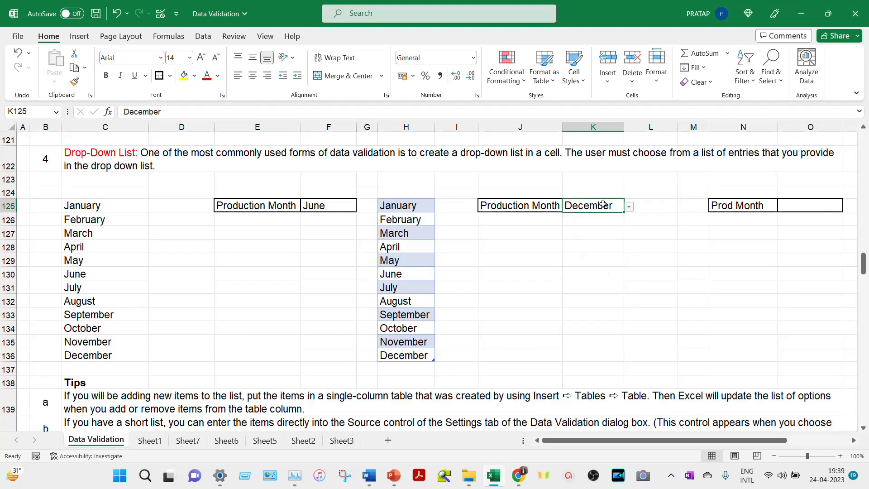
left_click(816, 205)
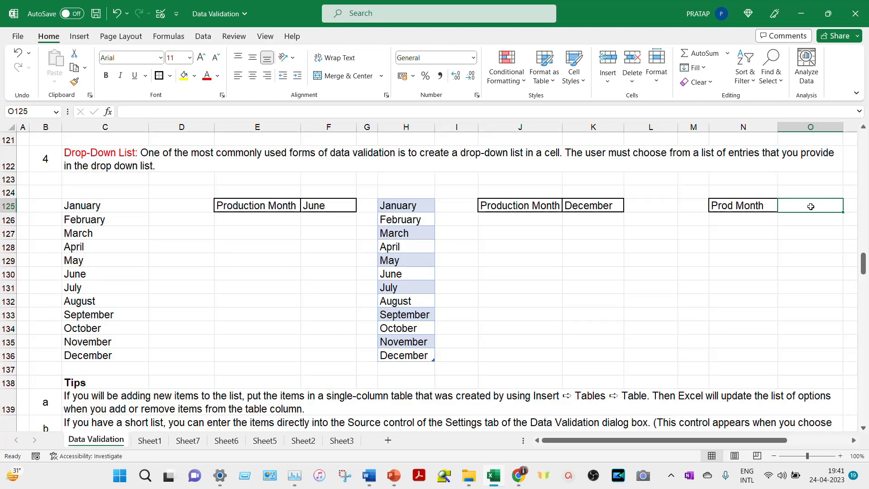
- Apply a List validation on O125 with the source typed as Jan,Feb,Mar
key("alt")
key("a")
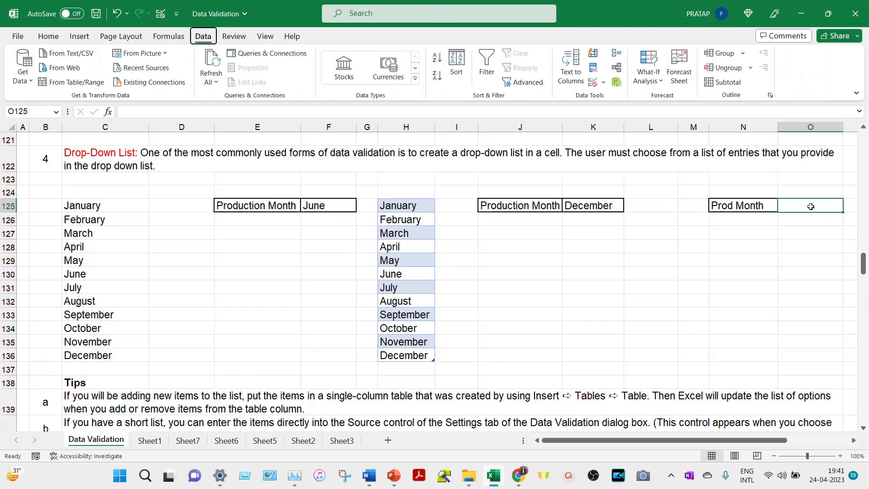
key("v")
key("v")
left_click(630, 188)
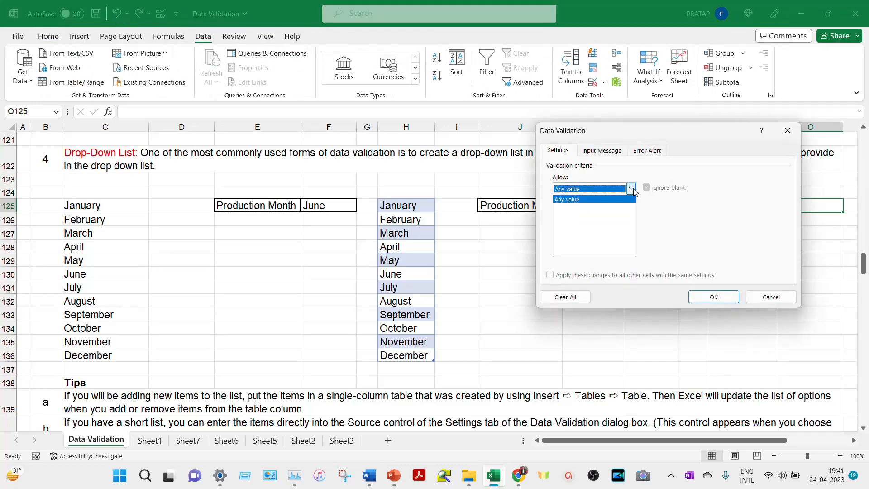
left_click(610, 223)
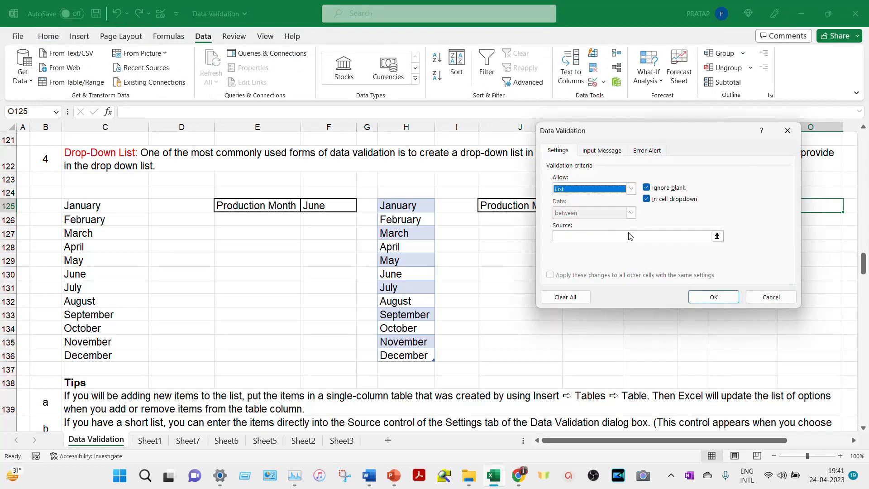
left_click(627, 236)
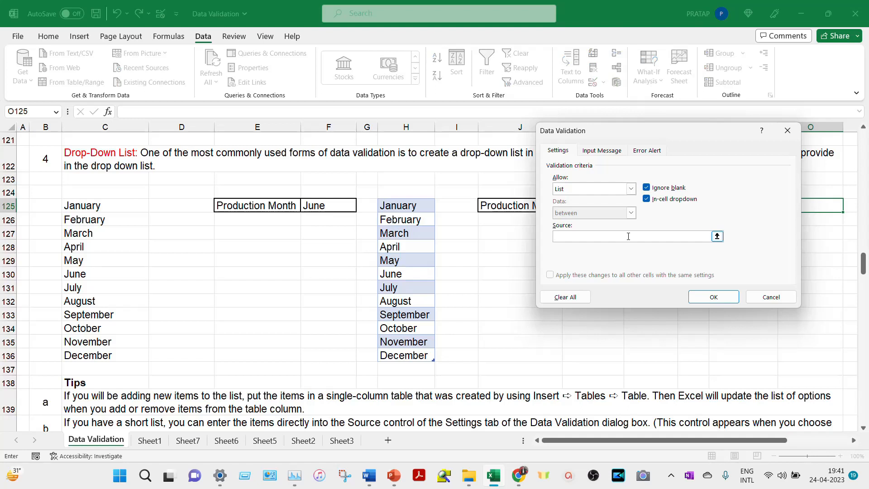
type("Jan,Feb,Mar")
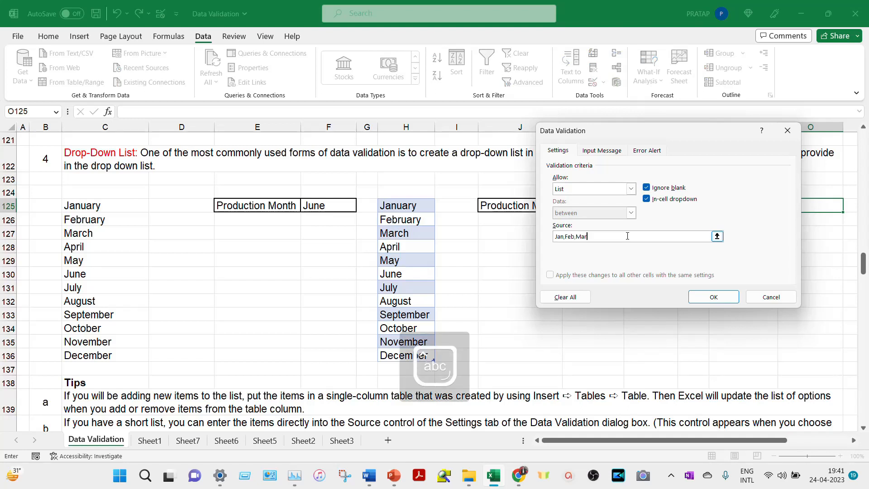
left_click(714, 297)
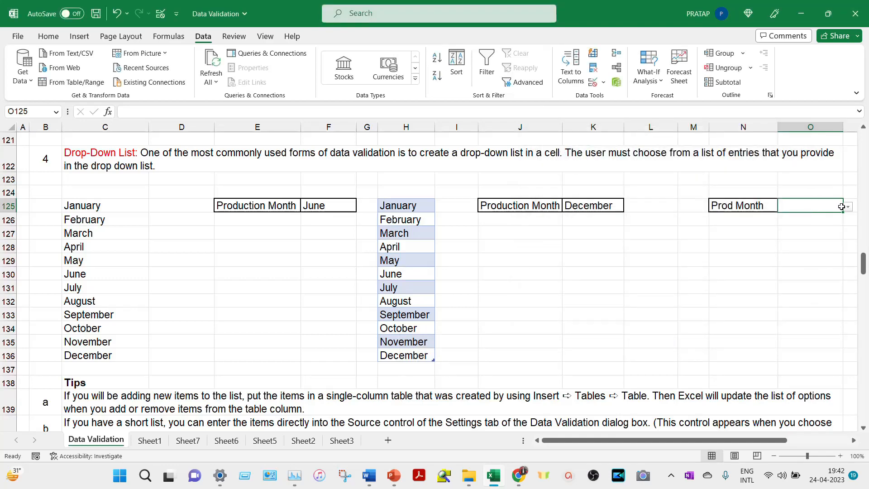
- View O125's month choices, then select the DOJ cells D133:D139
left_click(847, 207)
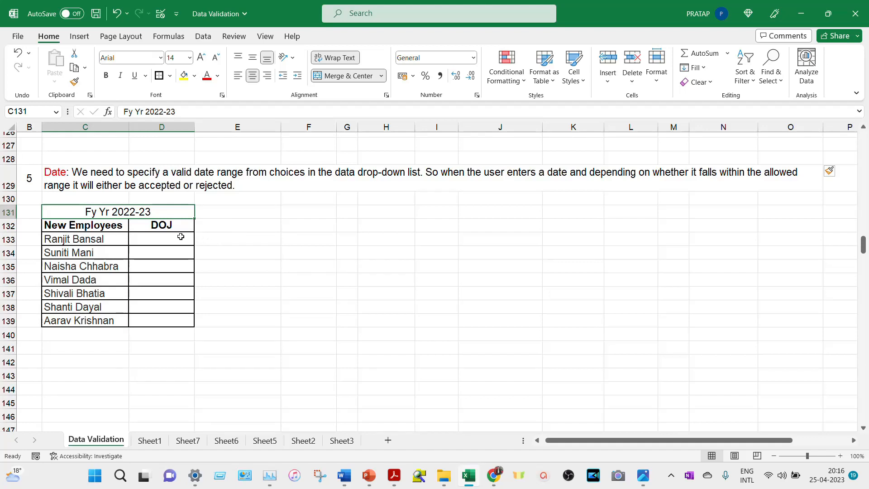
left_click_drag(181, 237, 174, 317)
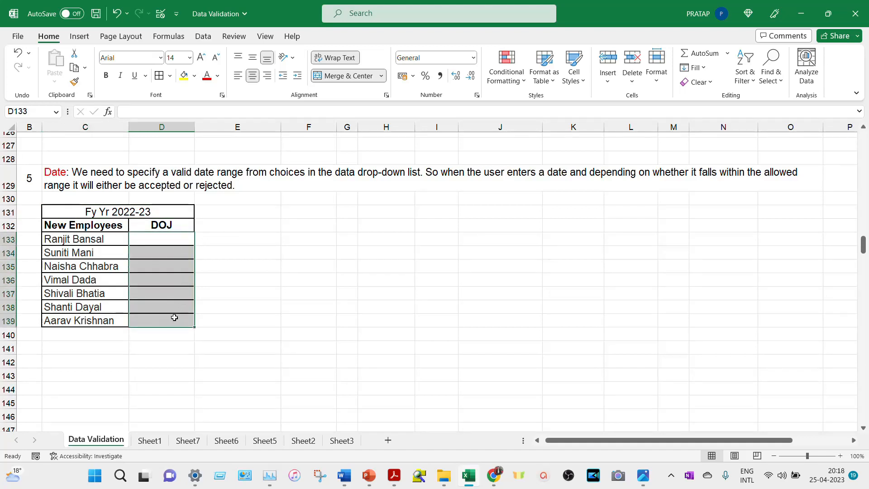
- Set D133:D139 validation to Date between start 1 April 22 and end 31 March 23
key("alt")
key("a")
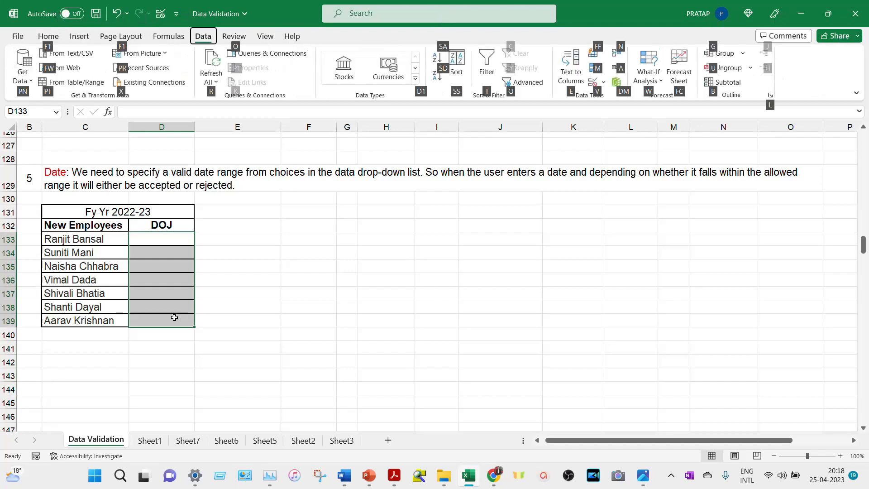
key("v")
key("v")
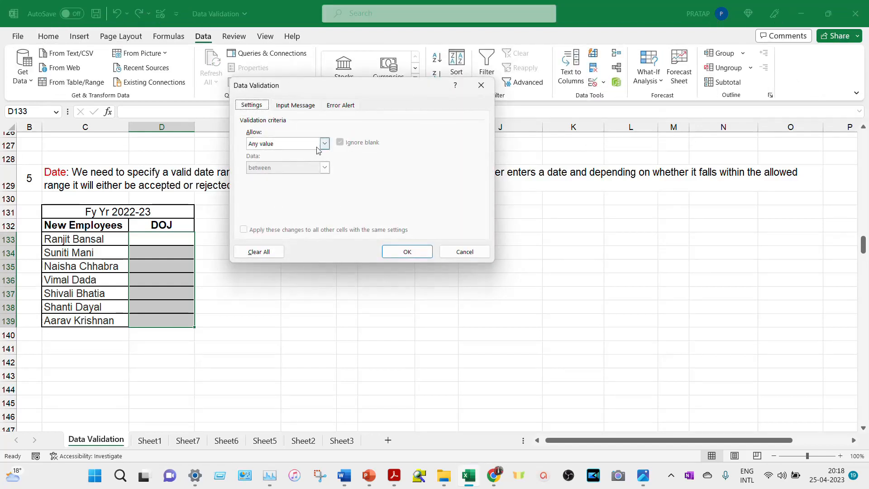
left_click(324, 143)
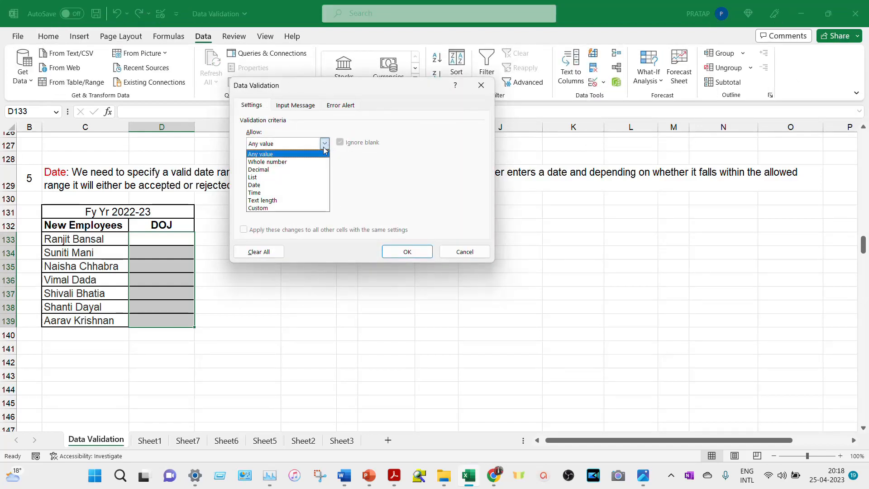
left_click(297, 185)
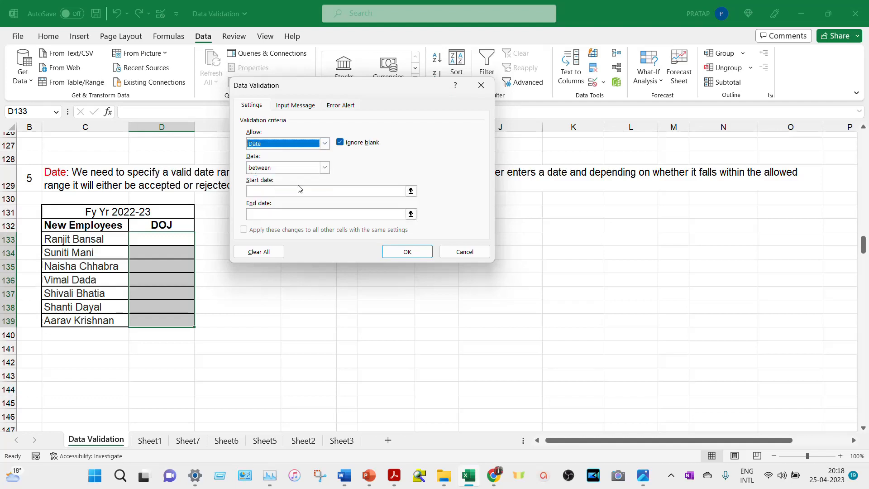
left_click(324, 168)
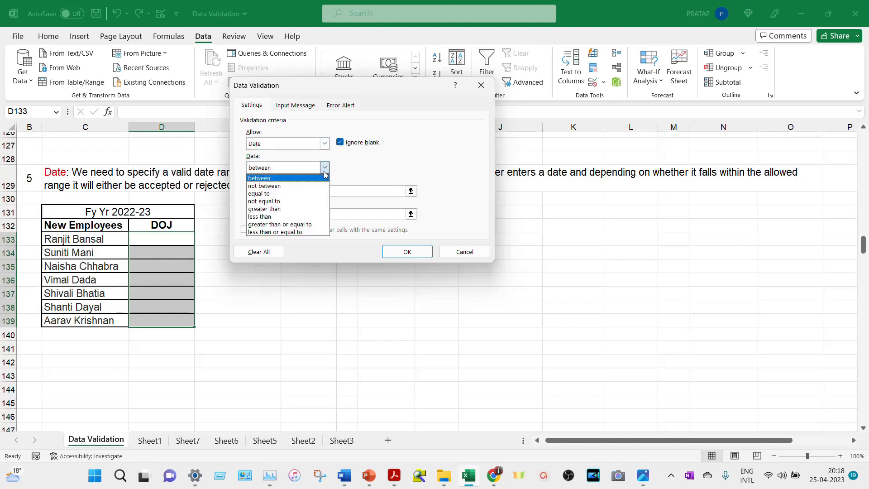
left_click(315, 178)
left_click(305, 189)
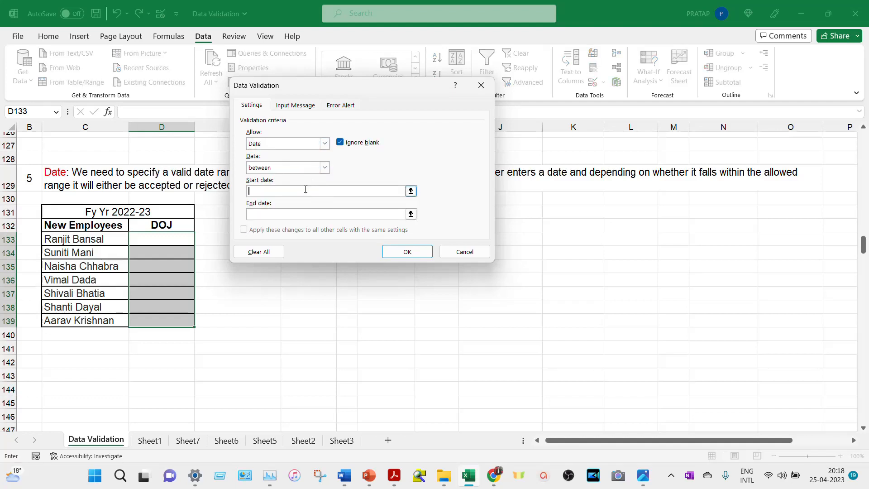
type("1")
key("Caps_Lock")
type("April 22")
left_click(312, 211)
type("March 23")
left_click(398, 250)
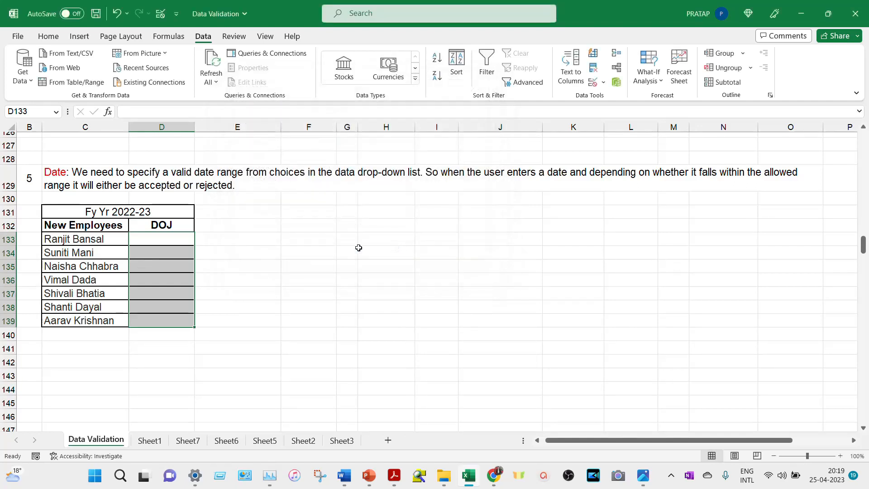
- Enter the joining date 1/4/22 in D133
left_click(177, 237)
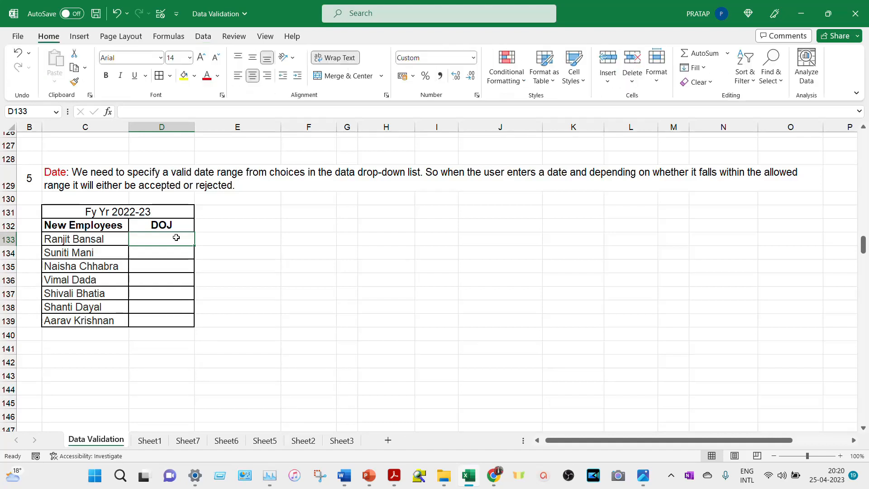
type("1/4/22")
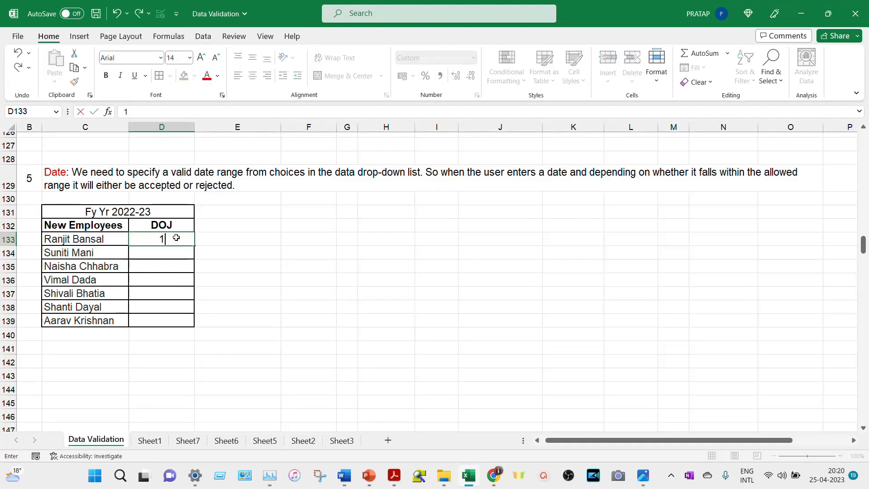
key("Return")
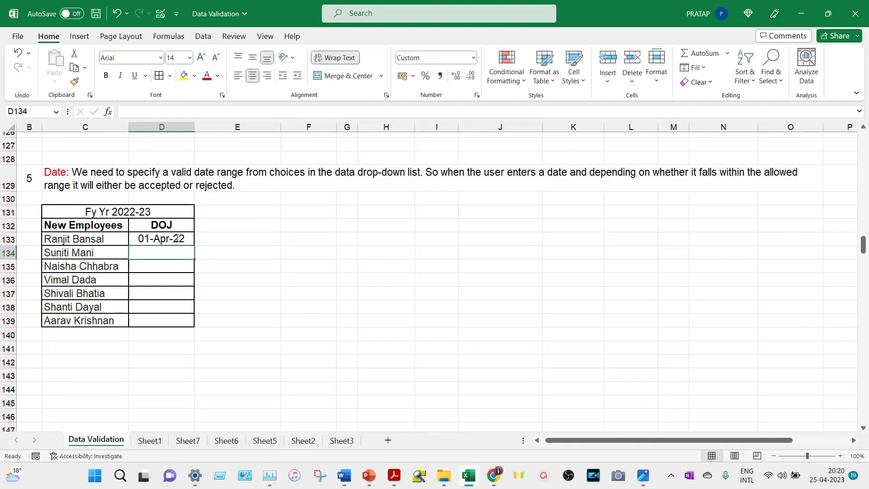
- Enter 1/1/23 in D134 after the out-of-range 1/4/23 and 1/1/22 are rejected
type("1/4/23")
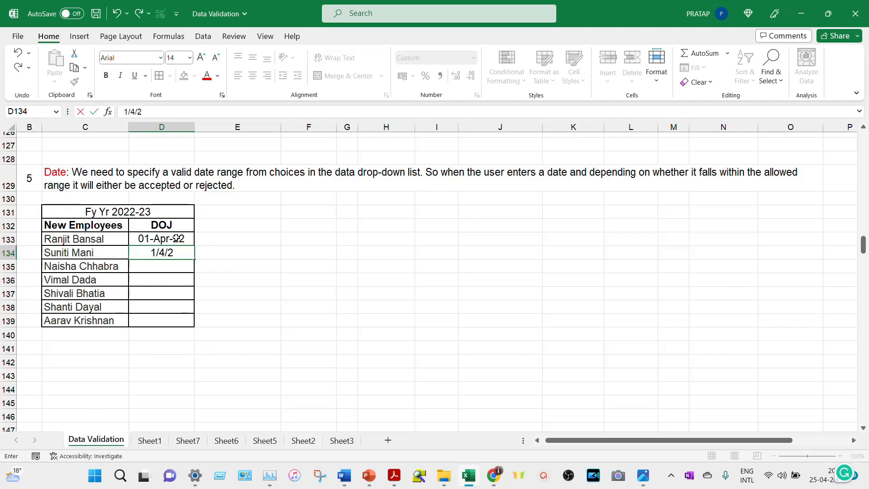
key("Return")
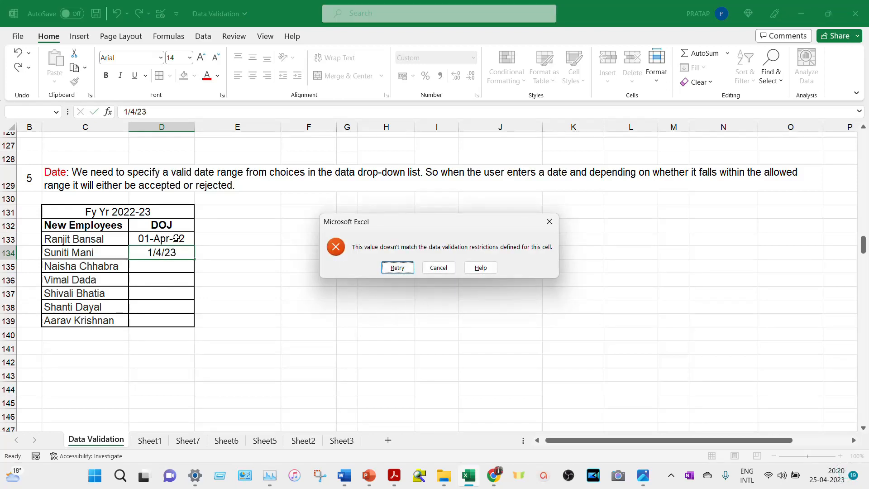
key("Return")
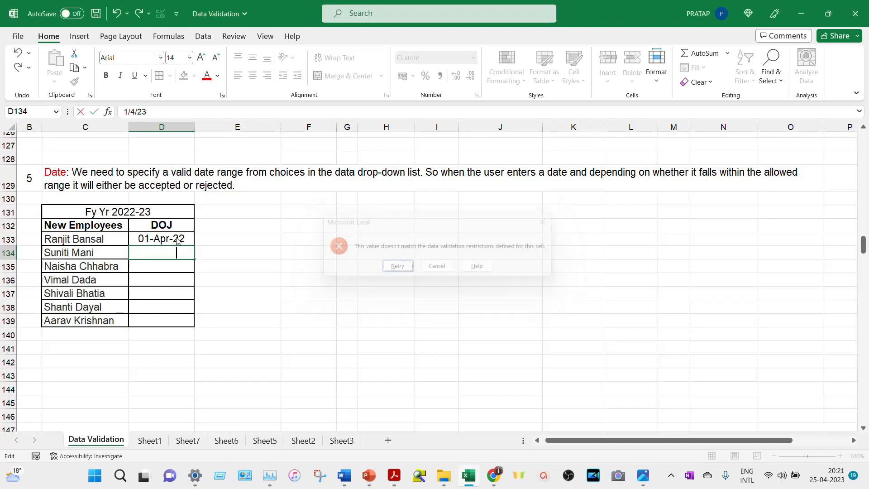
type("1/1/22")
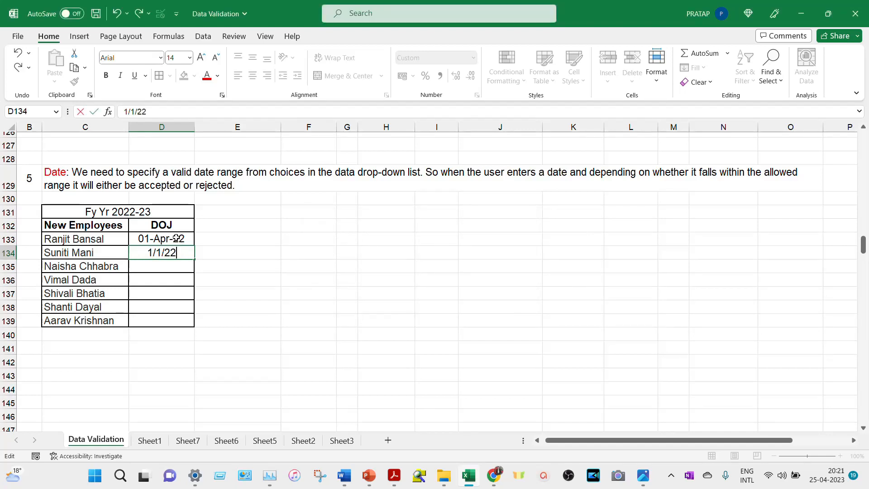
key("Return")
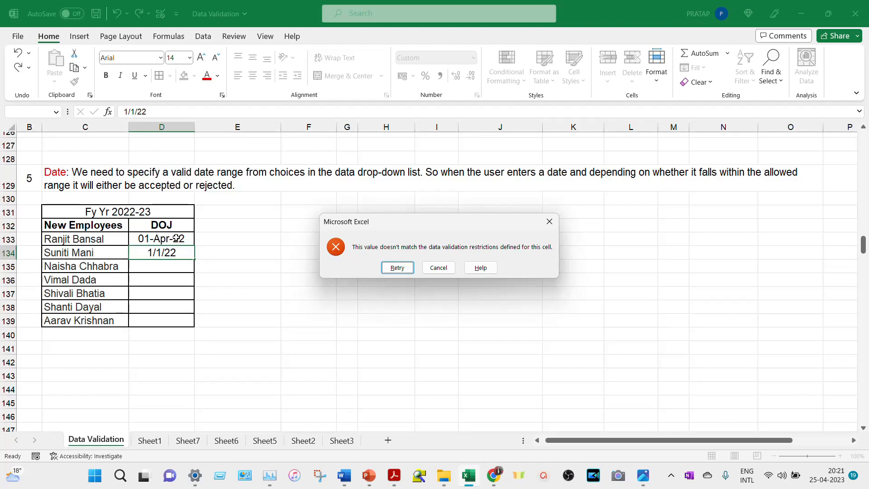
key("Return")
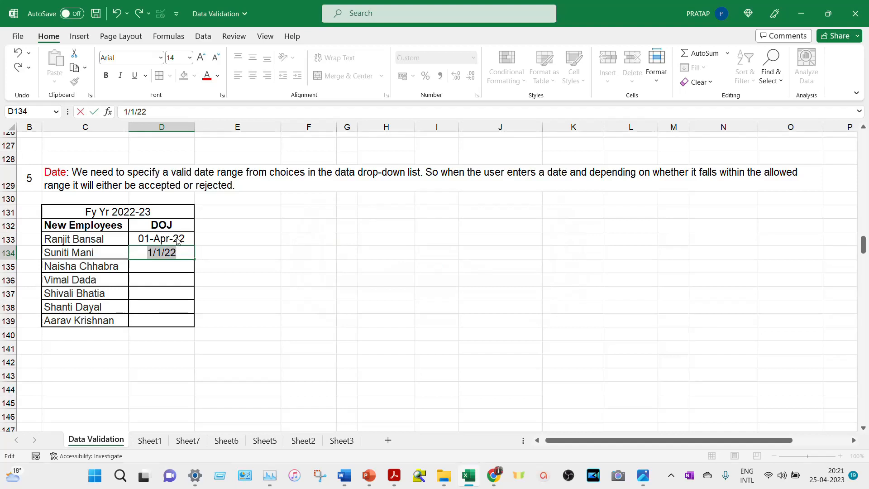
type("1/1/23")
key("Return")
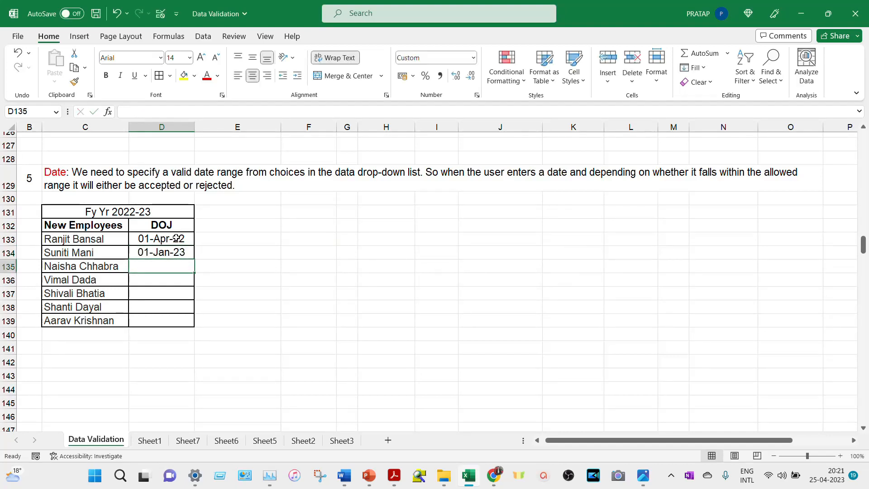
- Enter 31/3/23 in D135 after 31/3/22 is rejected as out of range
double_click(170, 265)
type("31")
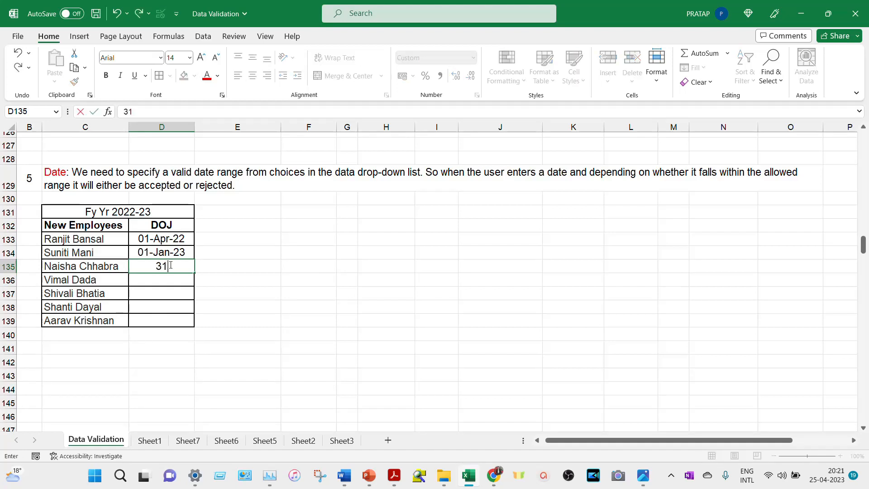
type("/3/22")
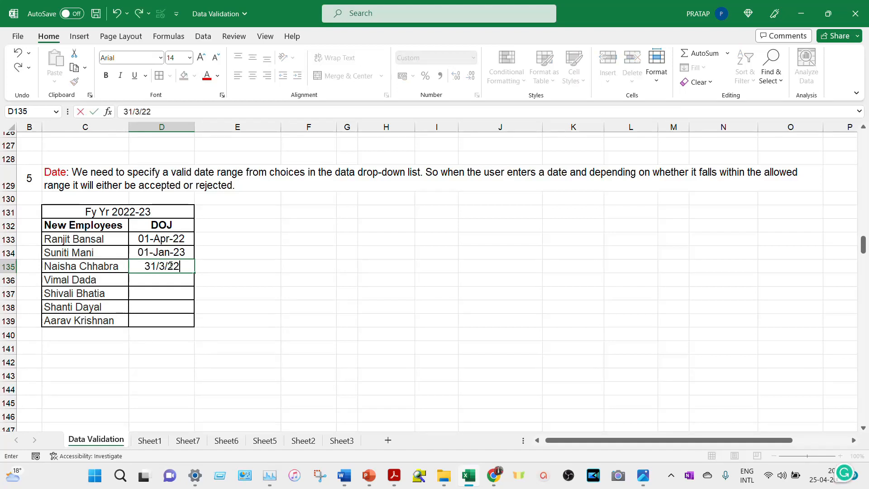
key("Return")
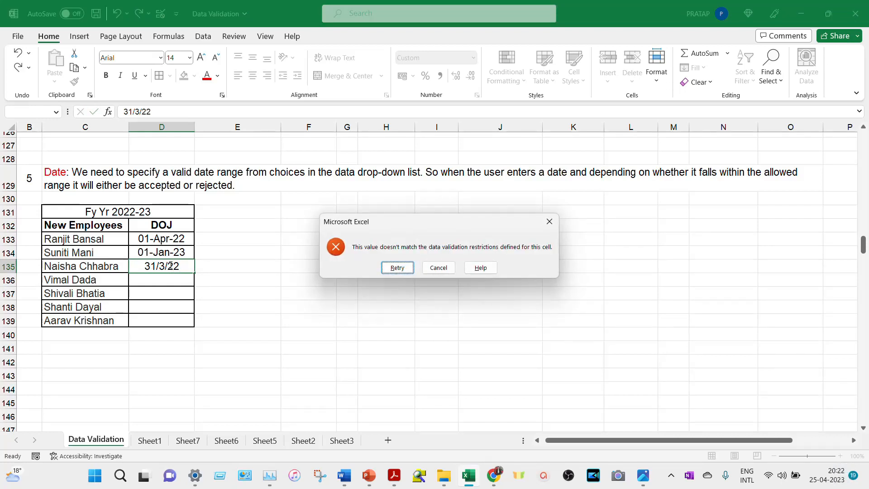
key("Return")
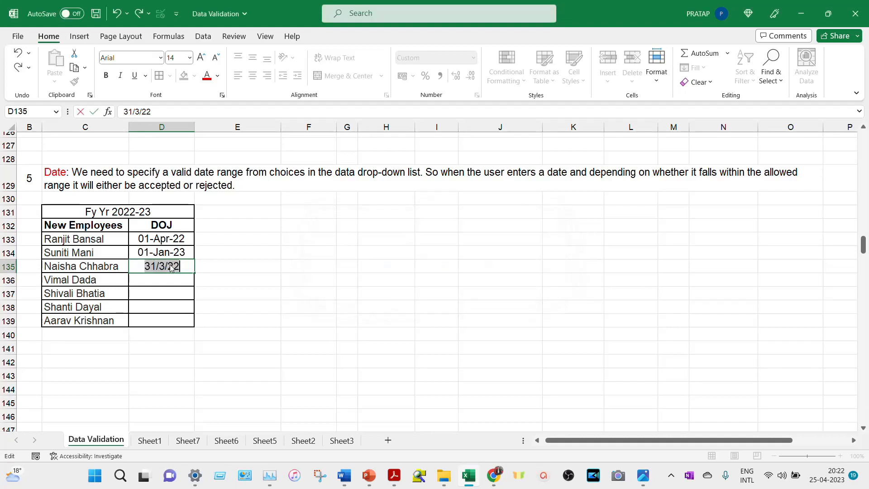
type("31/3")
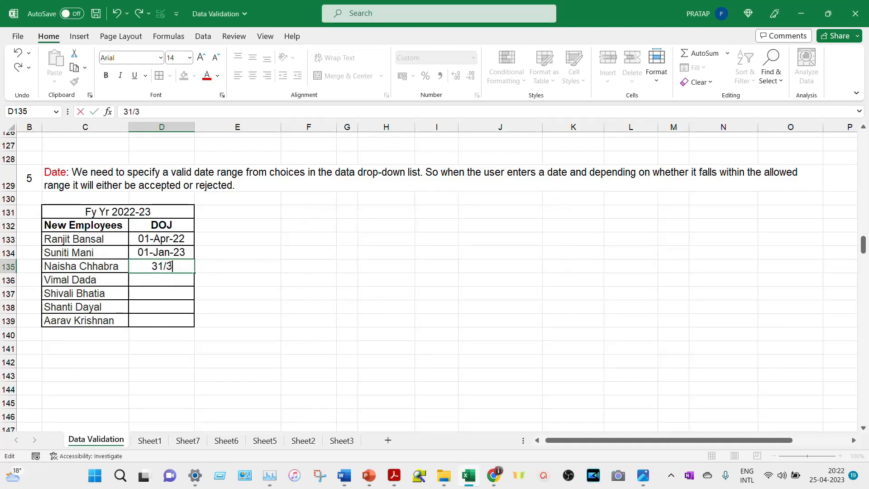
type("/23")
key("Return")
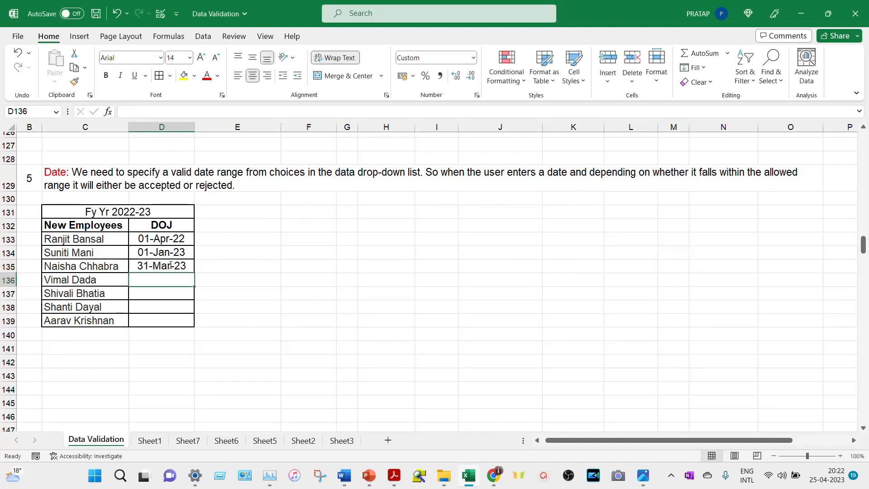
- Check D135's stored date, then select the Monday table's Time cells D160:D162
left_click(170, 266)
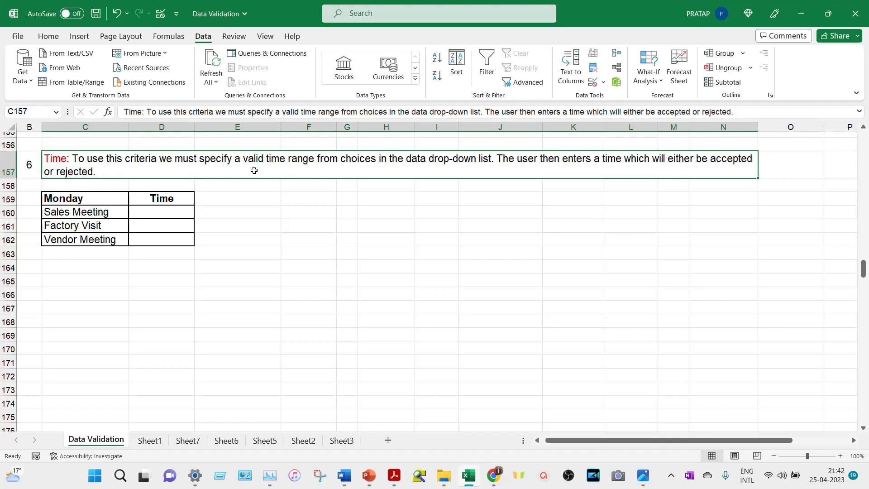
left_click(102, 198)
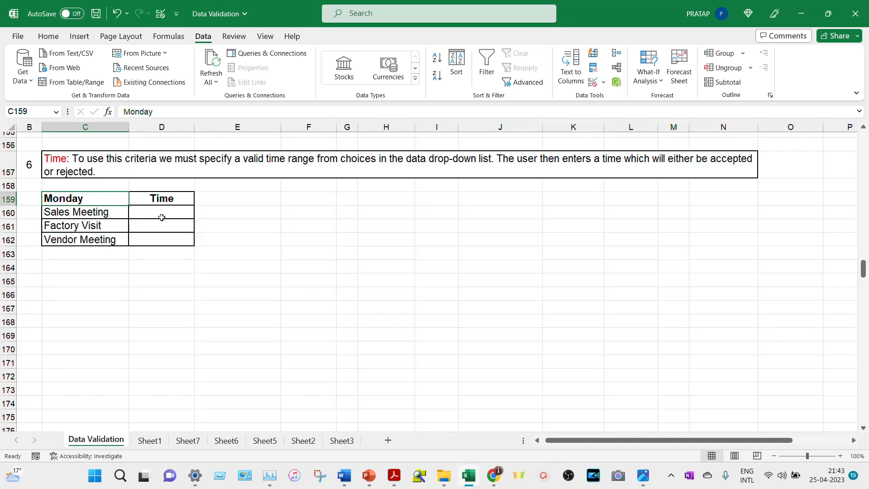
left_click_drag(163, 213, 165, 241)
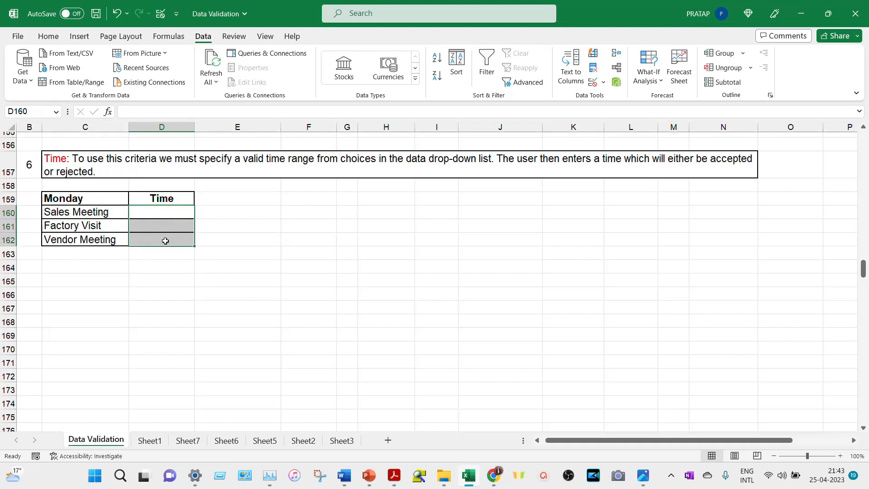
- Add a Time validation rule to D160:D162 accepting only times greater than or equal to 2 pm
key("alt+a")
key("v")
key("v")
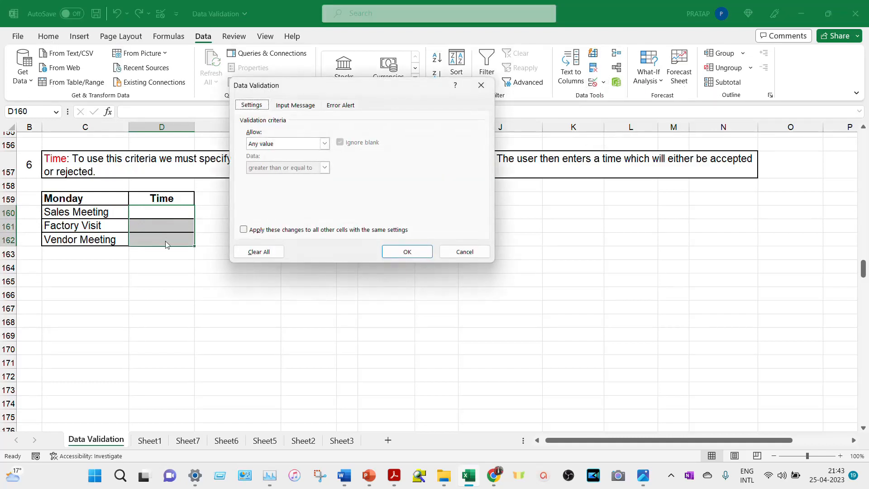
left_click(324, 145)
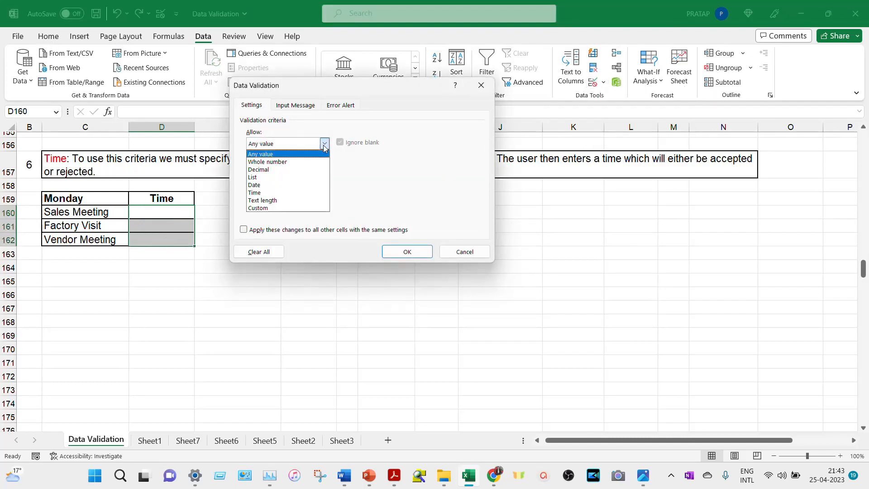
left_click(296, 192)
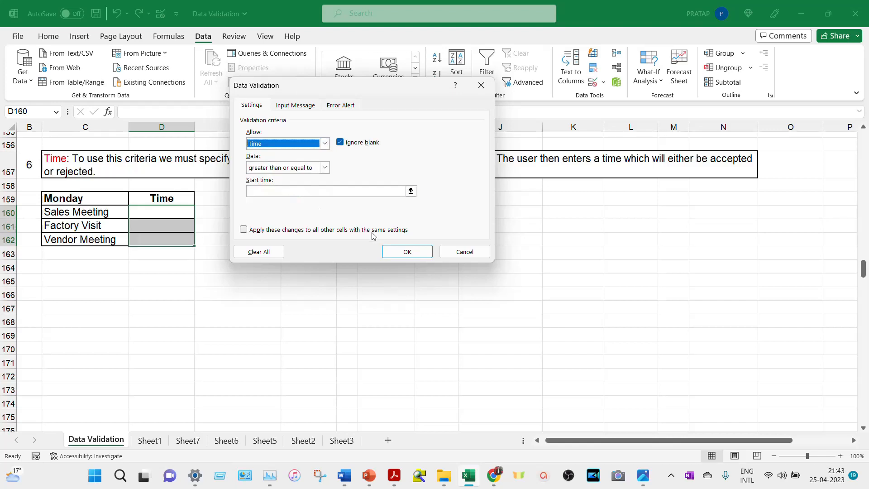
left_click(324, 168)
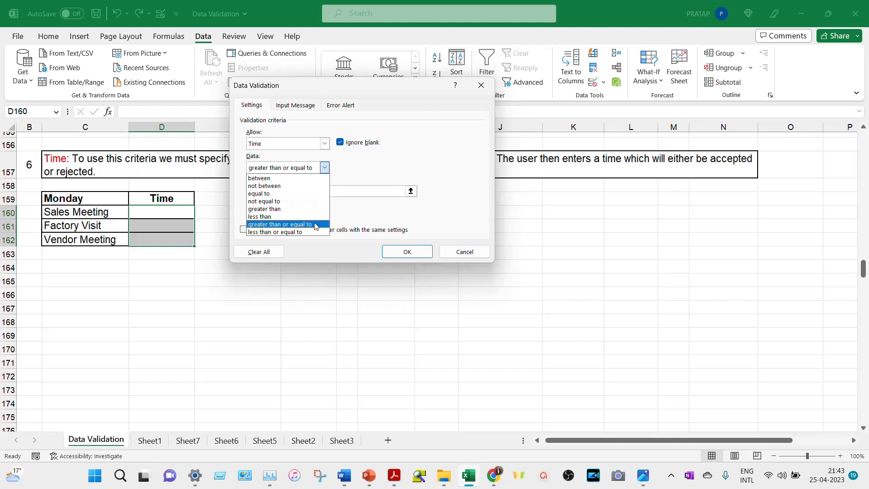
left_click(315, 225)
left_click(323, 190)
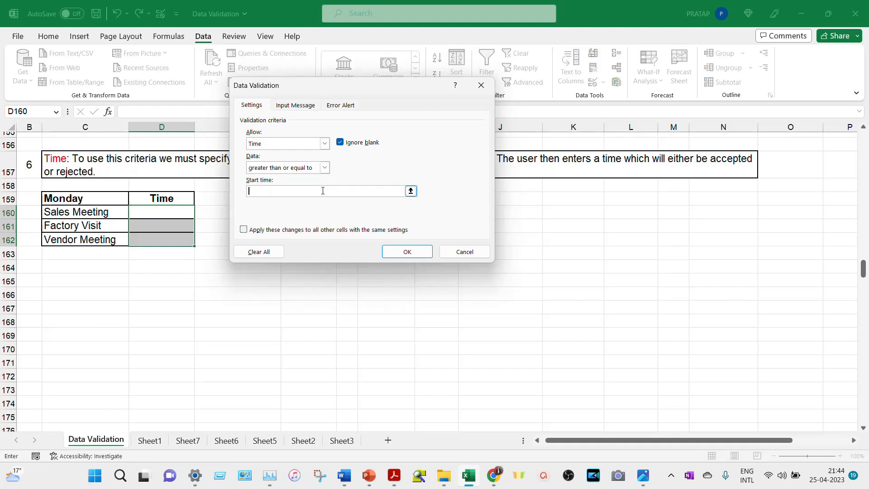
type("2 pm")
left_click(407, 252)
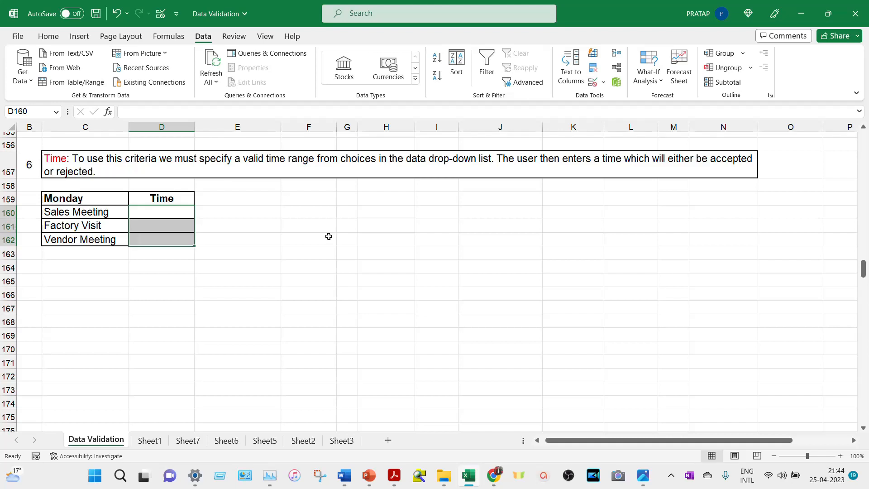
- Try 11 am, 12:30 pm and 1:55 pm in D160, then enter the accepted 2 pm
left_click(184, 211)
type("11 am")
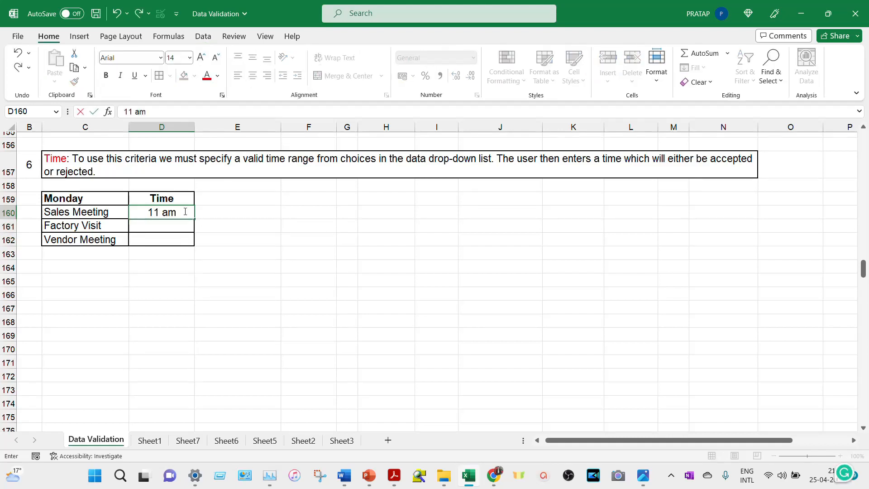
key("Return")
key("Return")
type("12")
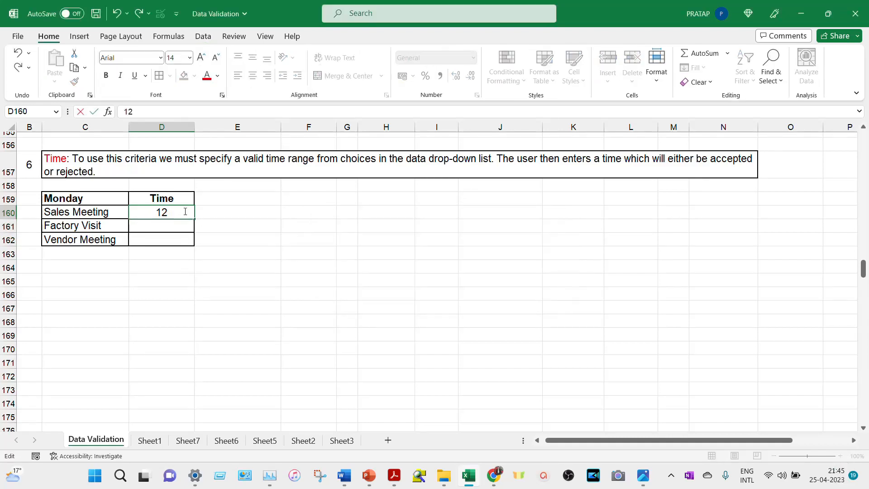
type(":30 pm")
key("Return")
key("Return")
type("1:55 pm")
key("Return")
key("Return")
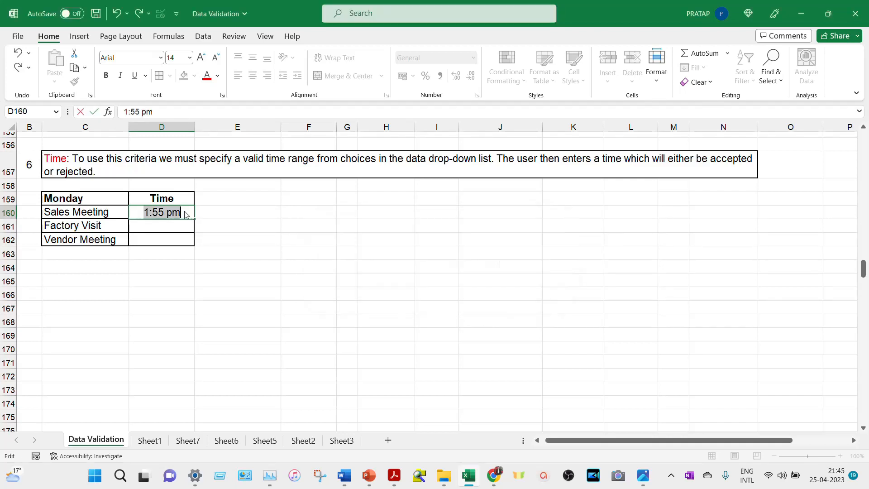
type("2")
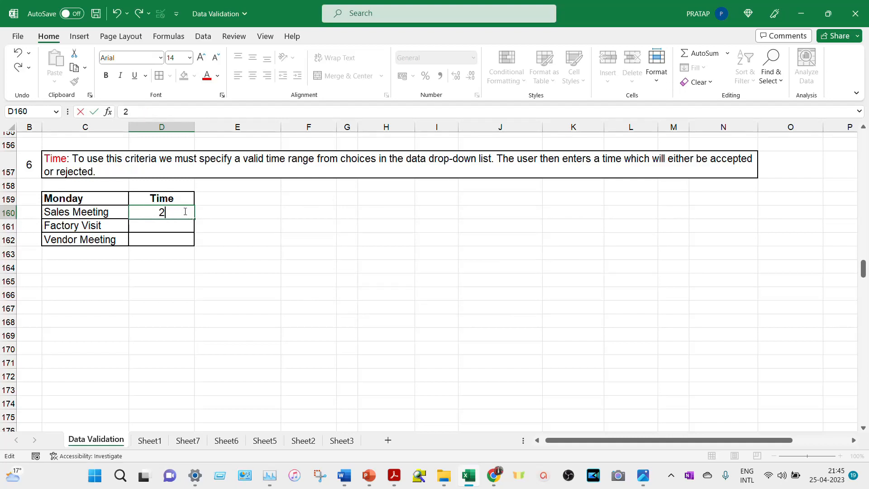
type(" pm")
key("Return")
- Enter 3:30 pm for the Factory Visit and 5:30 pm for the Vendor Meeting
left_click(185, 211)
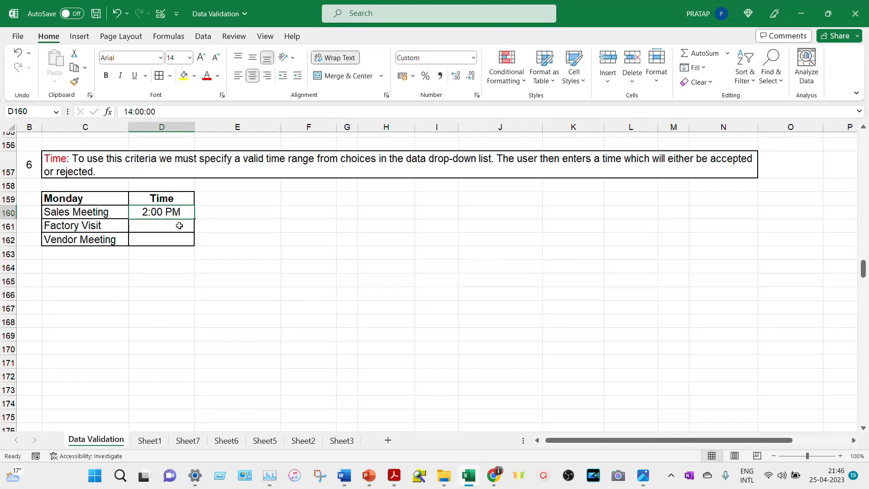
left_click(179, 225)
type("3:30 pm")
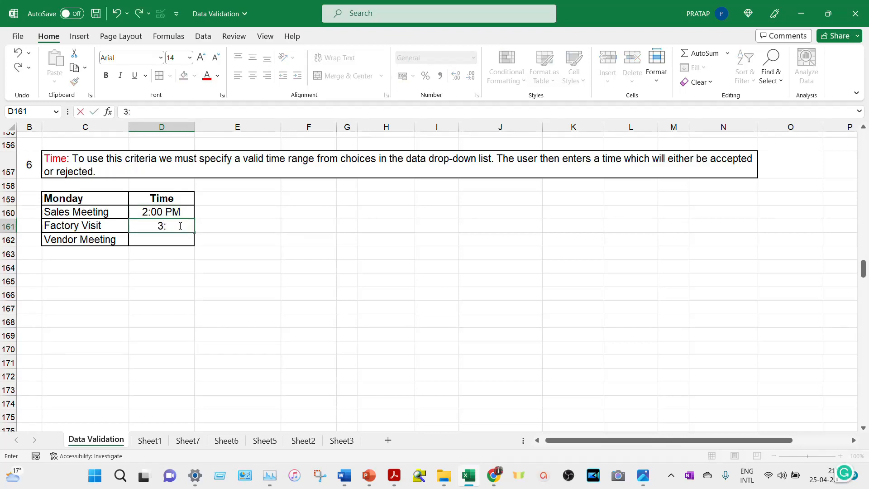
key("Return")
type("5:30 pm")
key("Return")
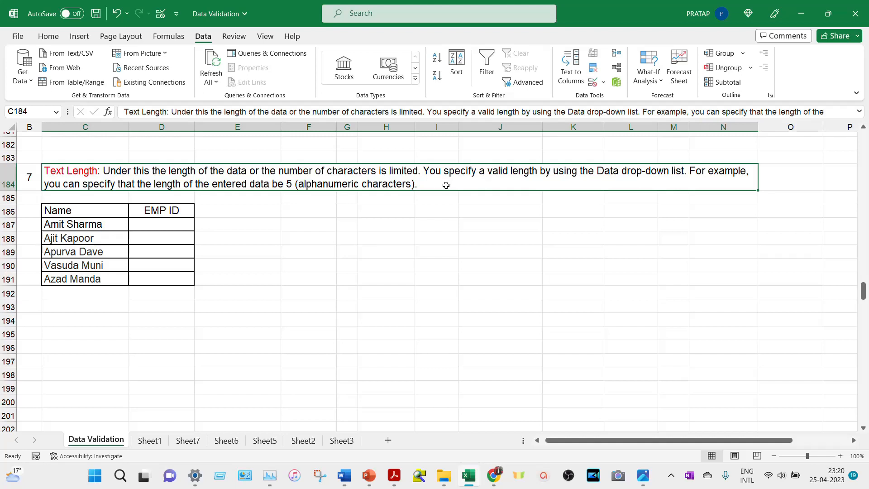
- Add a rule to EMP ID cells D187:D191 allowing only a text length equal to 5
left_click(178, 228)
left_click_drag(179, 227, 175, 278)
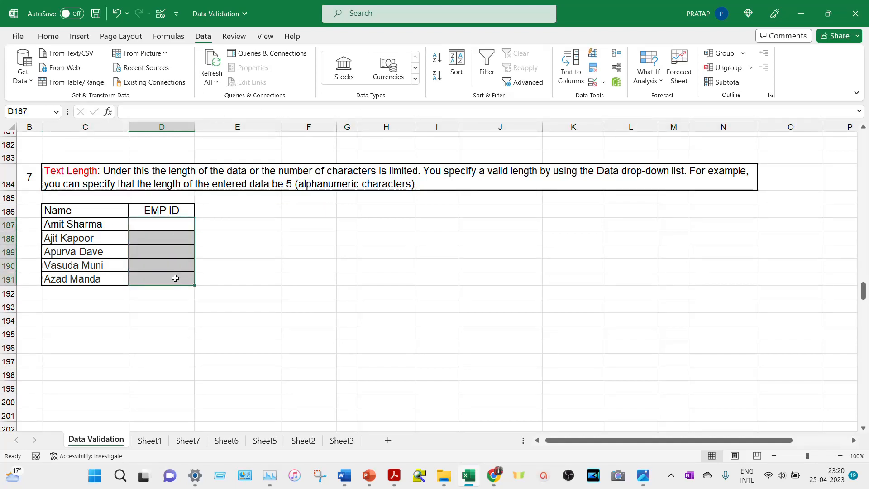
key("alt+a")
key("v")
key("v")
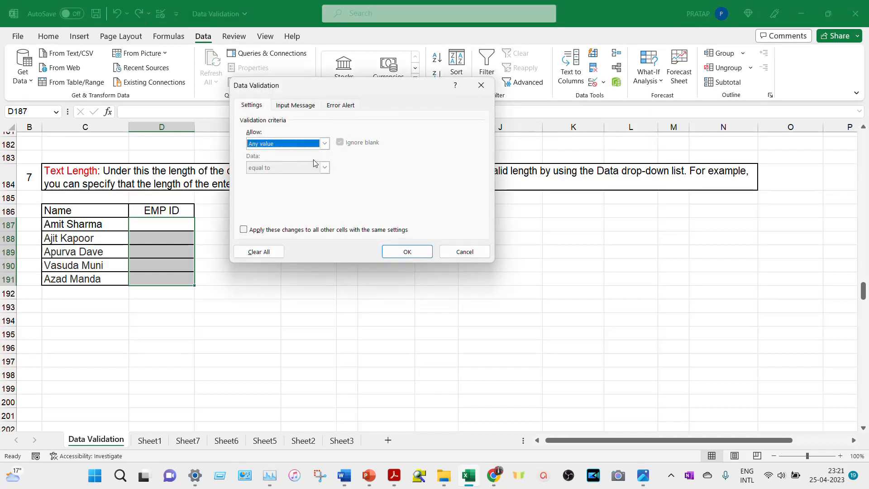
left_click(326, 146)
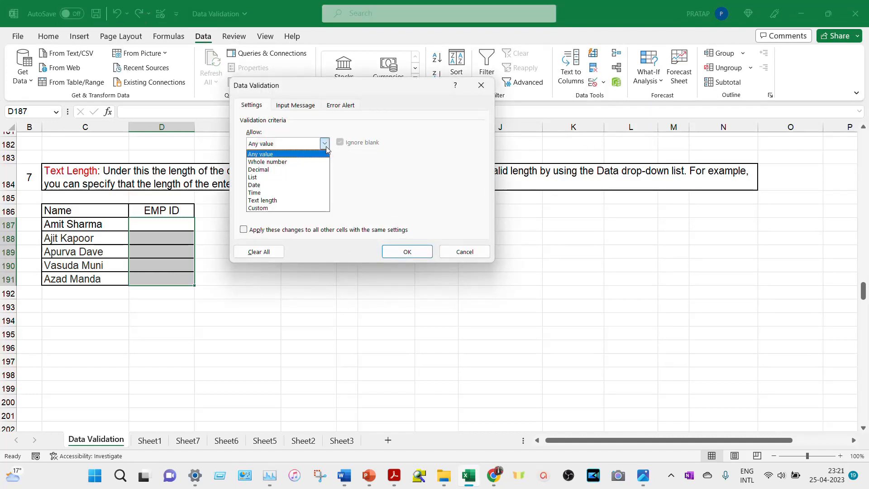
left_click(310, 200)
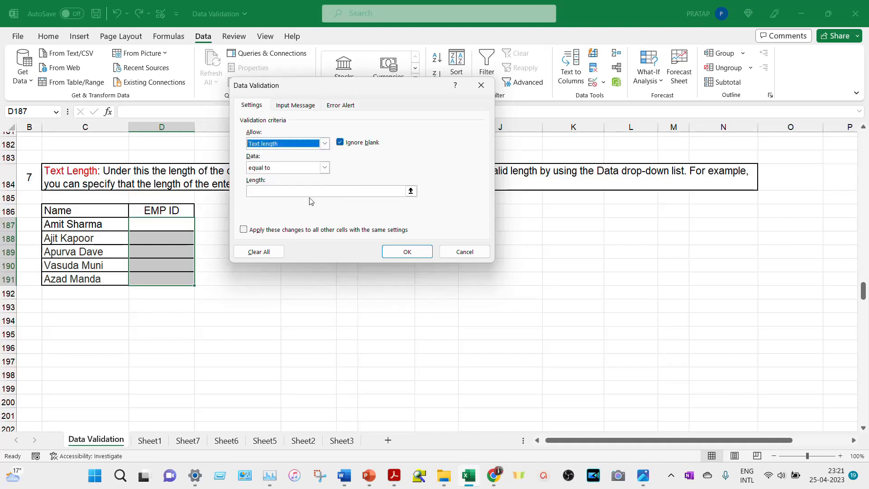
left_click(324, 168)
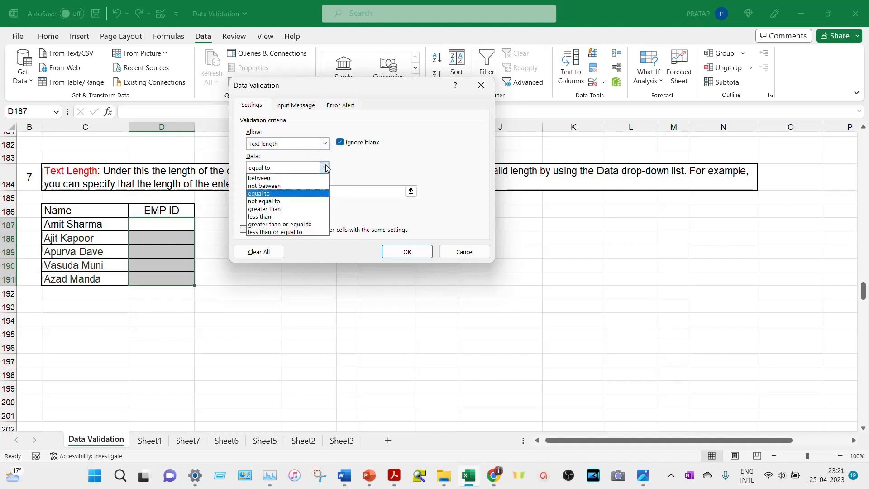
left_click(306, 194)
left_click(307, 190)
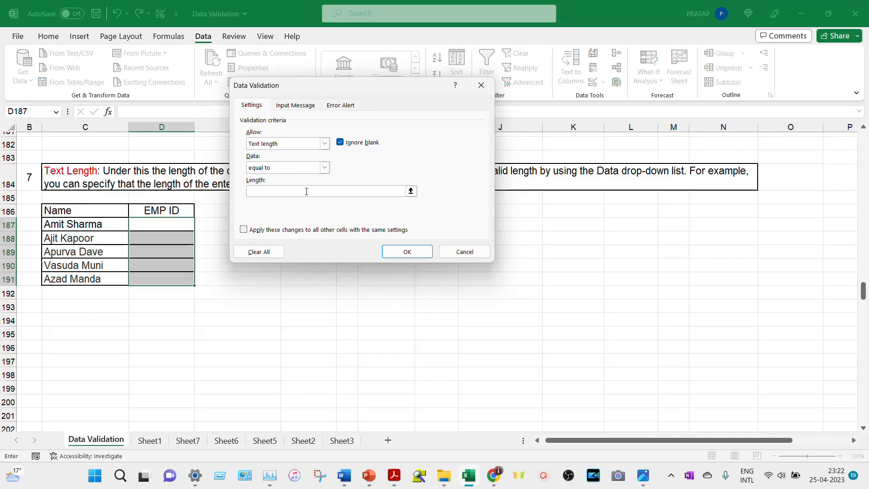
type("5")
left_click(416, 255)
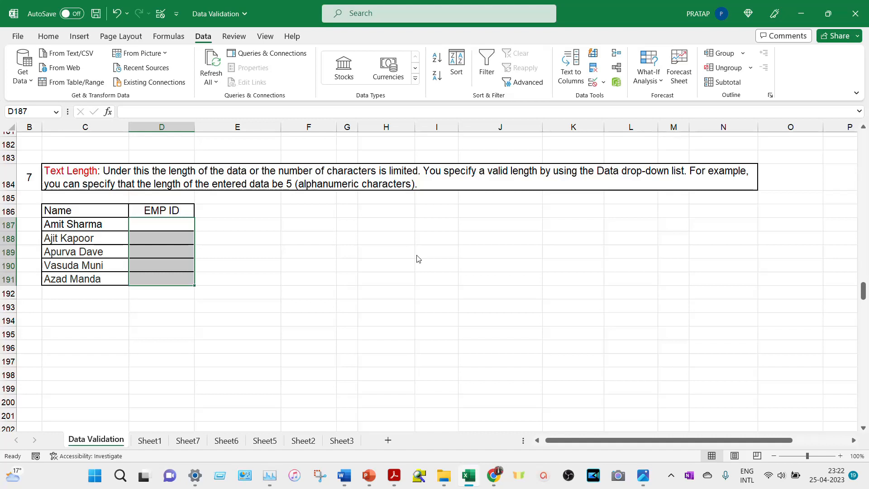
- Try the too-long DV3711 in D187, then enter the accepted DV371
left_click(176, 226)
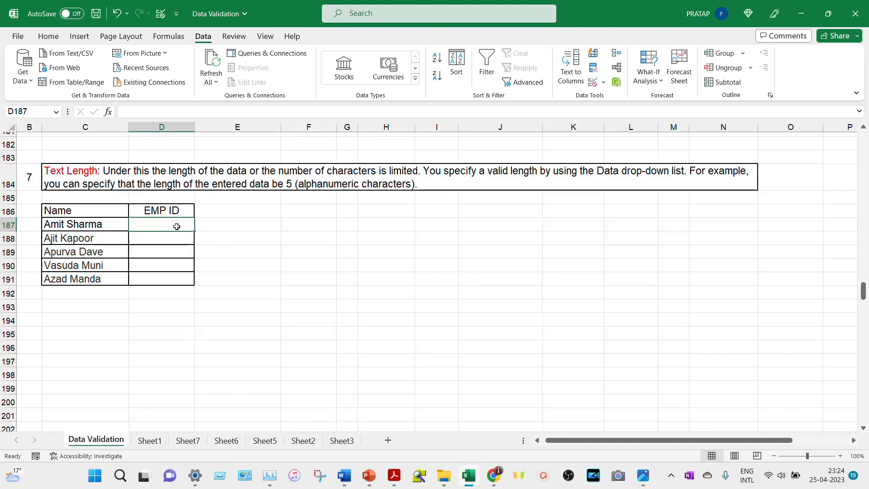
type("DV371")
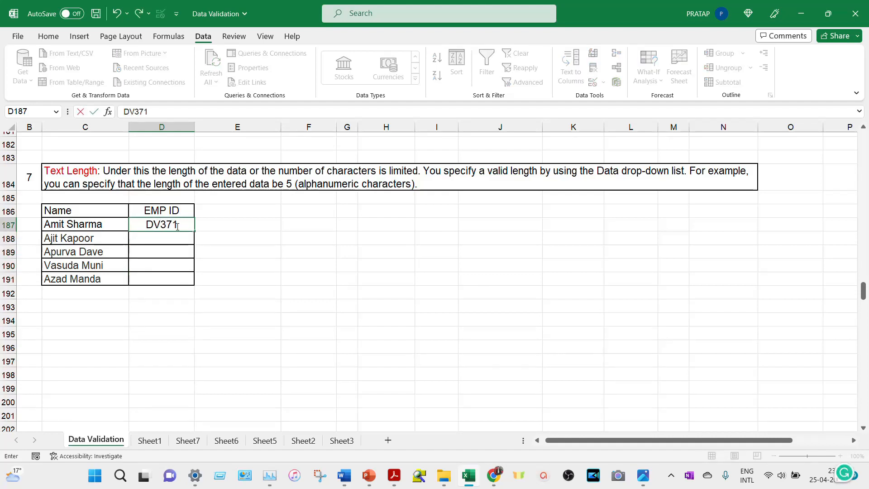
type("1")
key("Return")
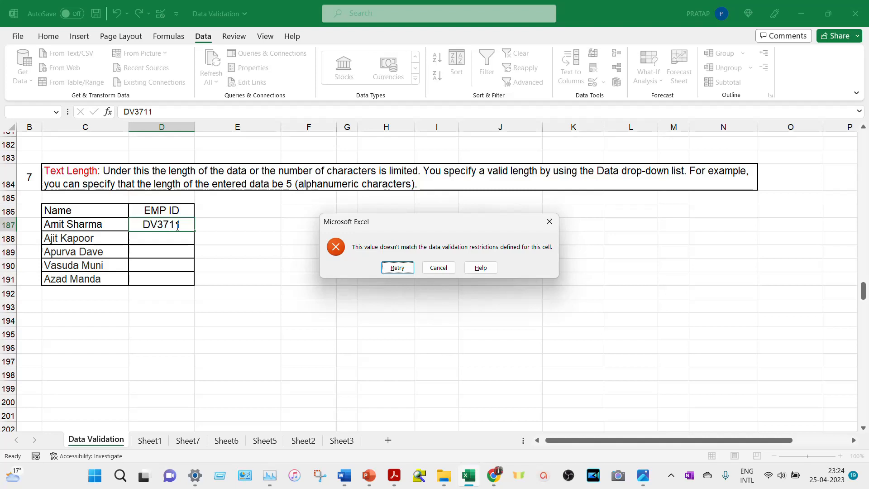
key("Return")
type("DV3")
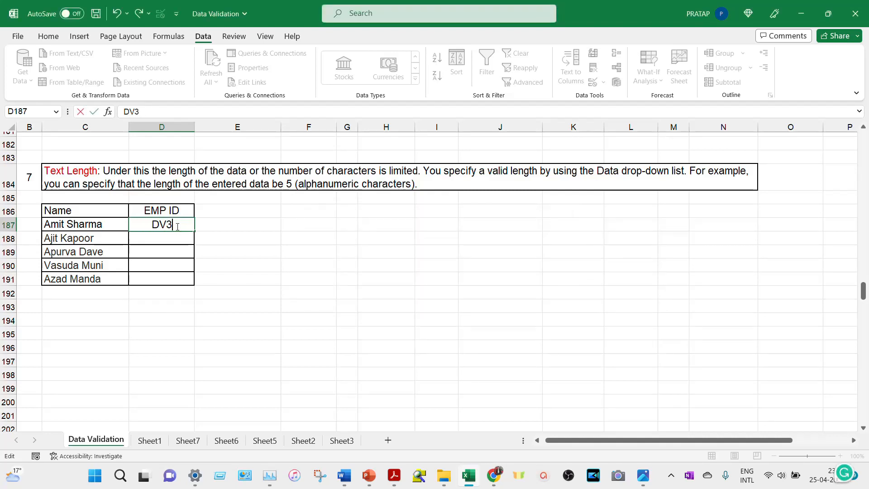
type("71")
key("Return")
- Try the too-short DV42 in D188, then enter the accepted DV424
type("DV3")
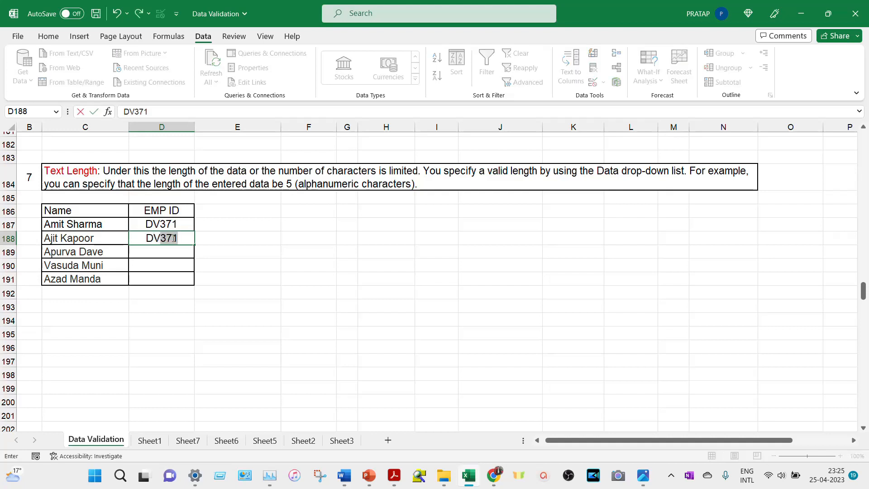
key("BackSpace")
key("BackSpace")
type("42")
key("Return")
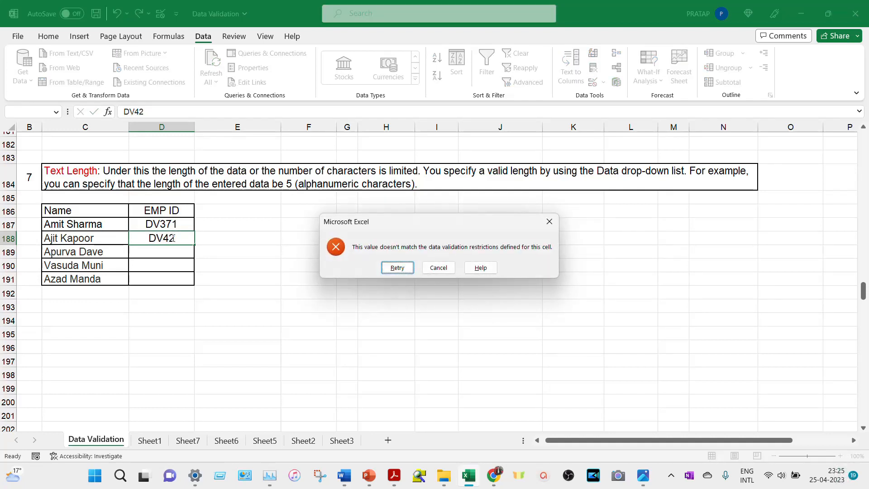
key("Return")
type("DV3")
key("BackSpace")
key("BackSpace")
type("42")
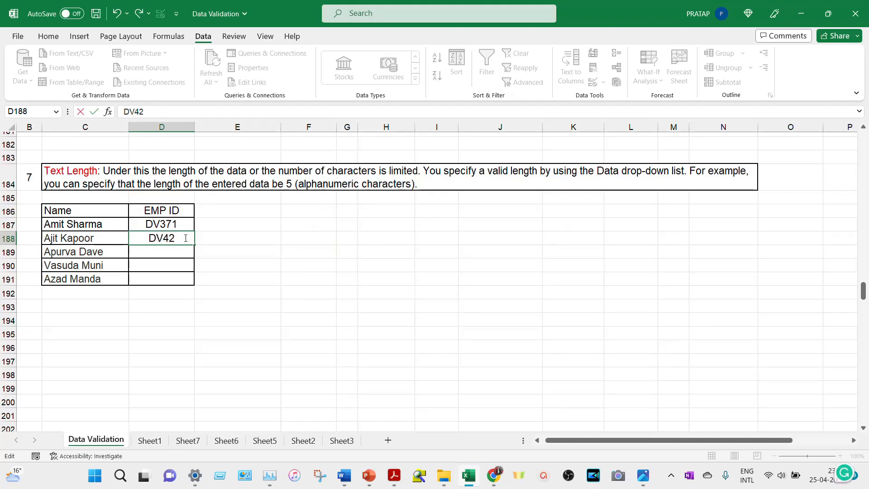
type("4")
key("Return")
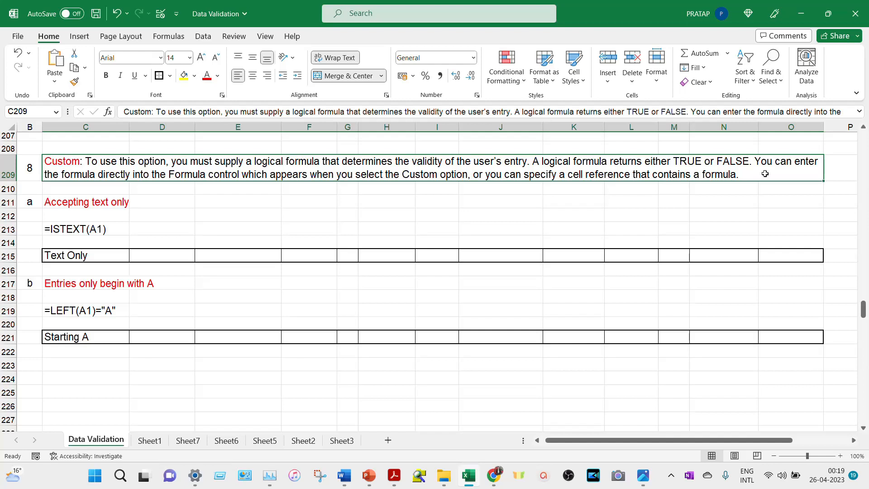
- Select the Text Only entry cells D215:O215
left_click_drag(163, 254, 774, 250)
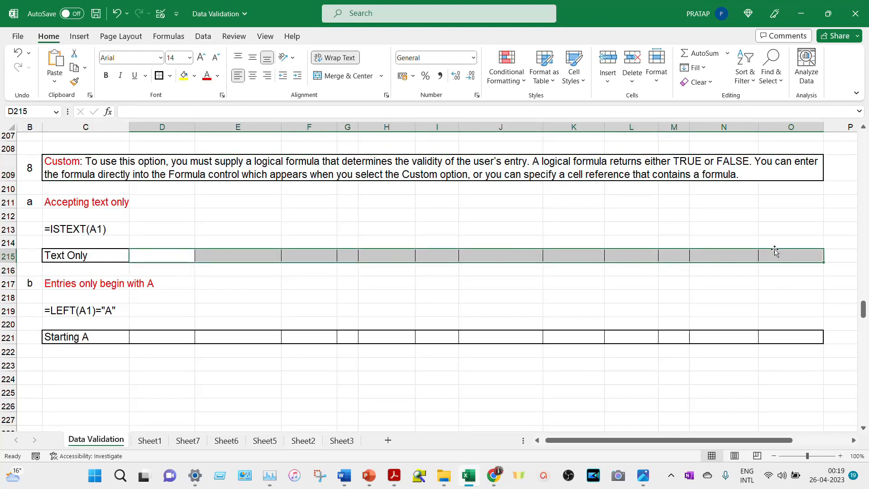
- Apply the Custom validation formula =ISTEXT(D215:O215) to the Text Only cells D215:O215
key("alt")
key("a")
key("v")
key("v")
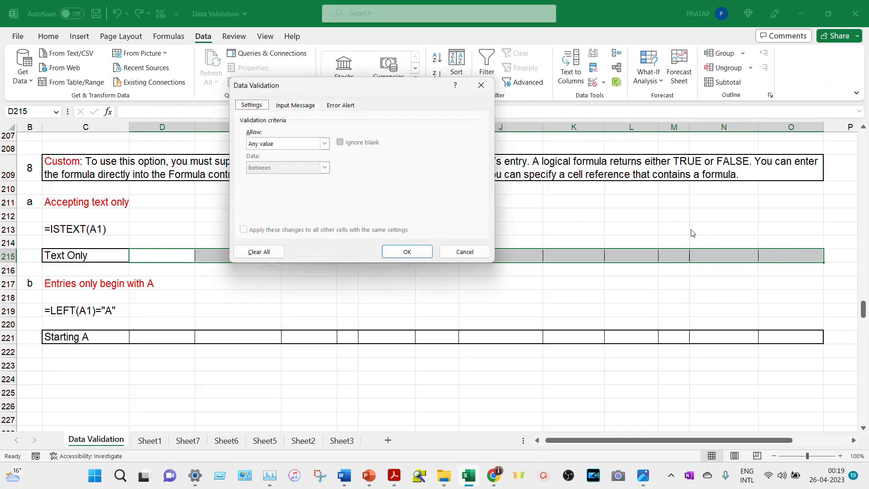
left_click(323, 144)
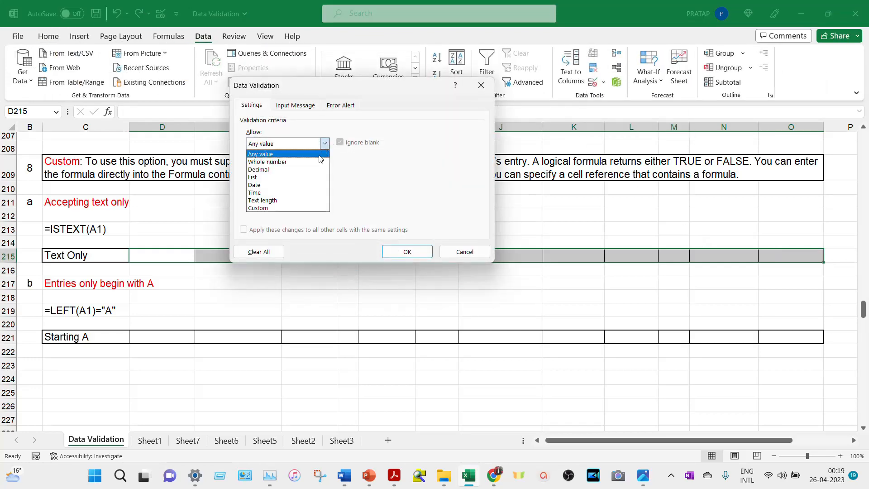
left_click(271, 207)
left_click(312, 191)
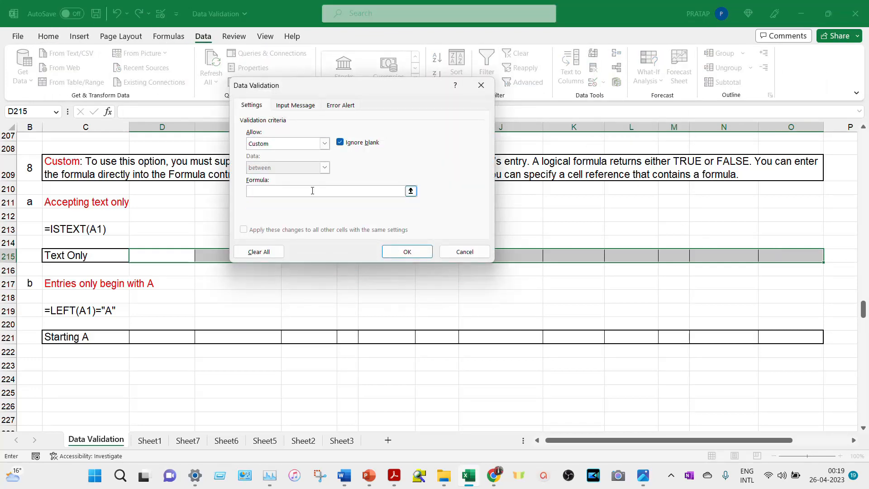
type("=")
key("Caps_Lock")
type("ISTEXT")
type("(")
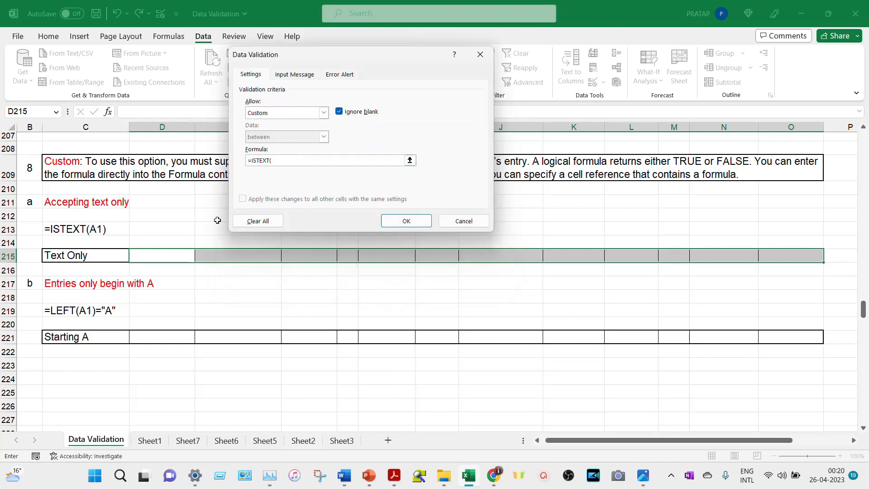
left_click_drag(163, 253, 766, 255)
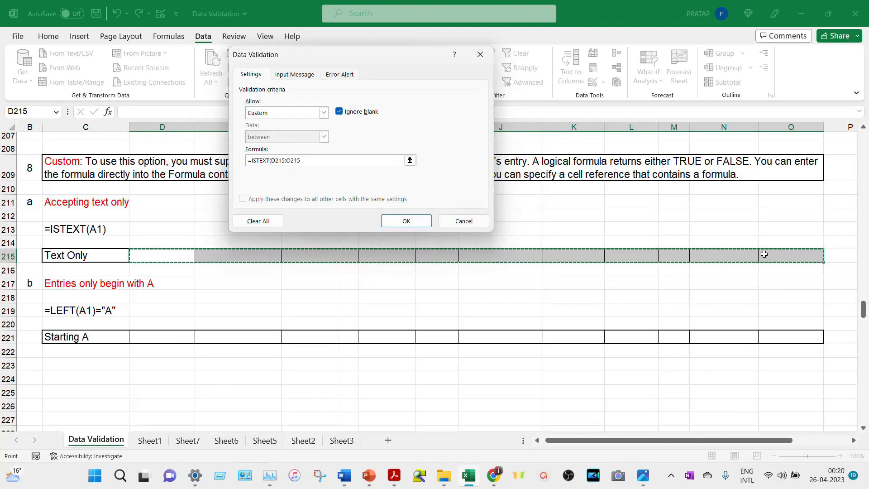
type(")")
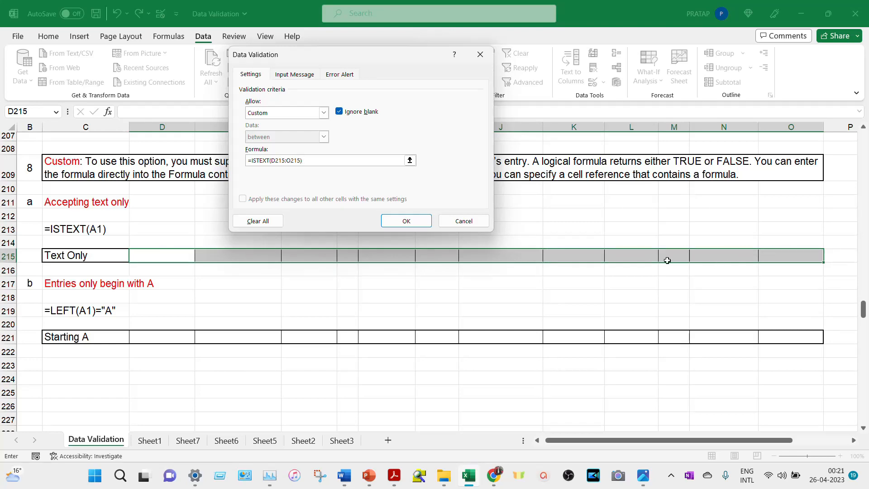
left_click(405, 220)
- Try the number 123 in D215, which is rejected, then enter A123
left_click(148, 256)
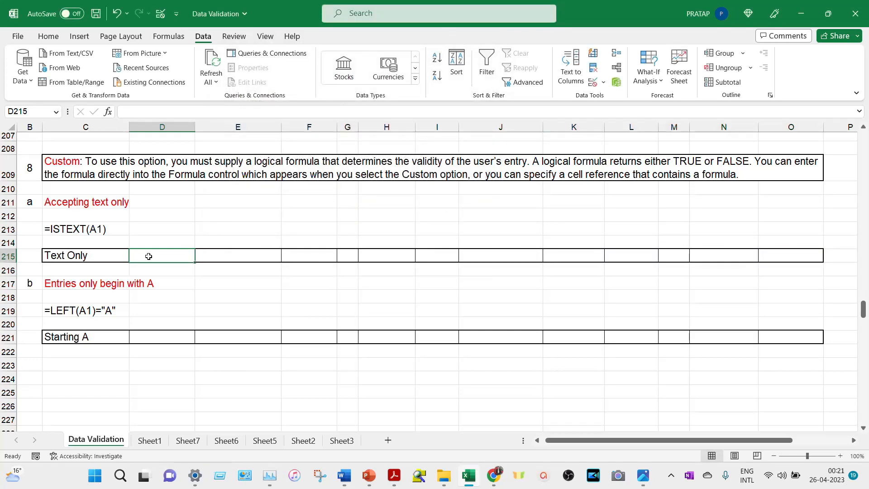
type("123")
key("Return")
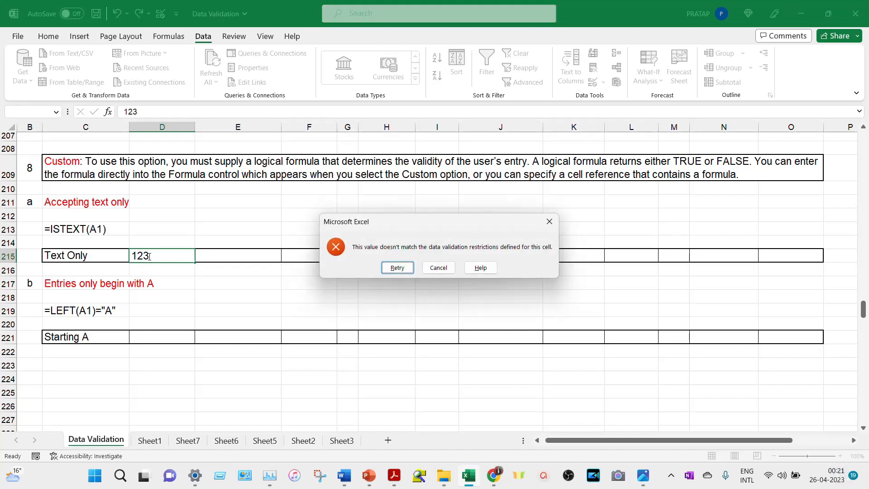
key("Return")
type("A123")
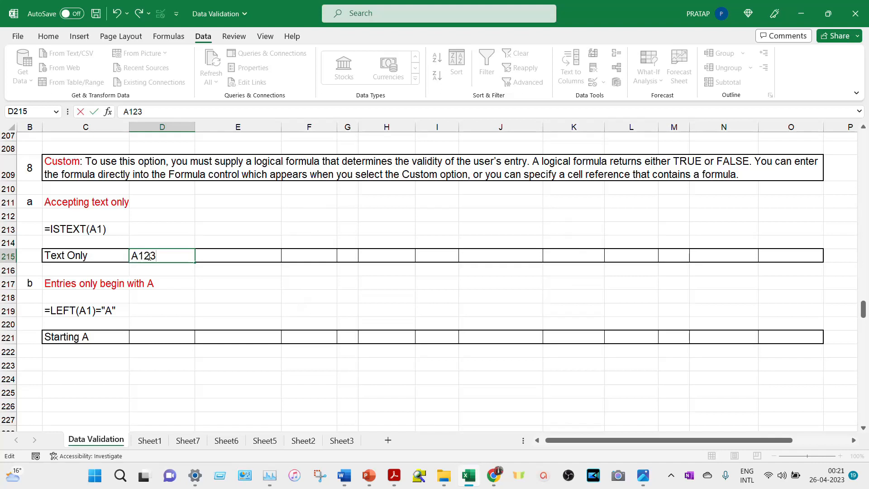
key("Return")
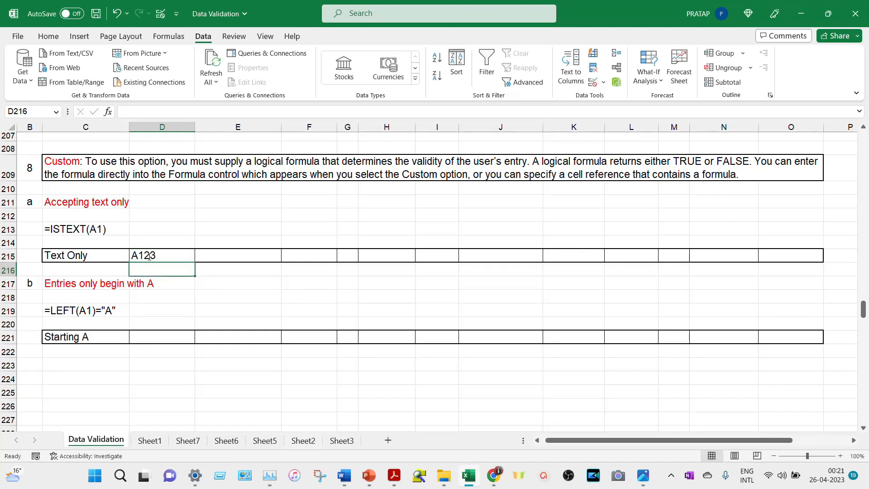
- Try =82*20 in E215, enter $%^&566 instead, and review both accepted values
left_click(230, 255)
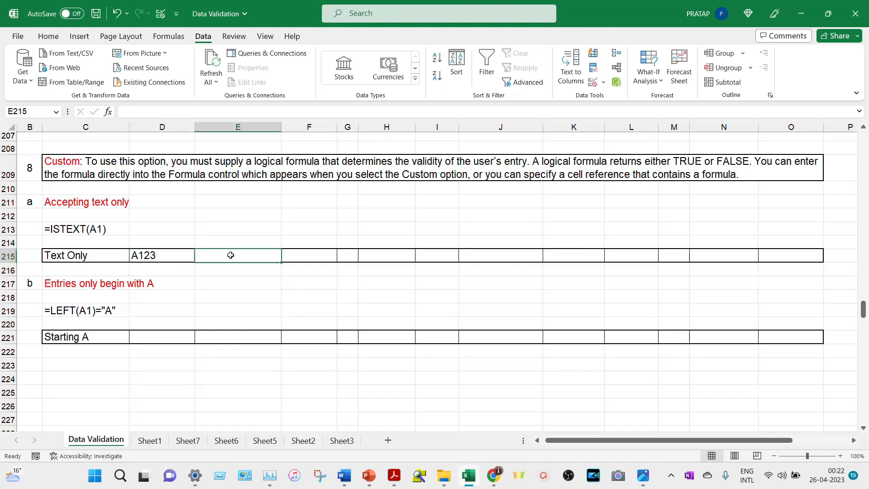
type("=82")
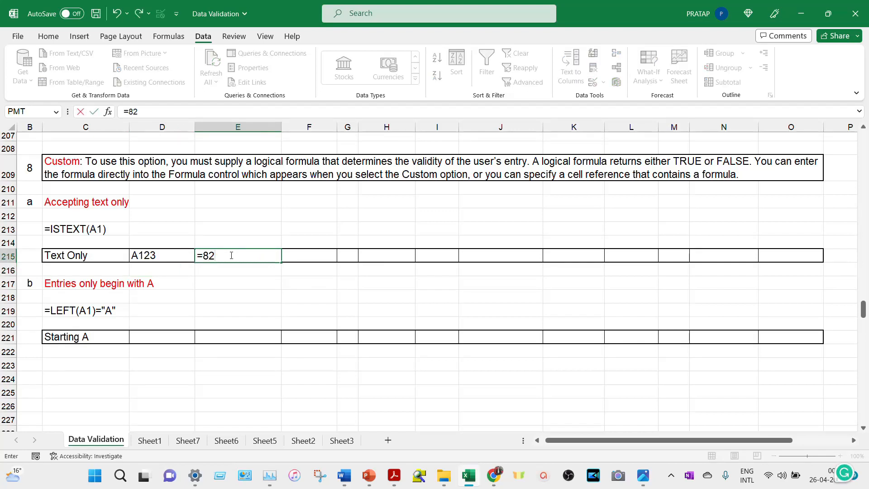
type("*20")
key("Return")
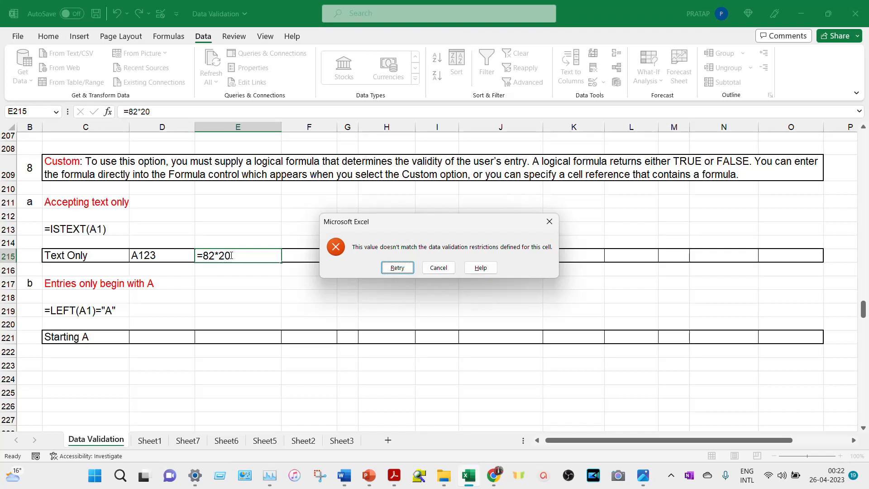
key("Return")
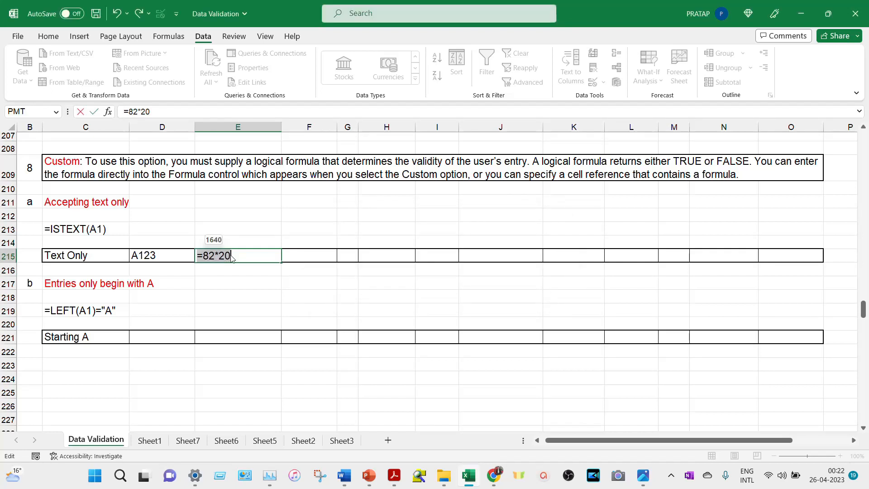
type("$%^&566")
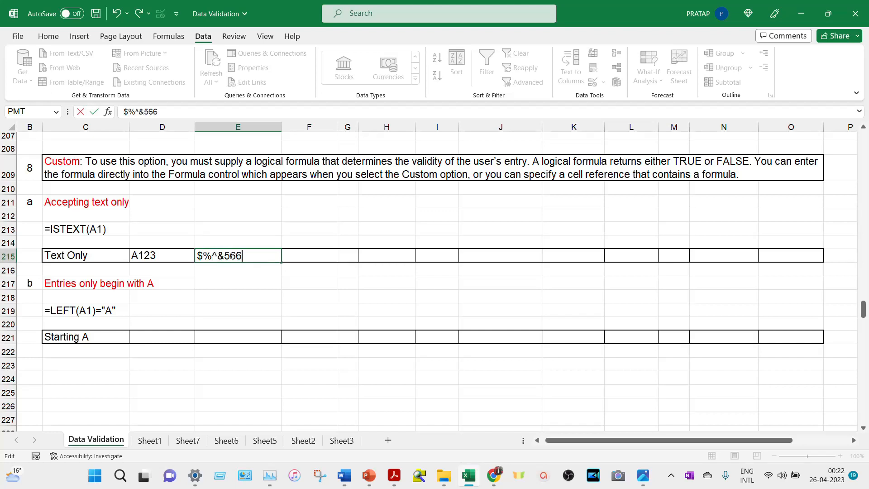
key("Return")
left_click(181, 255)
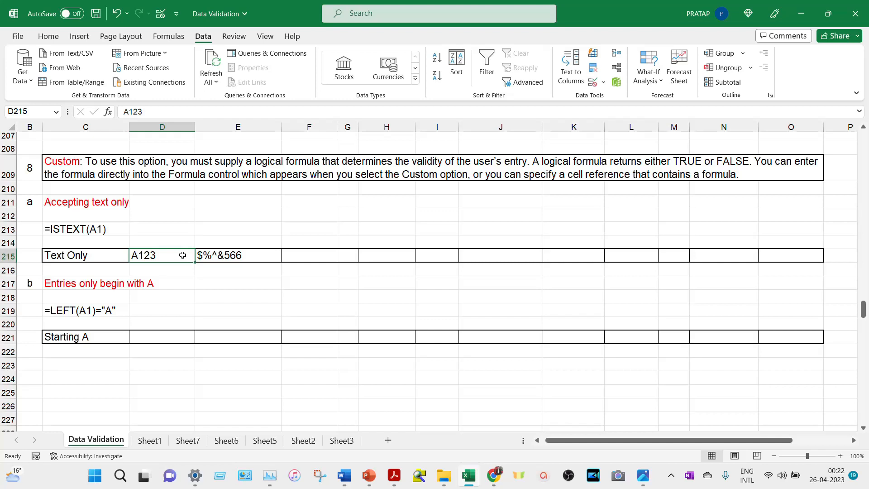
scroll(182, 255, "up", 1)
left_click(264, 269)
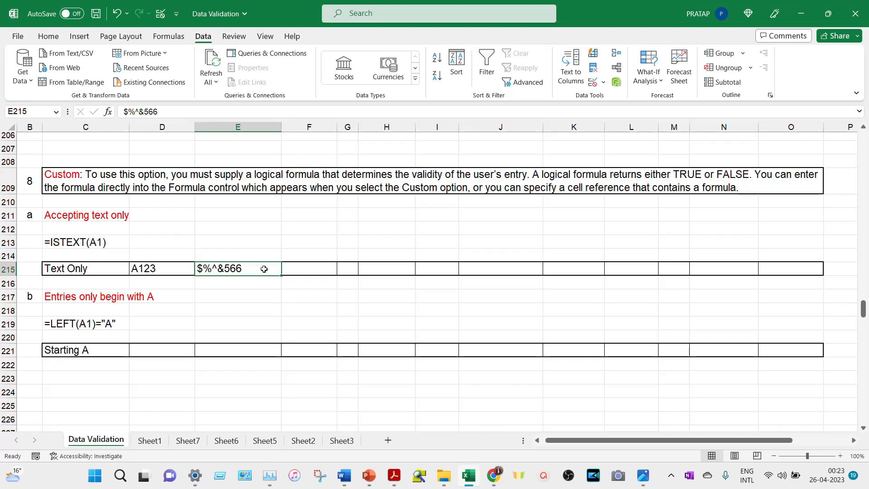
- Apply the Custom validation formula =LEFT(D221:O221)="A" to the Starting A cells D221:O221
left_click_drag(179, 349, 768, 345)
key("alt")
key("a")
key("v")
key("v")
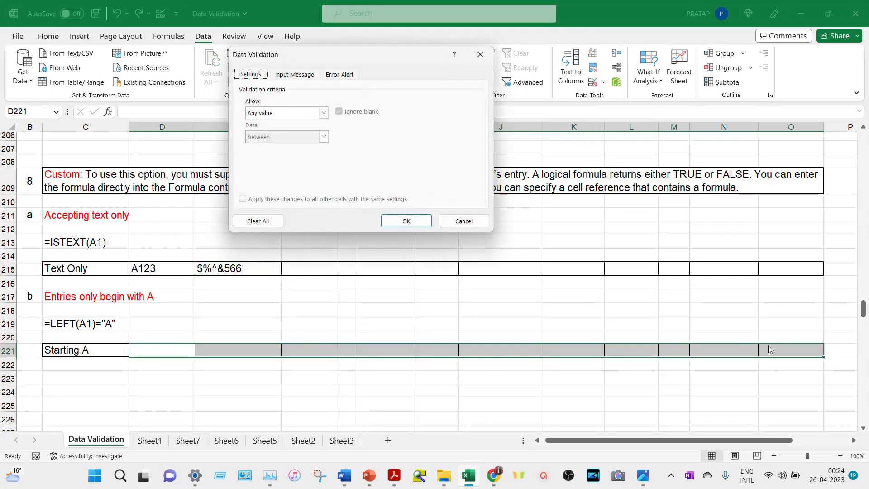
left_click(323, 113)
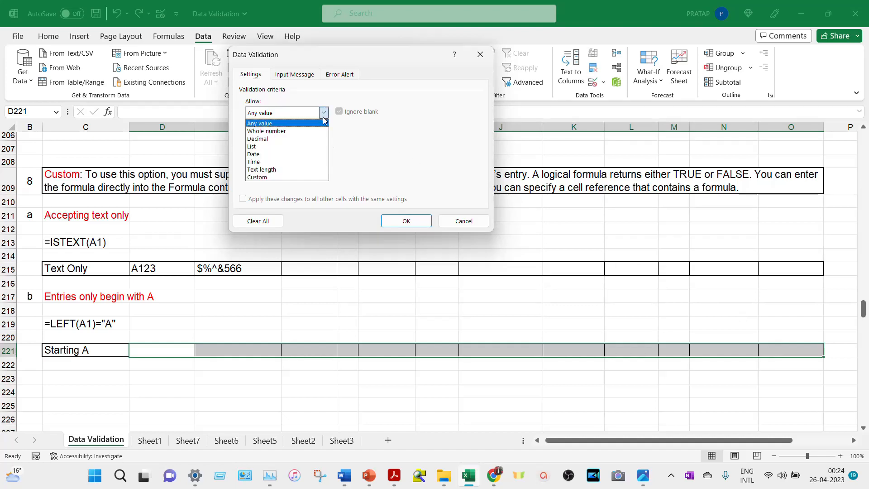
left_click(271, 175)
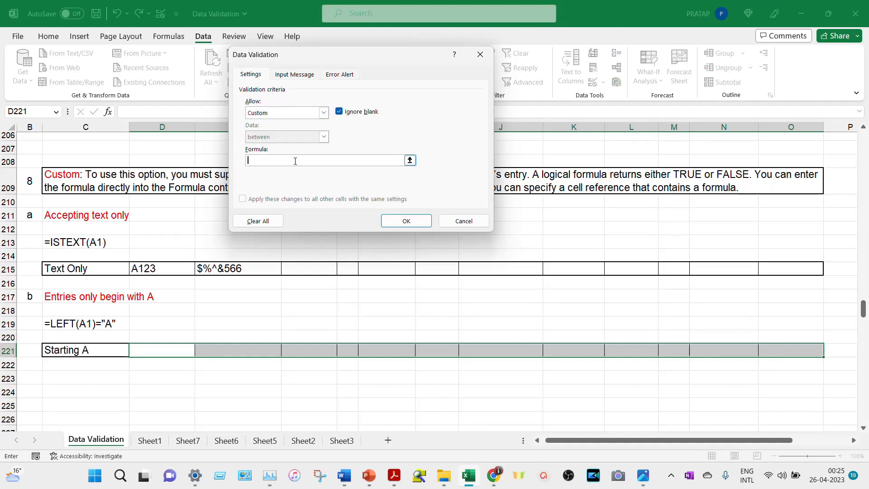
type("=LEFT(")
left_click_drag(172, 351, 778, 351)
type(")=\"A\"")
left_click(412, 222)
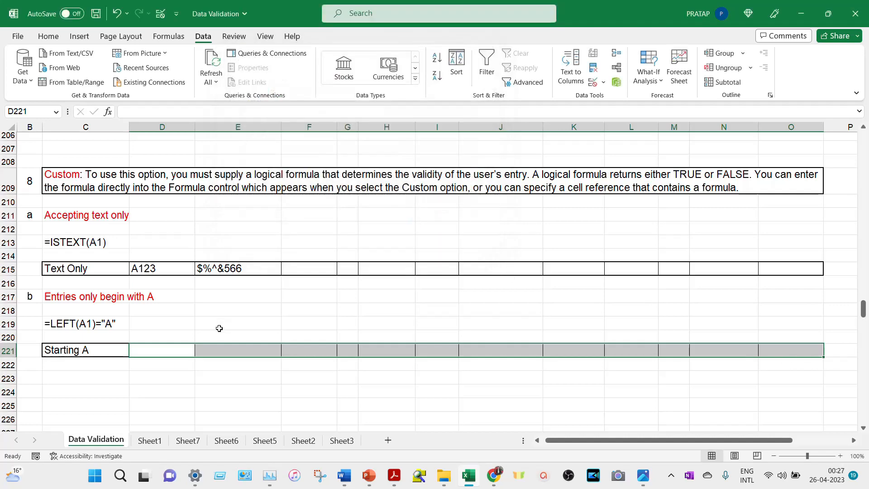
- Try UUOTR in D221, which is rejected, then enter A123
left_click(166, 347)
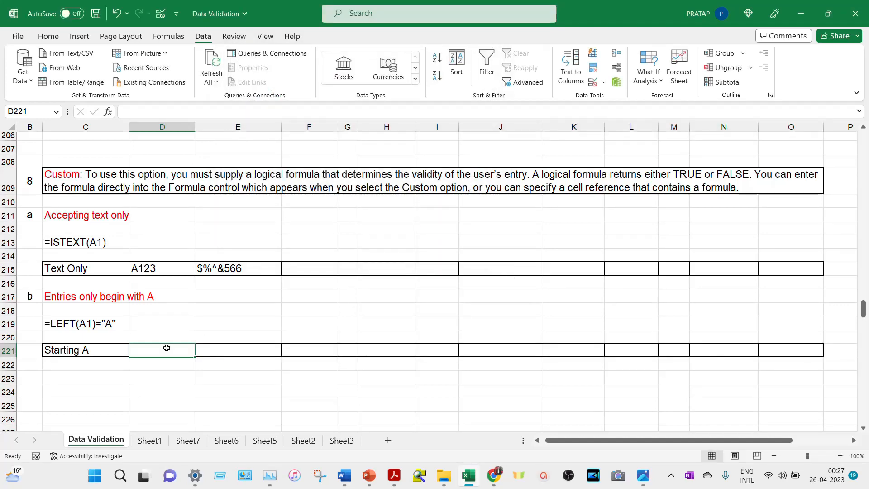
type("UUOTR")
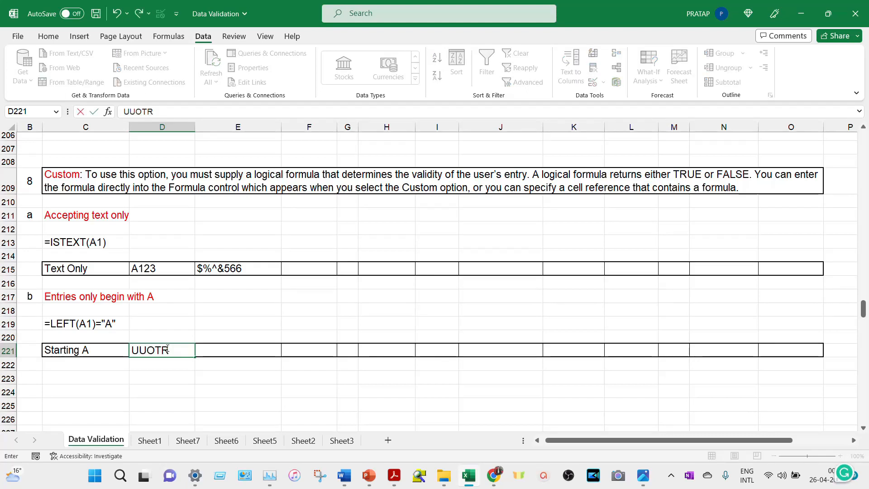
key("Return")
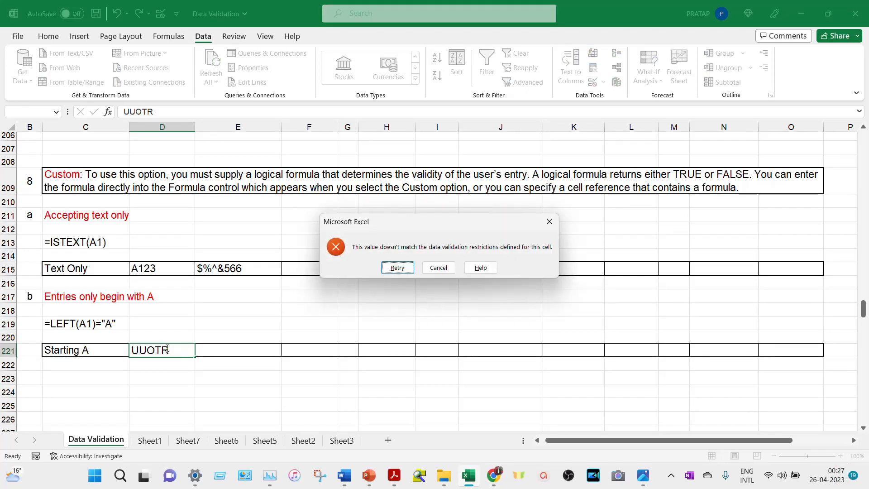
key("Return")
type("A123")
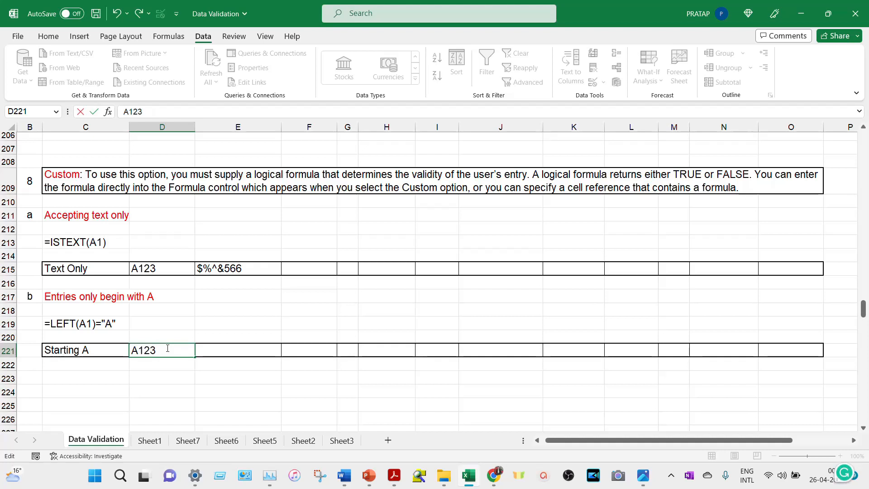
key("Tab")
- Try ^%&^^& in E221, which is rejected, then enter A%$%$^^%%
type("^%&^^&")
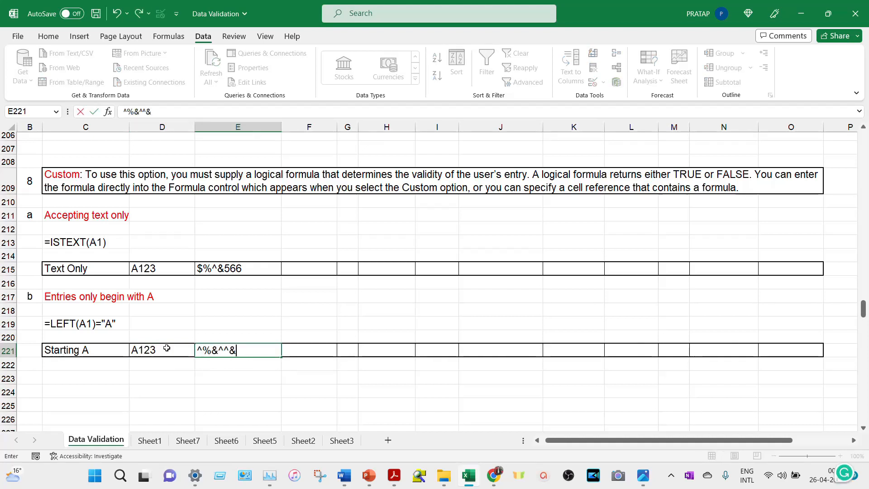
key("Return")
key("Return")
type("A%$%$^^%")
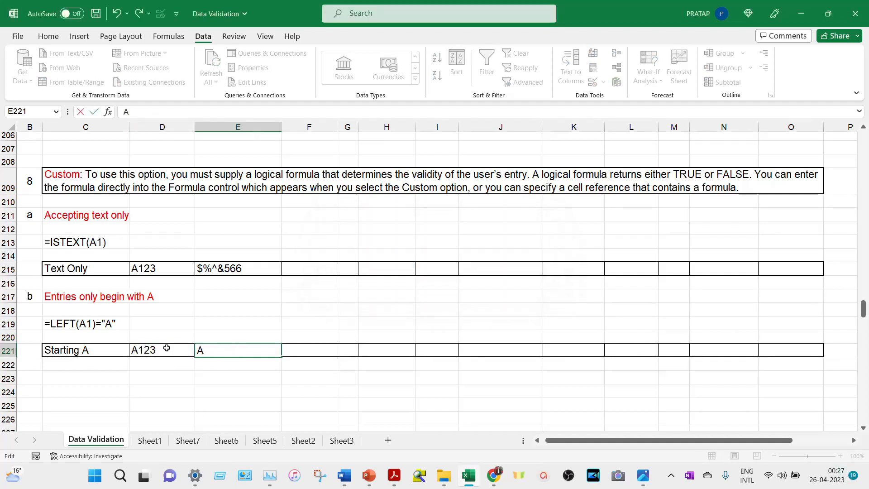
type("%")
key("Return")
key("Up")
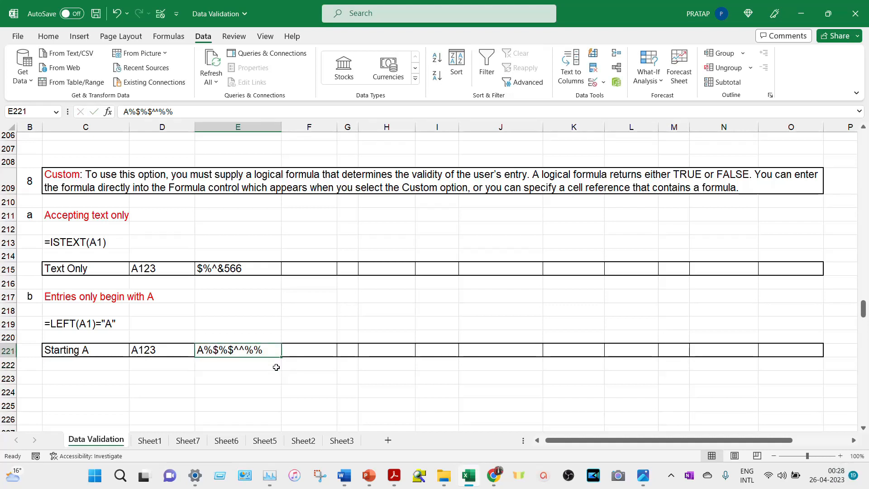